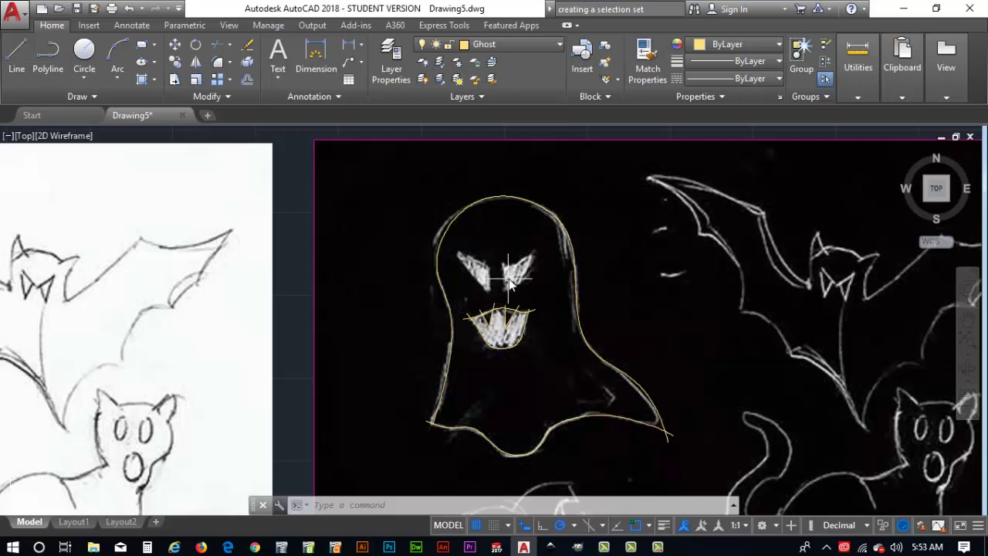
scroll(510, 286, up, 5)
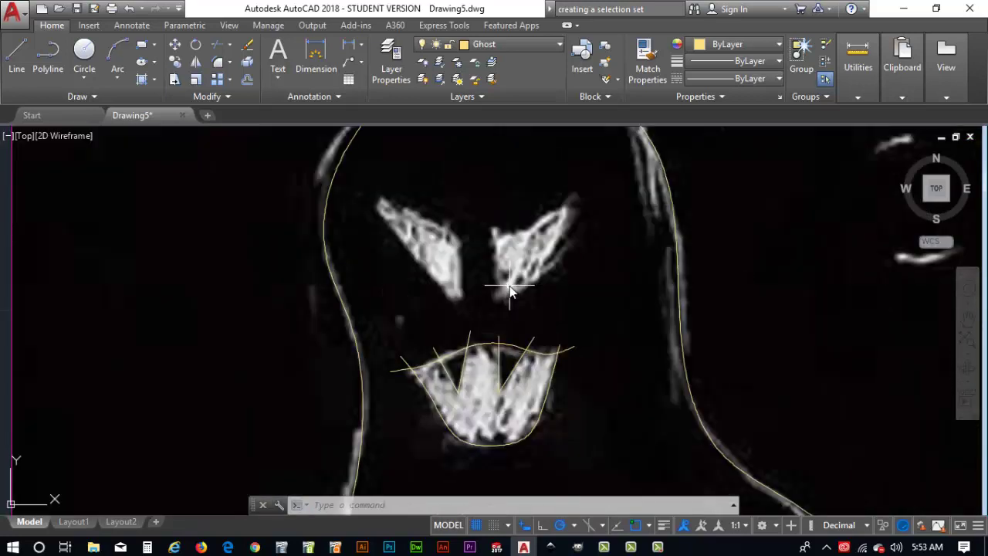
scroll(504, 268, down, 2)
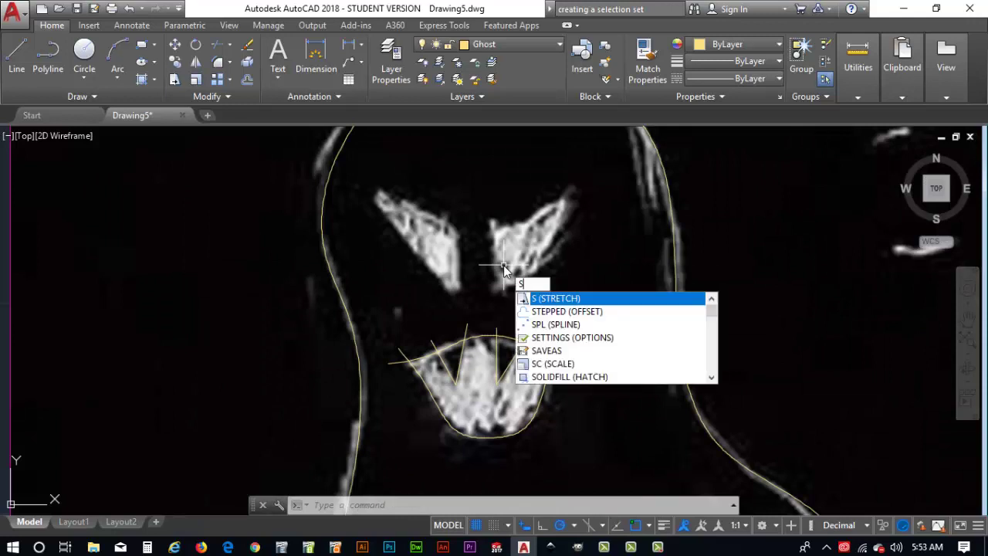
text(PLI)
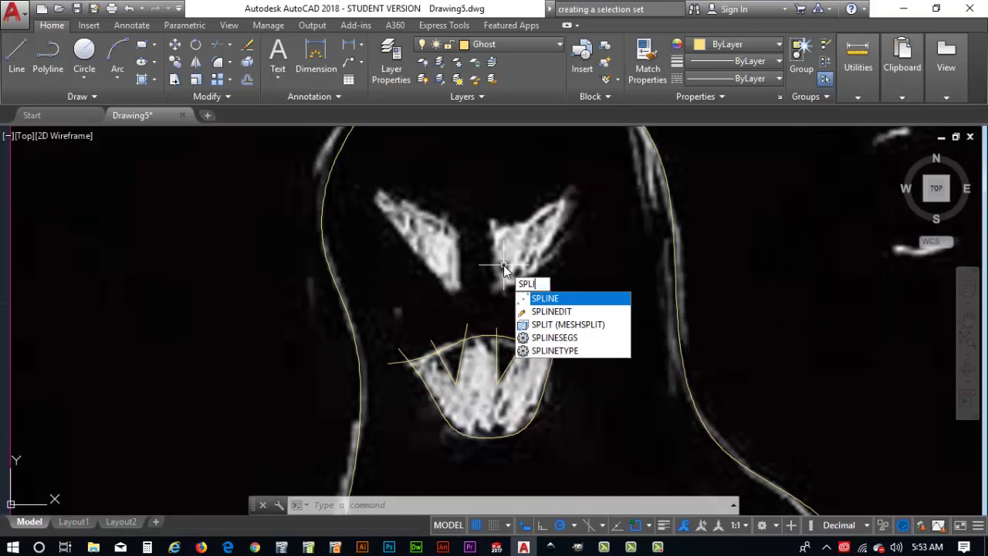
key(Return)
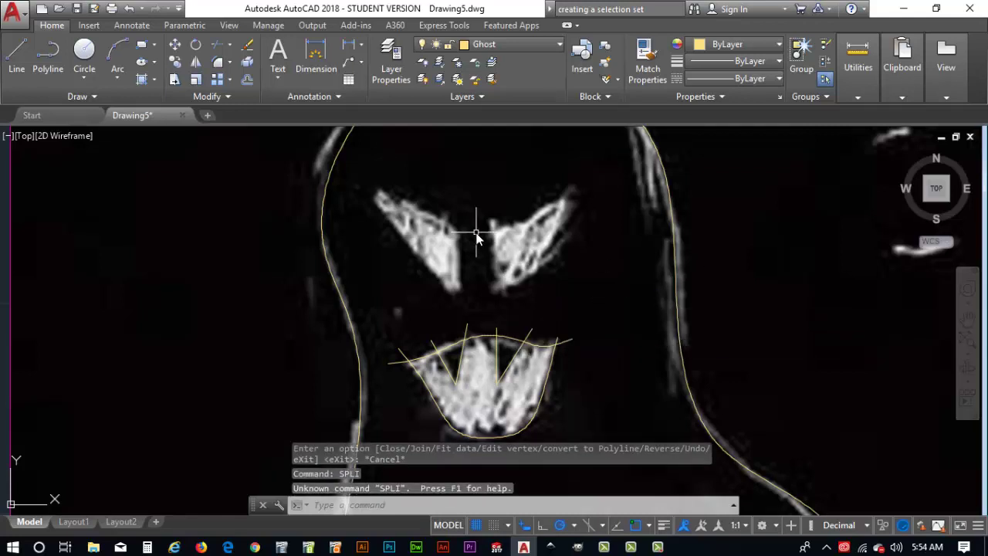
click(360, 174)
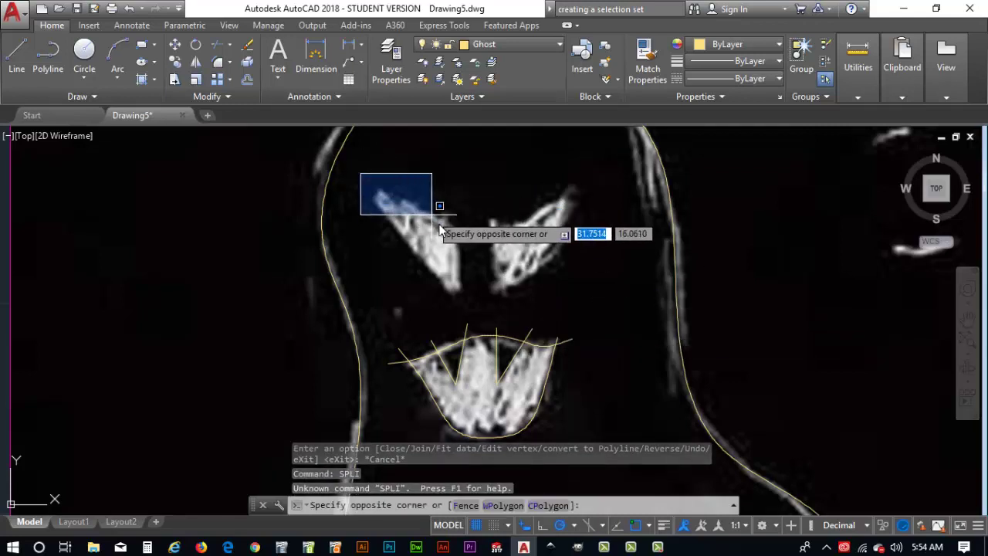
key(Escape)
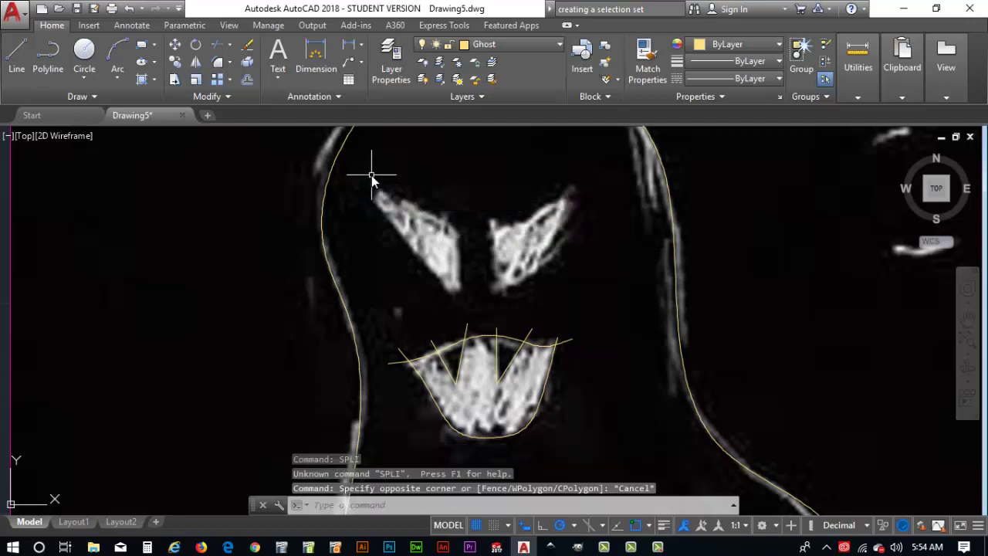
text(splinedit)
key(Return)
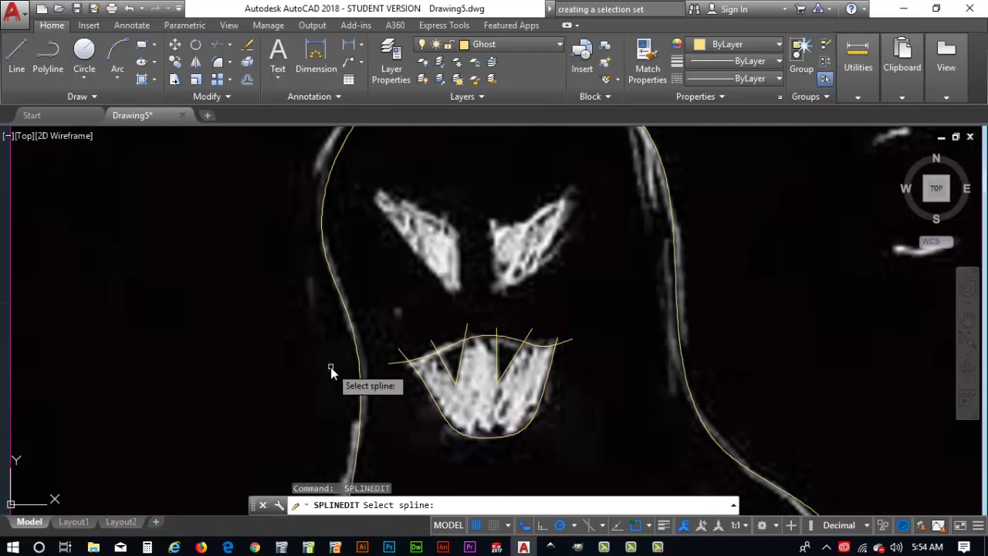
click(362, 170)
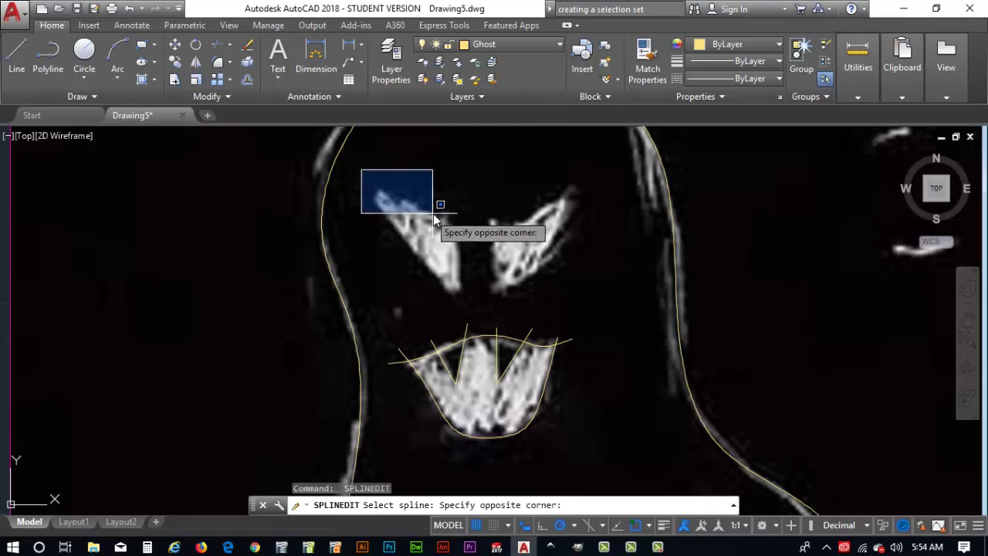
key(Escape)
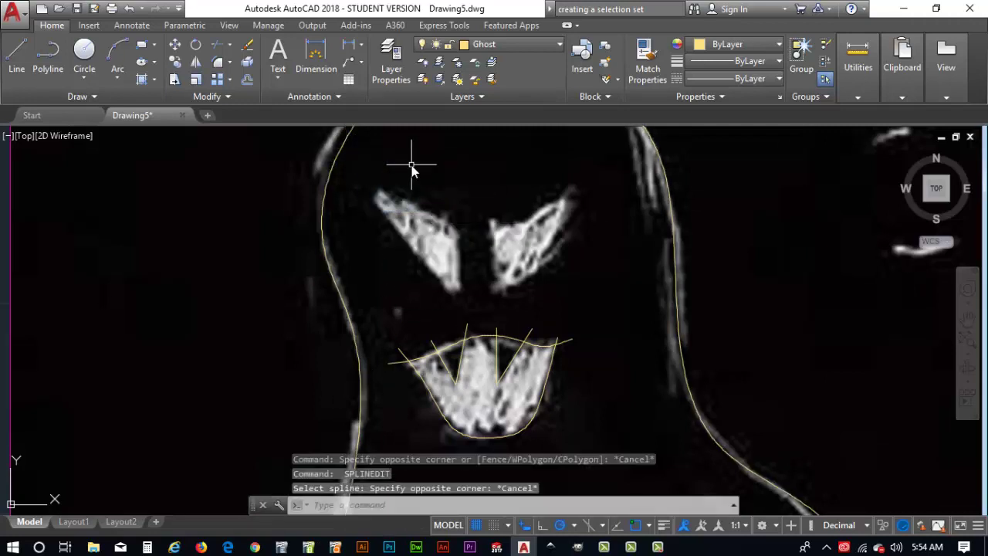
- Draw a fit-point spline along the upper edges of both ghost eyes, extending slightly past each outer corner
text(SPL)
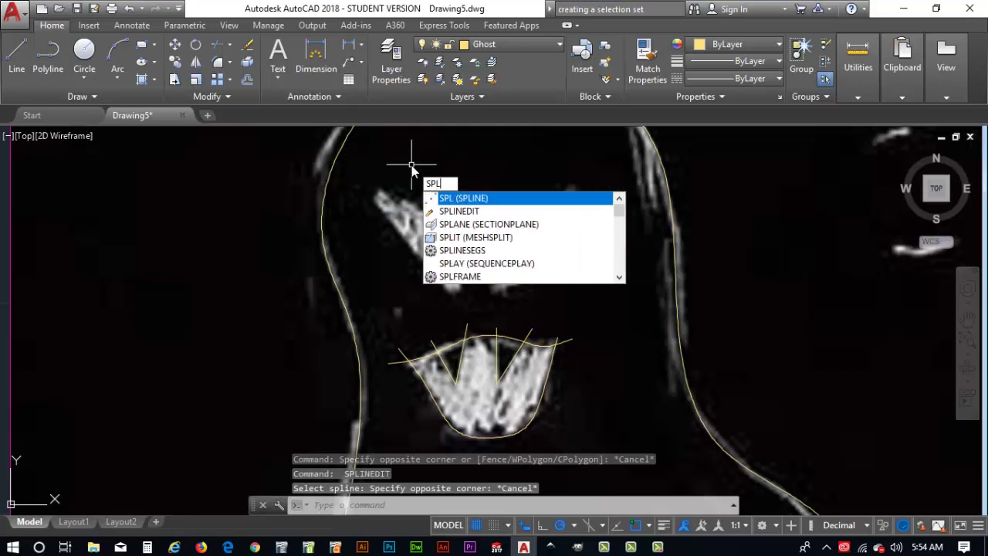
key(Return)
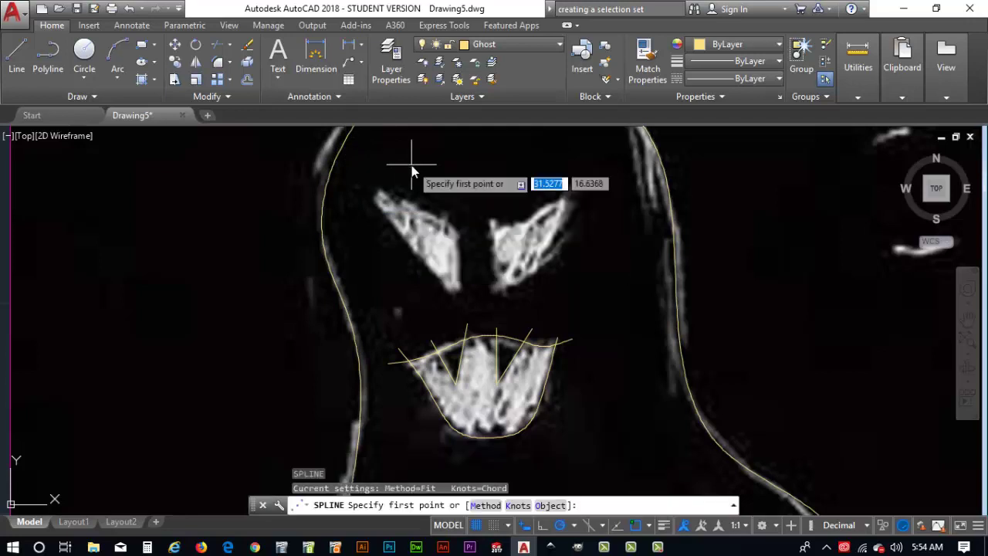
click(371, 177)
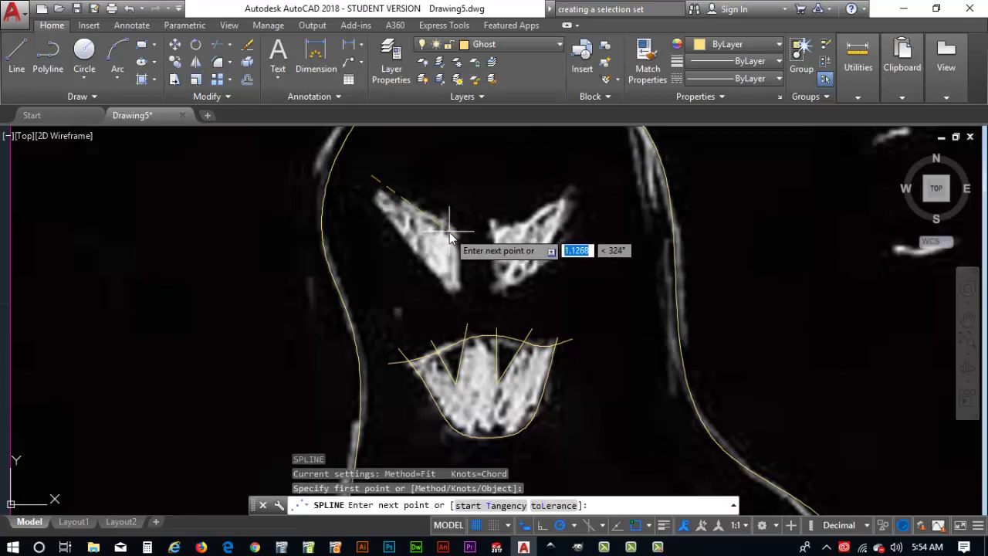
click(454, 224)
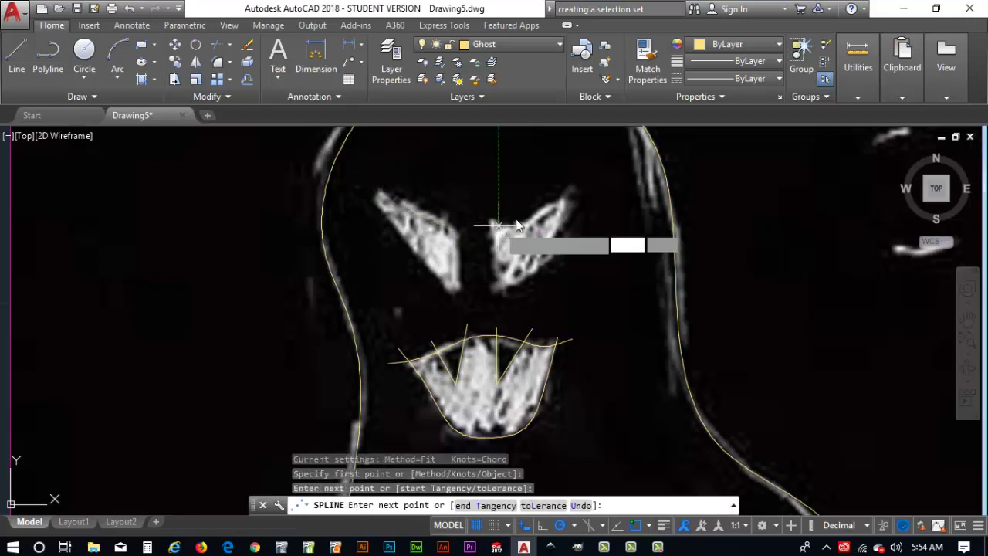
click(498, 226)
click(583, 181)
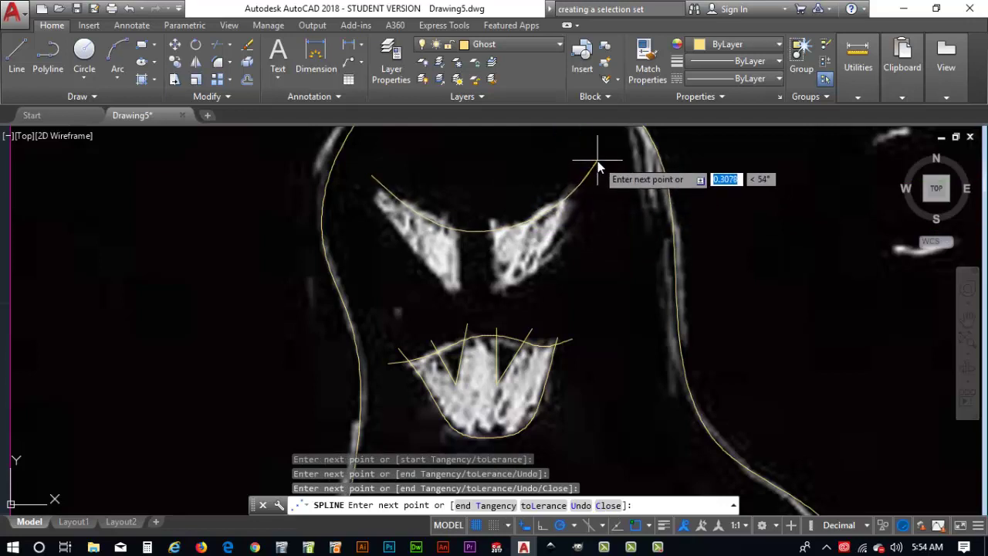
key(Return)
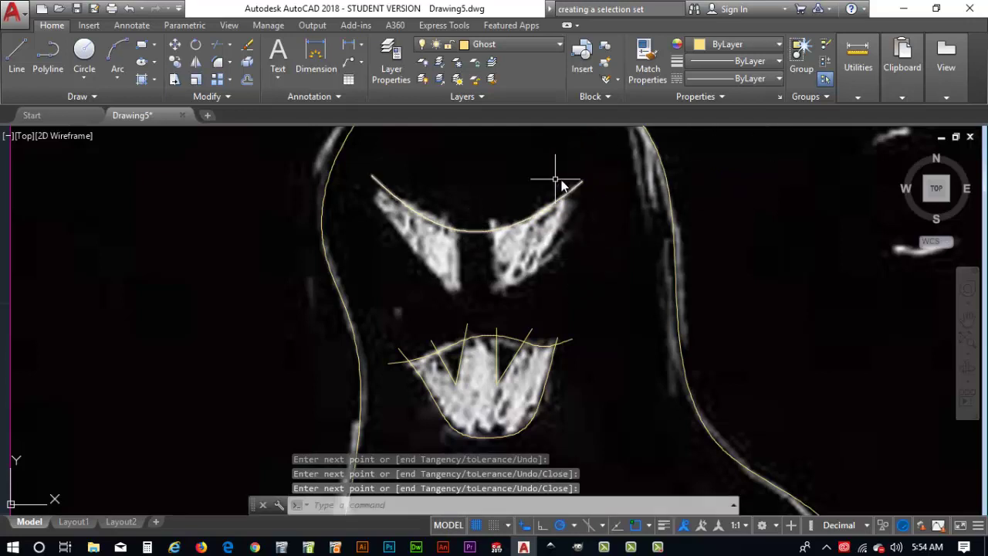
- Draw a second spline around the lower edges of both eyes, crossing the upper spline at each outer corner
key(Return)
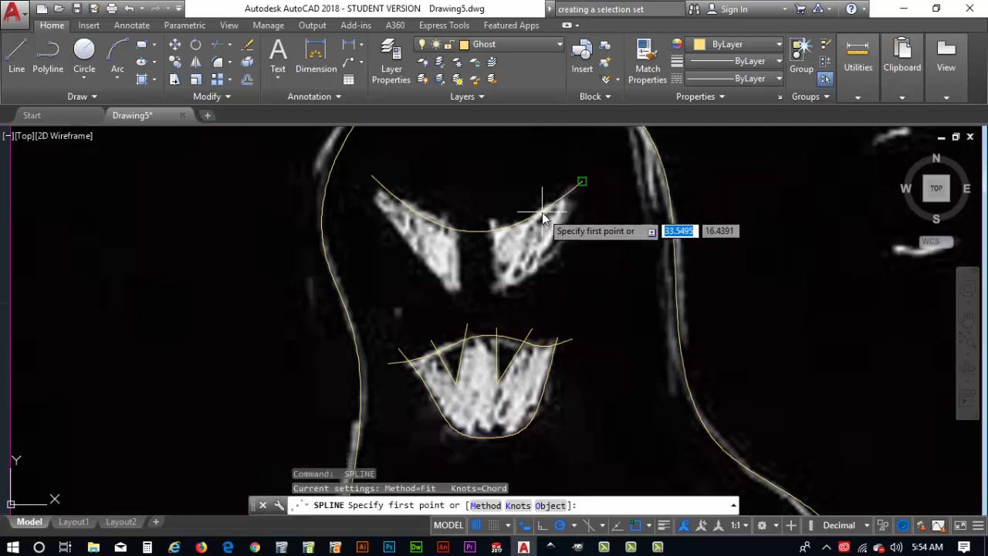
click(571, 177)
click(546, 263)
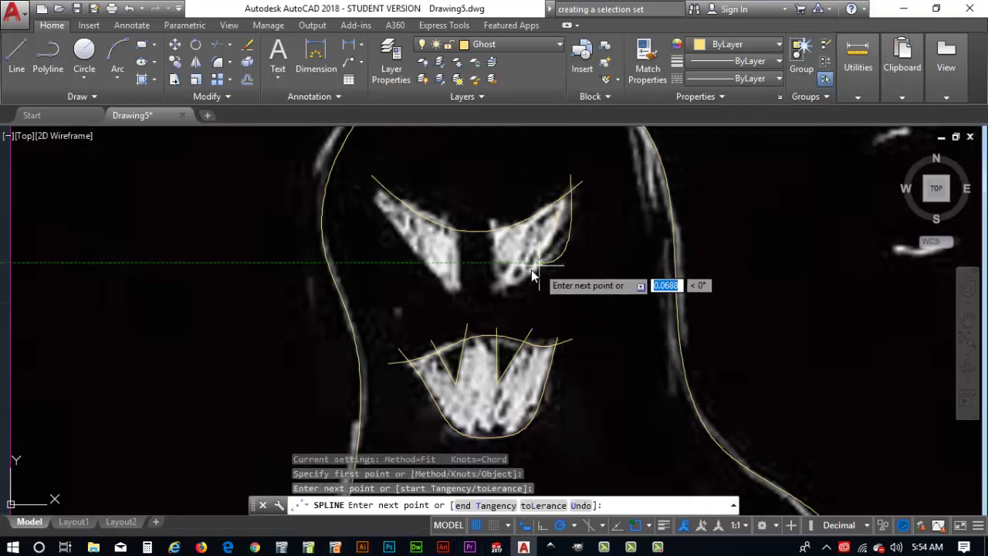
click(483, 295)
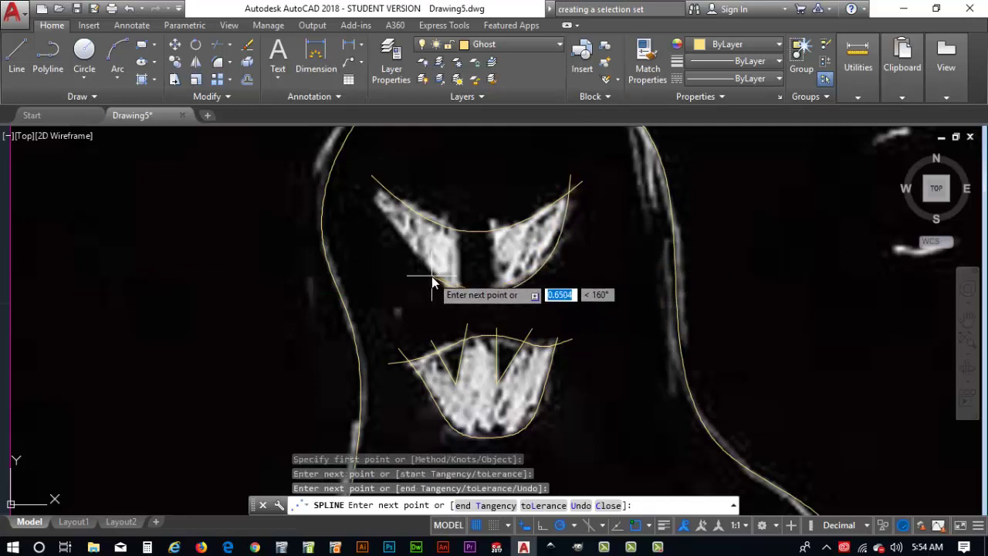
click(429, 280)
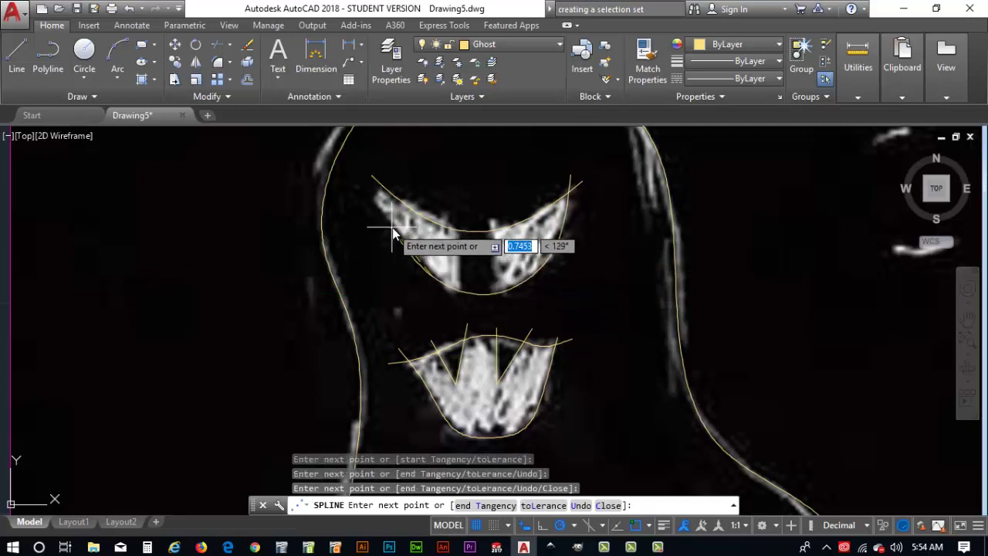
click(385, 218)
click(378, 170)
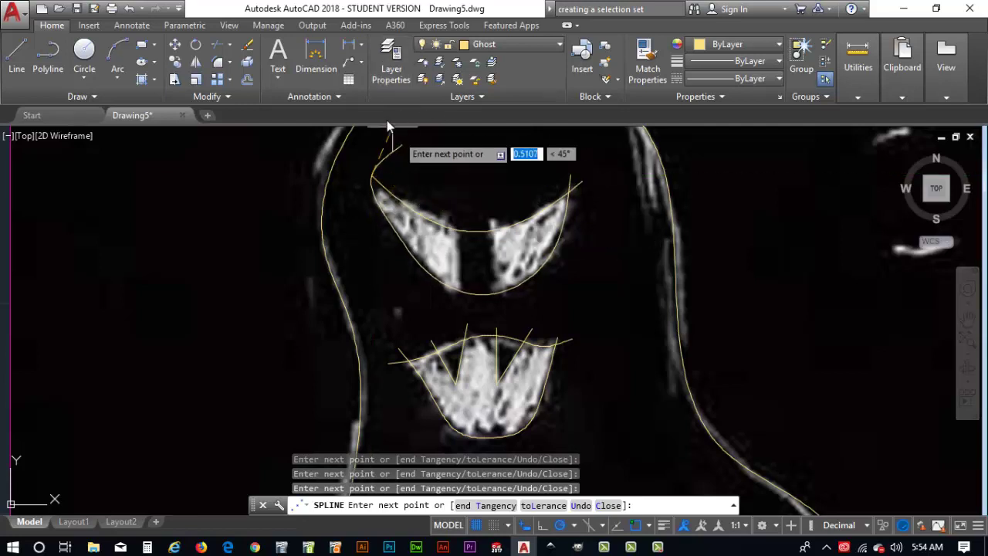
key(ctrl+z)
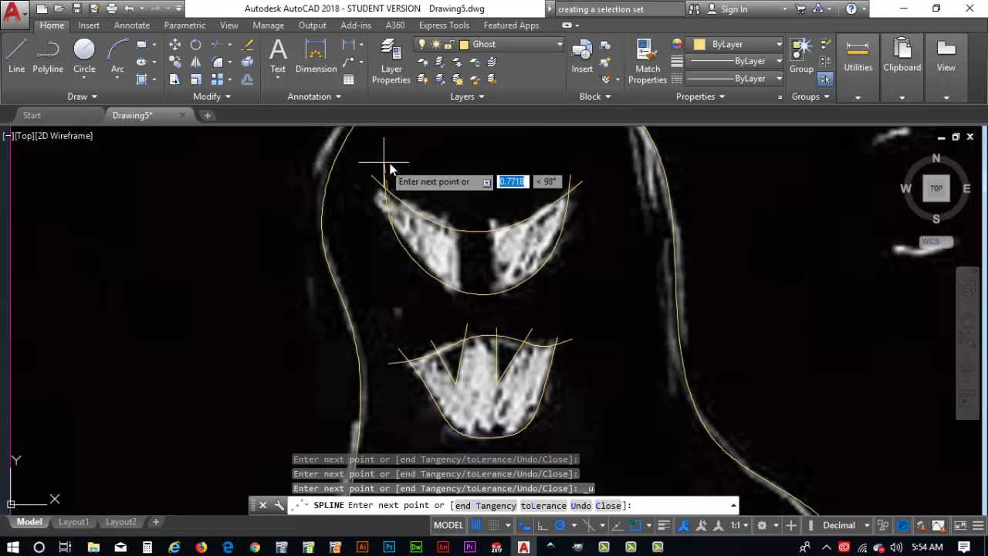
click(381, 164)
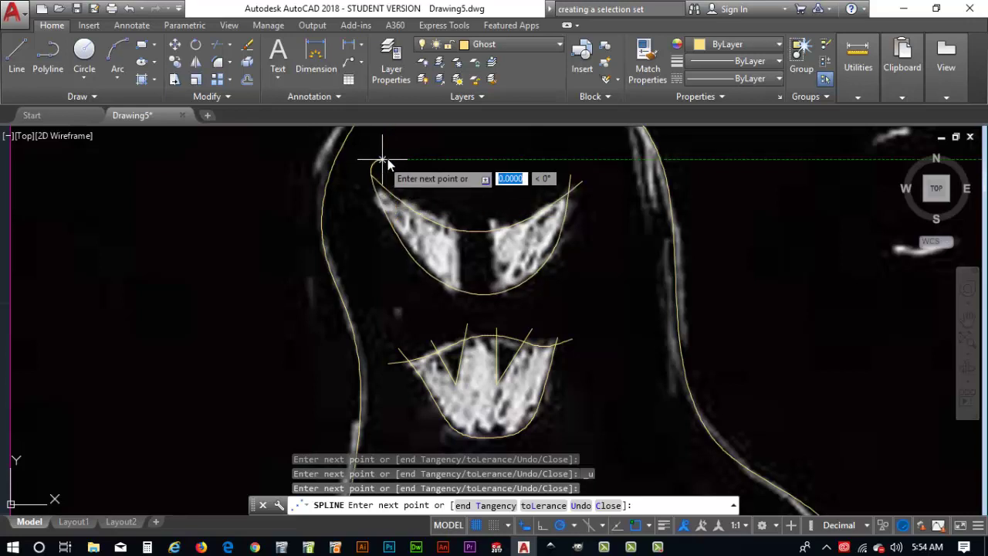
key(Return)
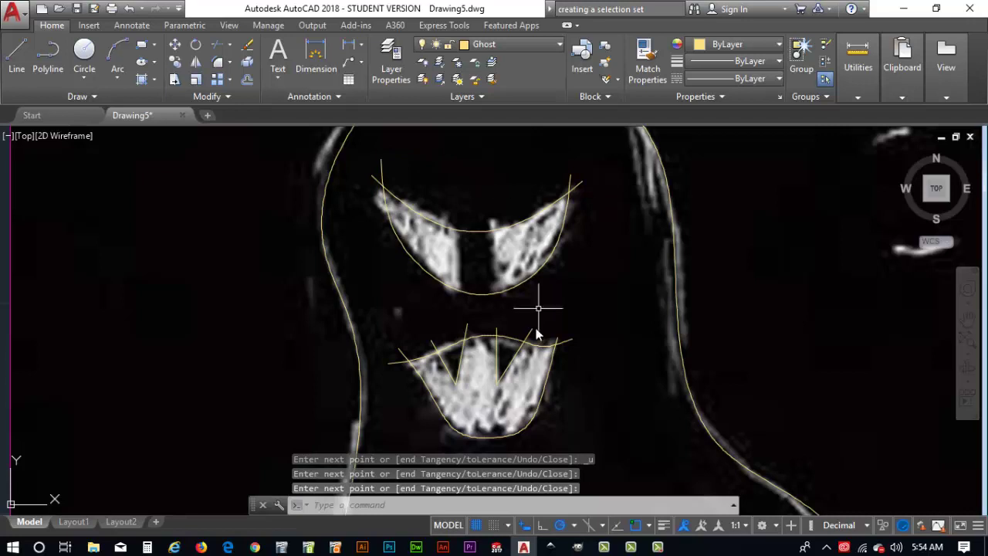
- Draw a line about 1.14 units long along the left eye's inner edge, crossing both eye splines
text(L)
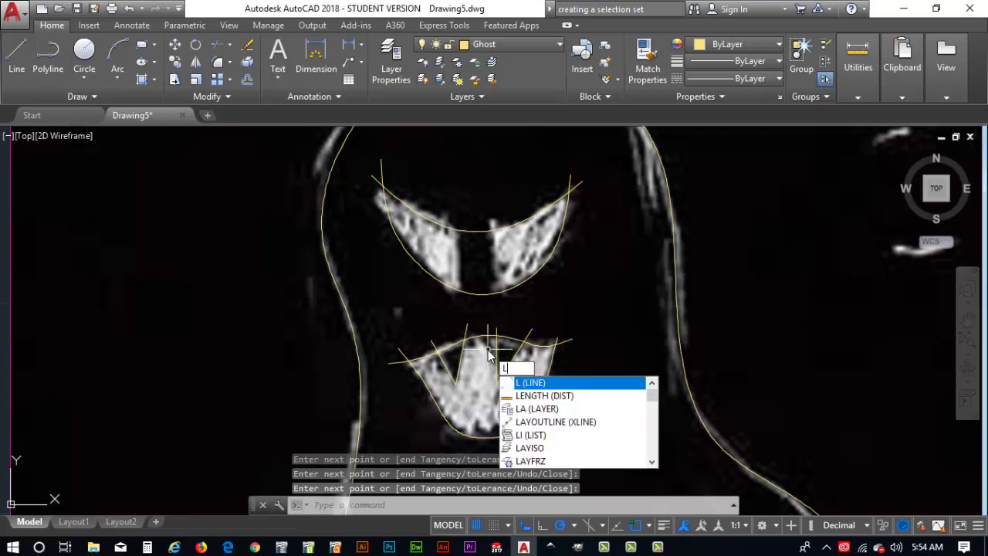
key(Return)
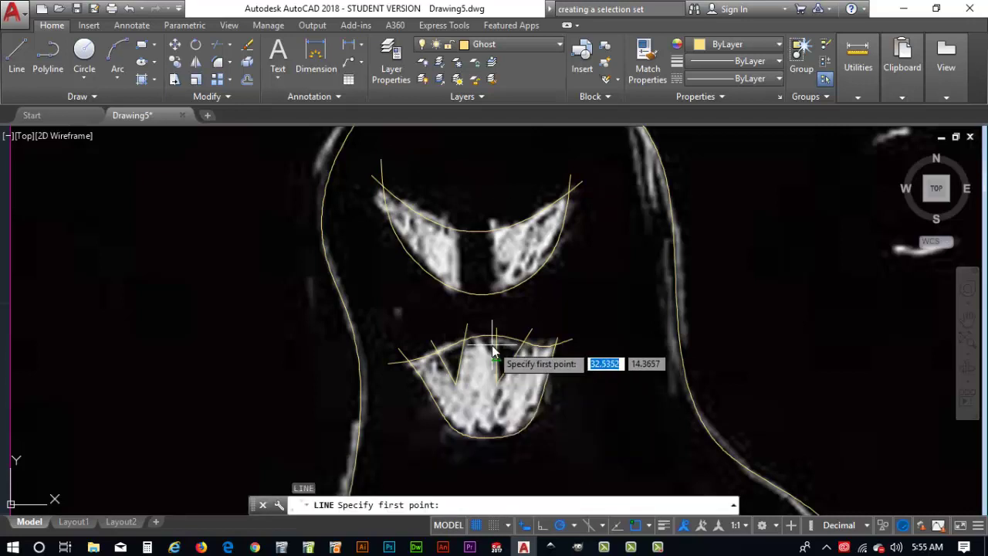
click(461, 298)
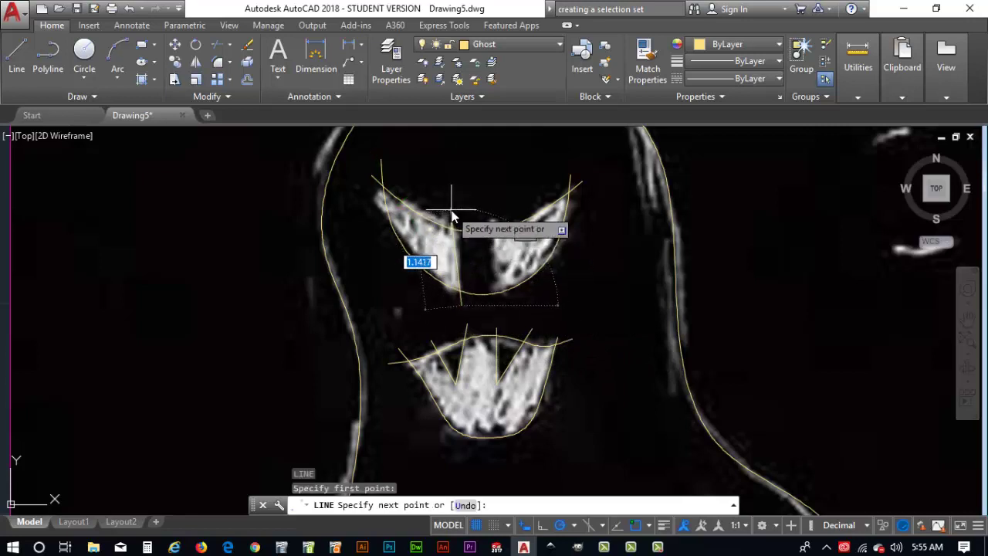
click(451, 212)
key(Escape)
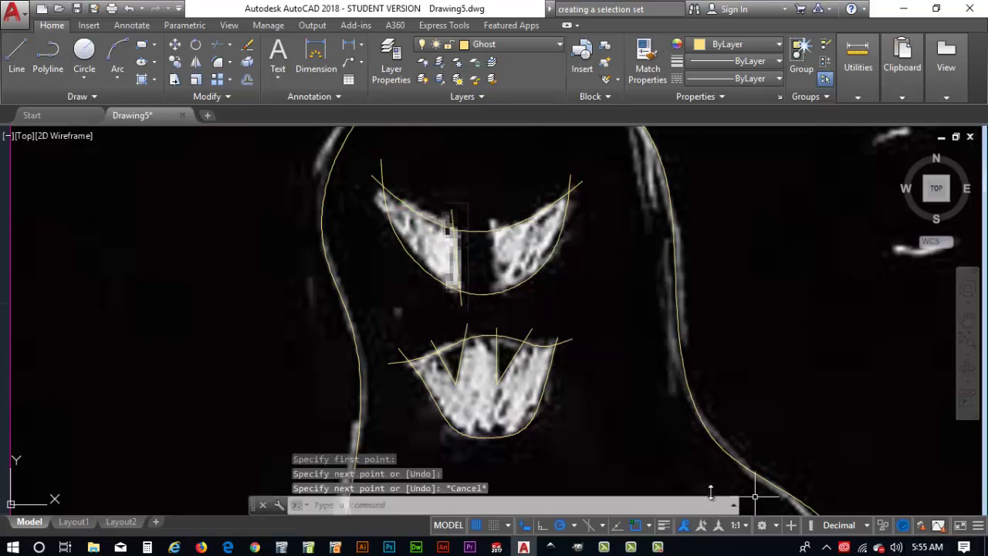
- Turn off polar tracking and draw a line about 1.27 units long along the right eye's inner edge, crossing both splines
click(561, 526)
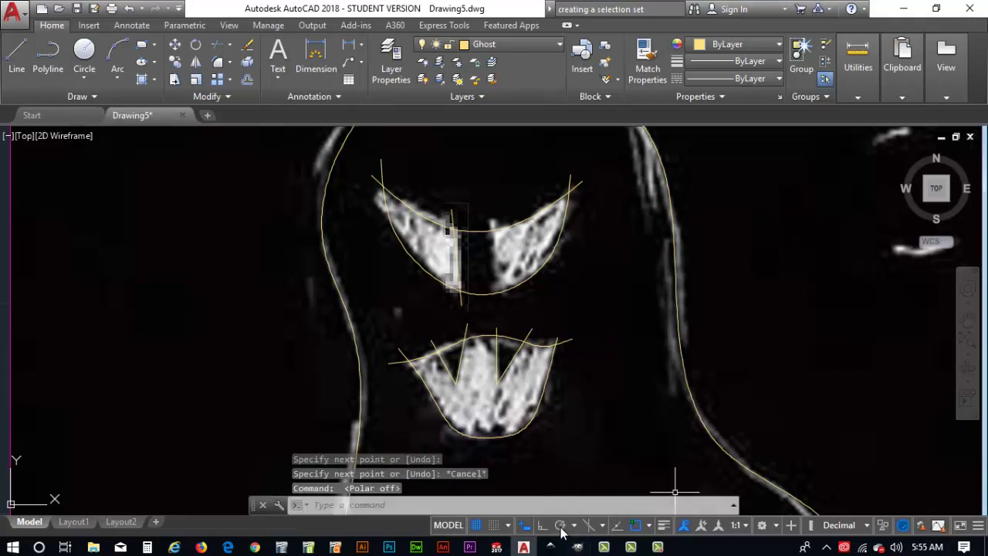
click(487, 200)
key(Escape)
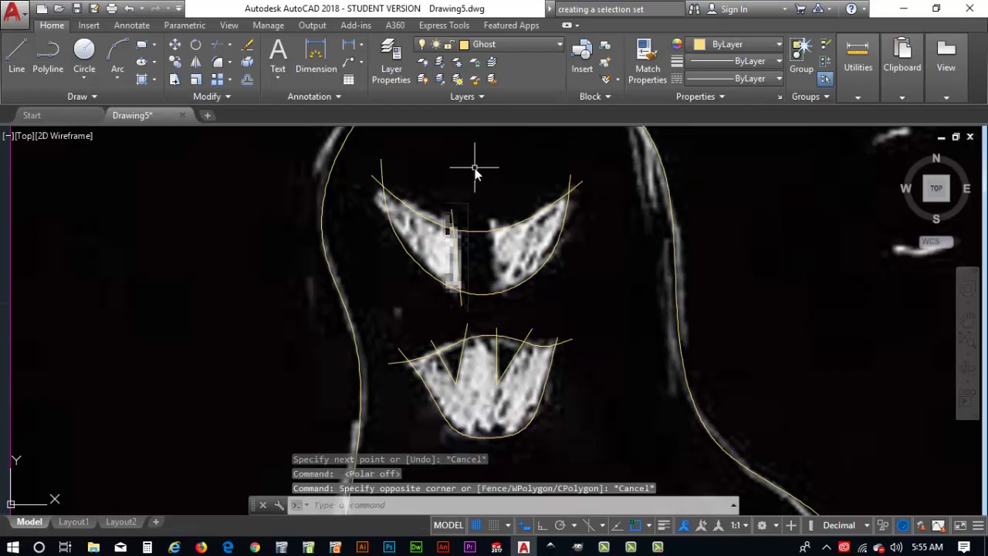
text(l)
key(Return)
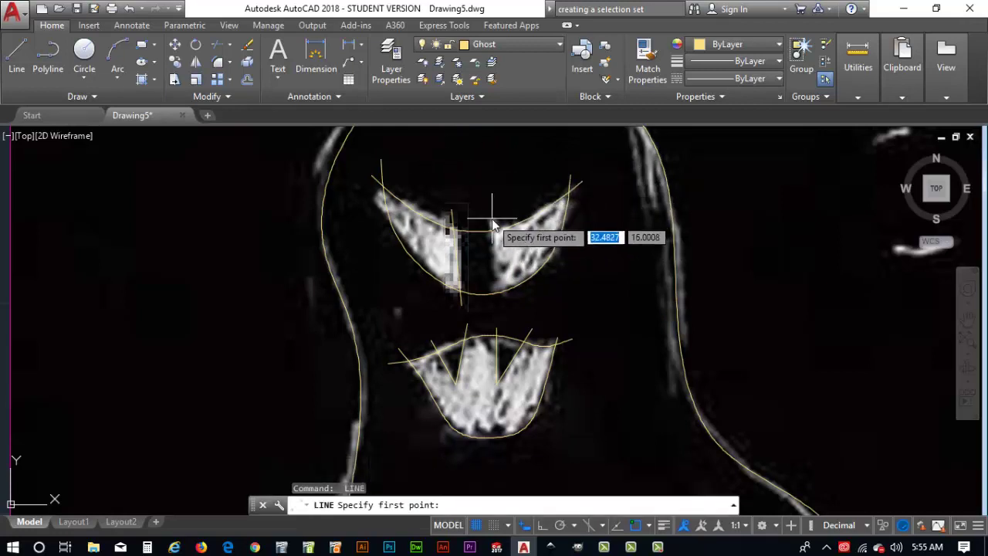
click(487, 209)
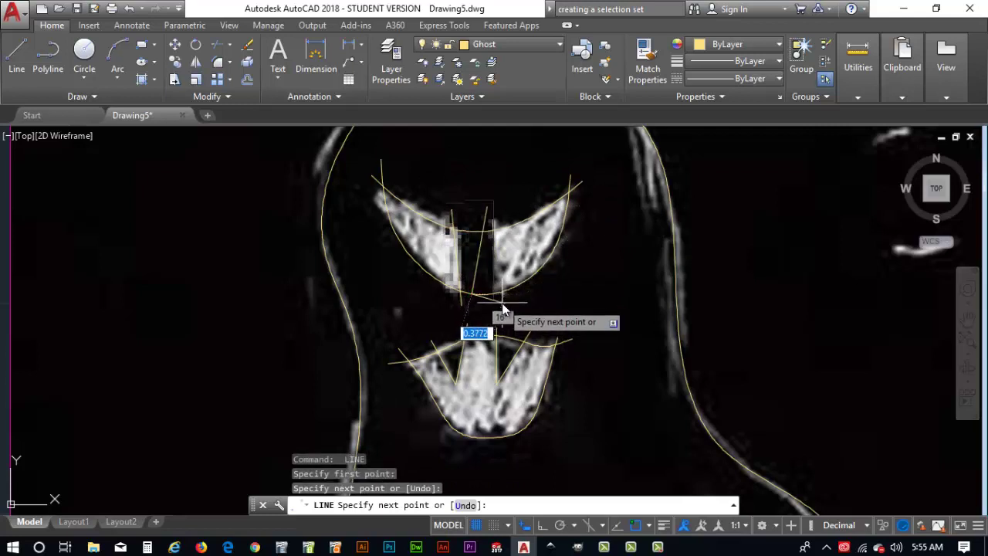
key(ctrl+z)
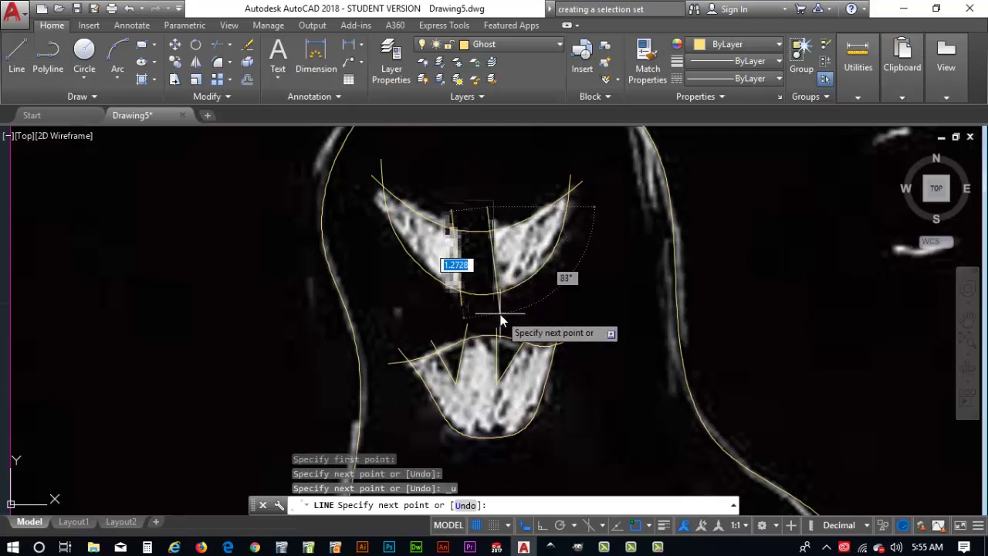
click(497, 315)
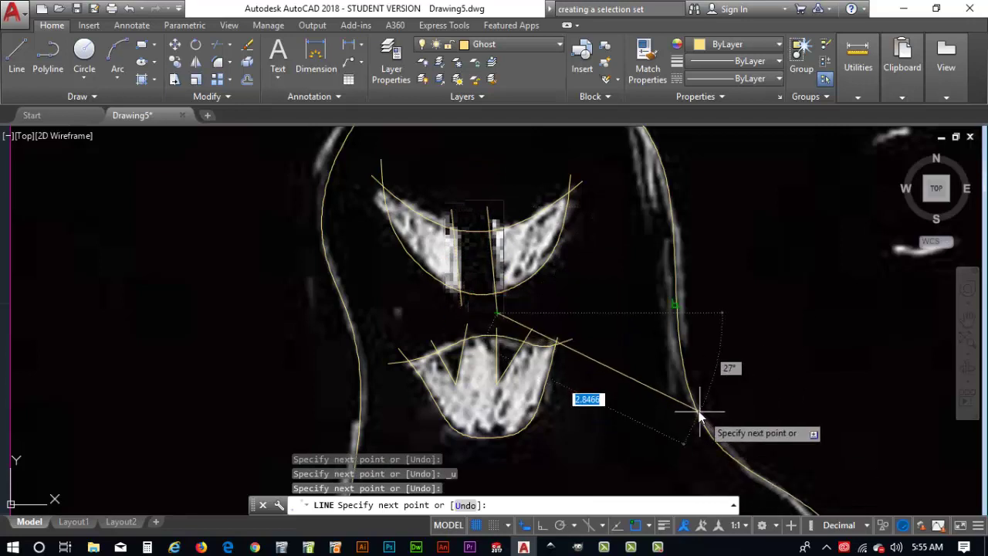
key(Escape)
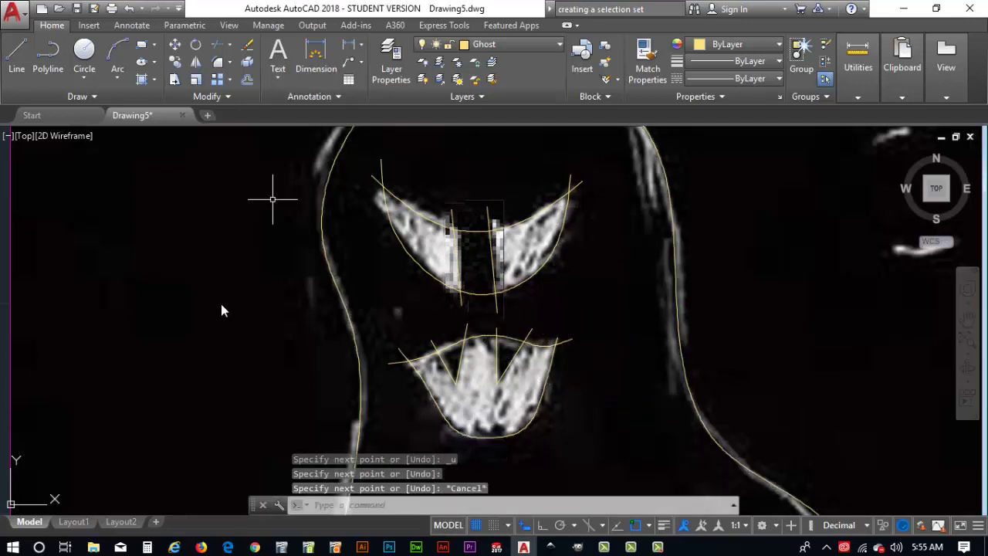
- Trim the eye splines between the two eyes and the overhanging curve ends around the left eye, using all ghost curves as cutting edges
click(655, 472)
click(322, 199)
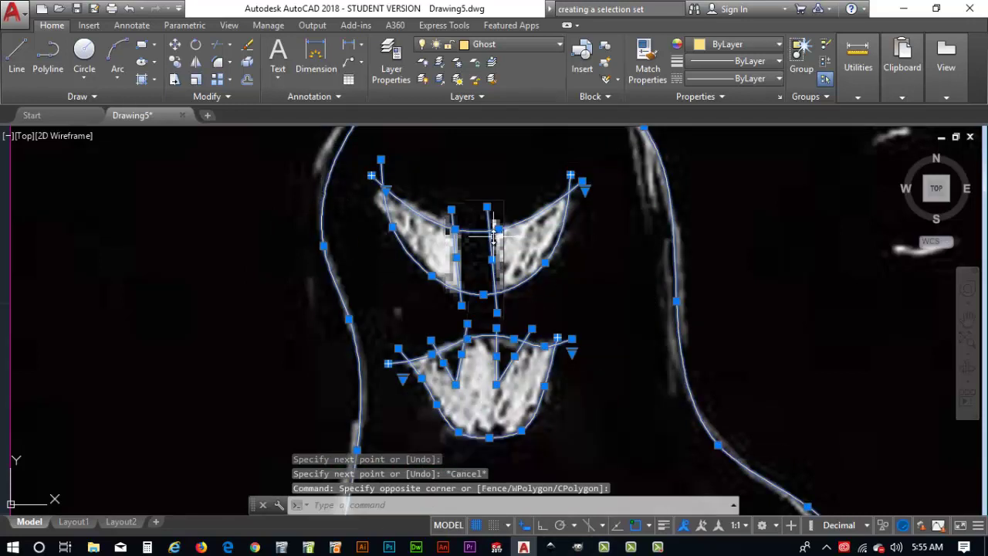
text(tr)
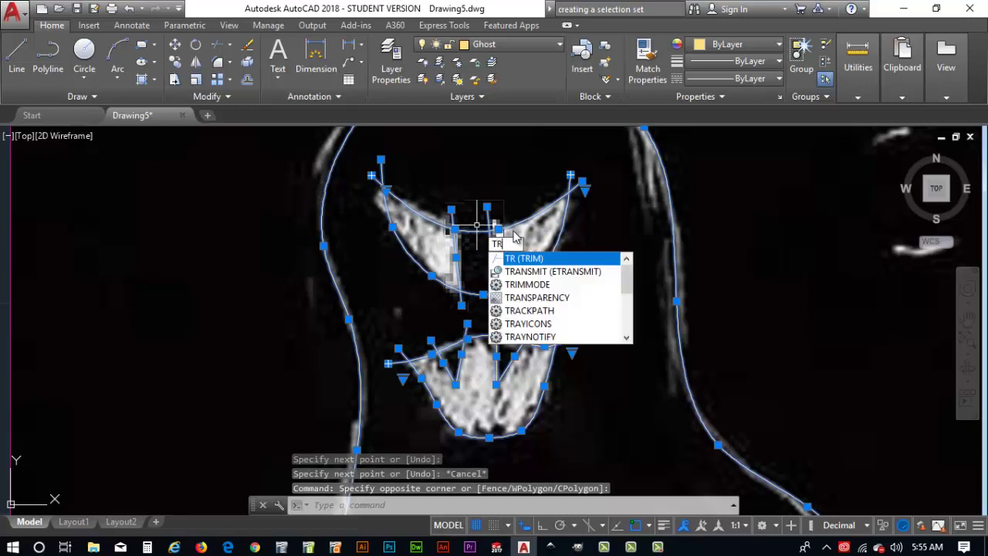
key(Return)
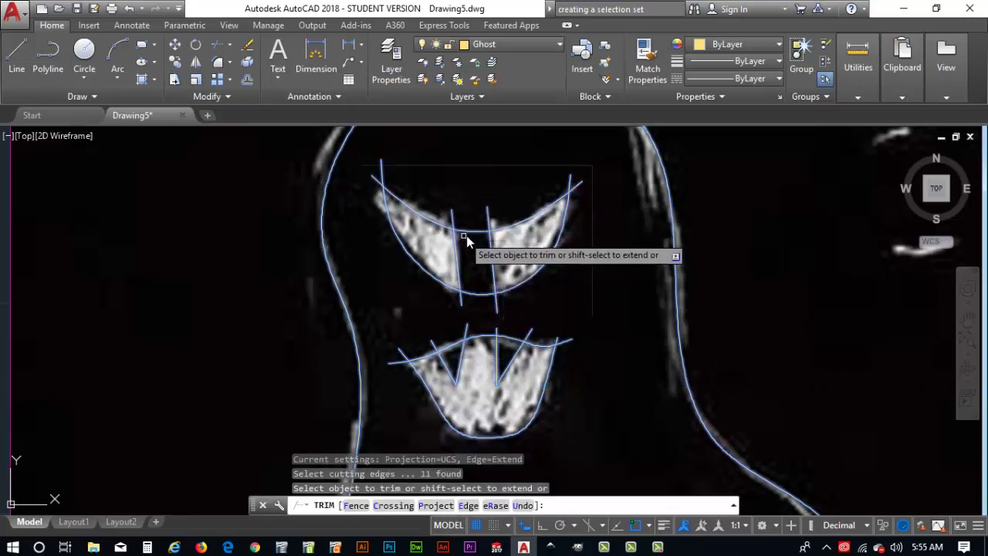
click(469, 230)
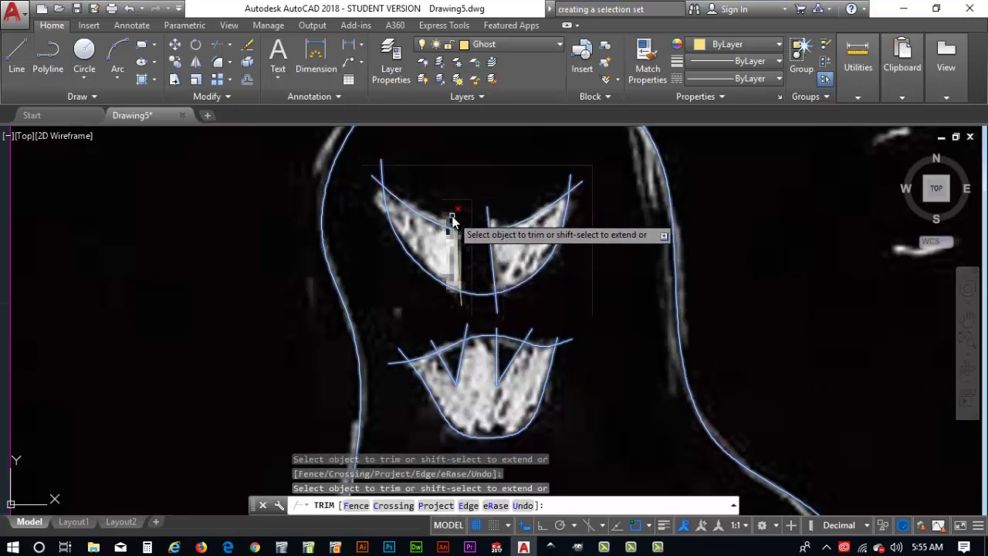
click(383, 169)
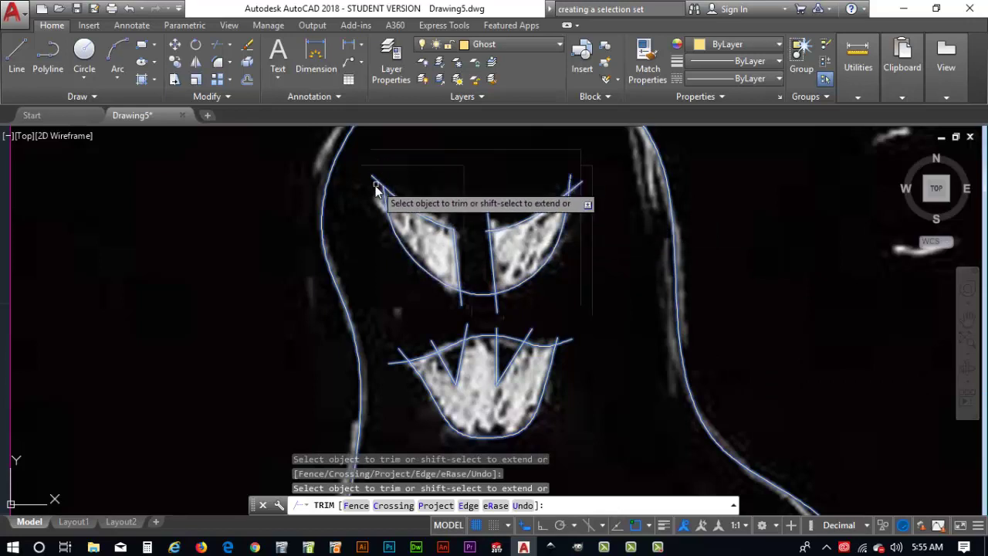
click(469, 294)
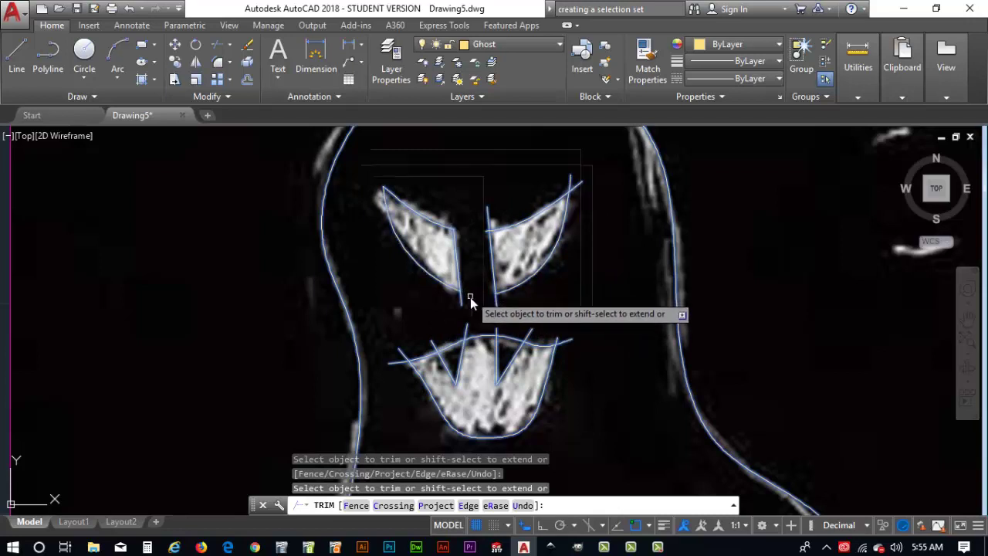
click(463, 291)
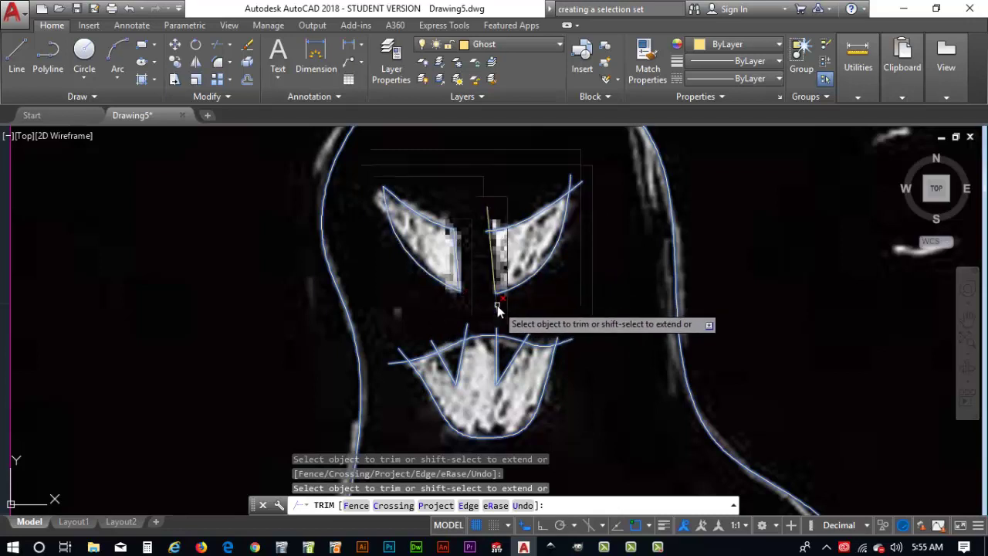
- Trim the overhanging line and spline ends at the right eye's outer corner and along its inner edge
click(498, 310)
click(495, 312)
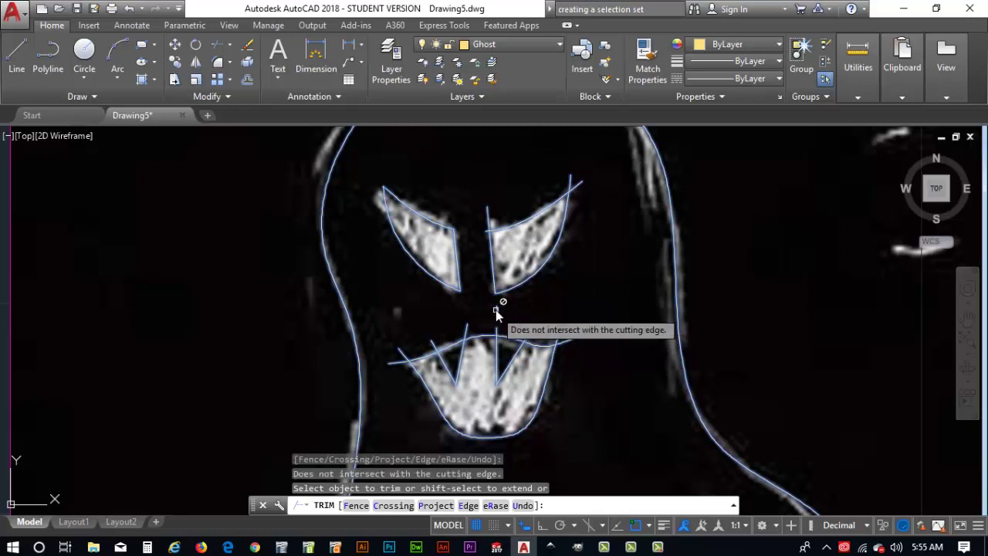
click(579, 188)
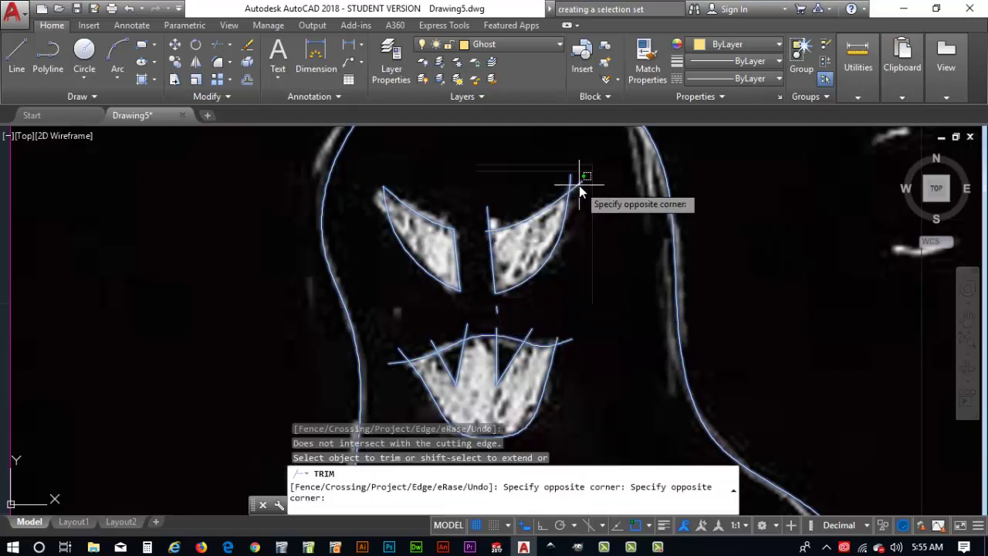
click(581, 184)
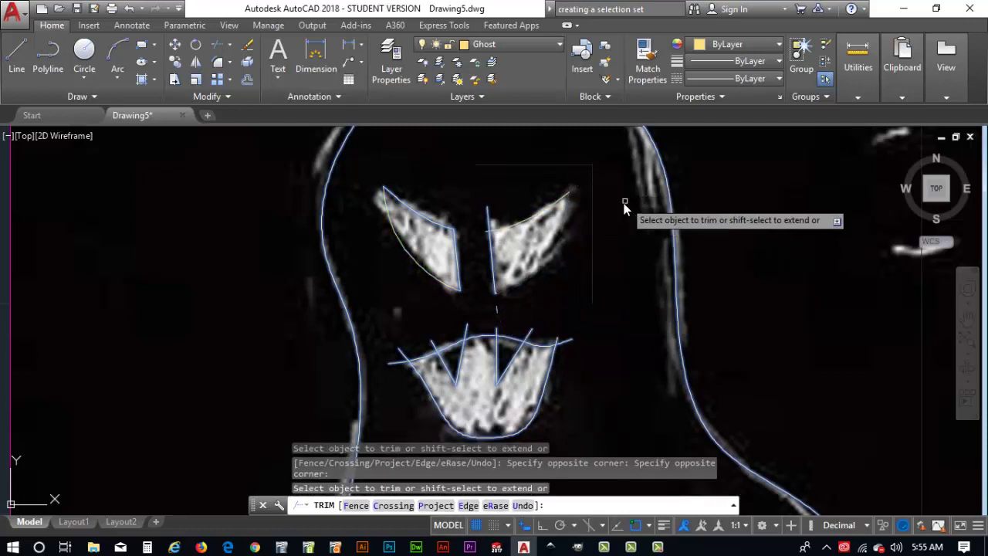
key(ctrl+z)
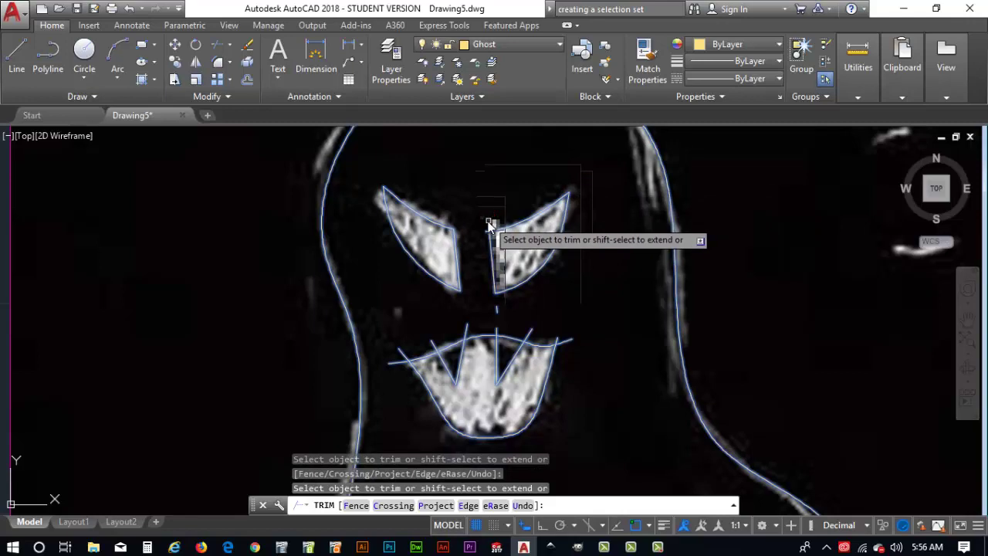
scroll(488, 224, up, 5)
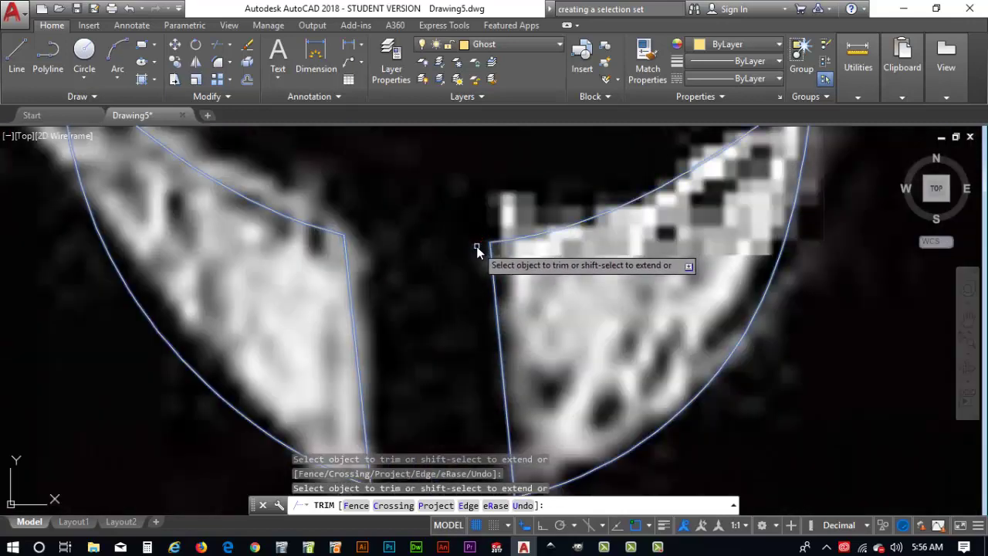
- Trim the mouth's upper spline across the gaps between the teeth and cut off the tooth lines extending above it
scroll(479, 250, down, 6)
scroll(506, 363, up, 5)
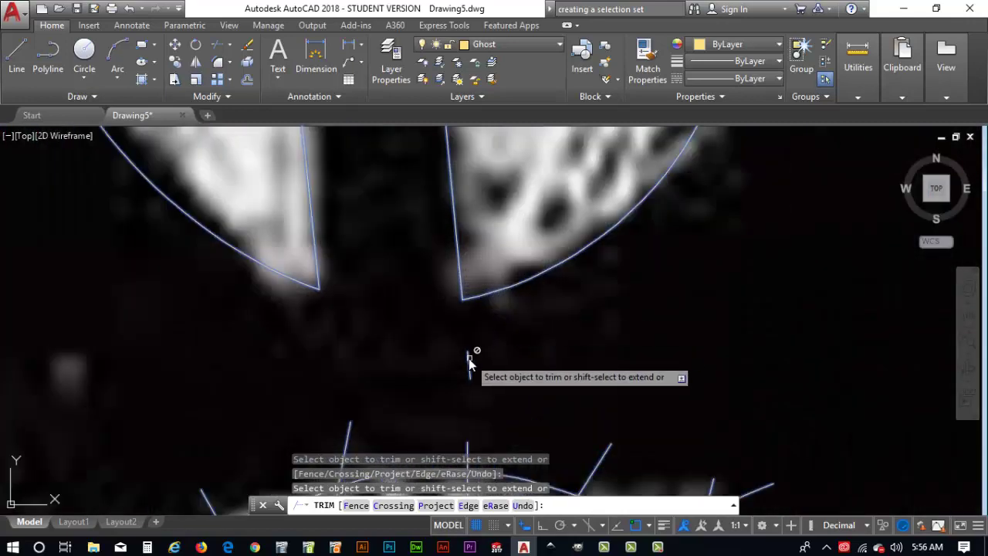
scroll(332, 353, down, 4)
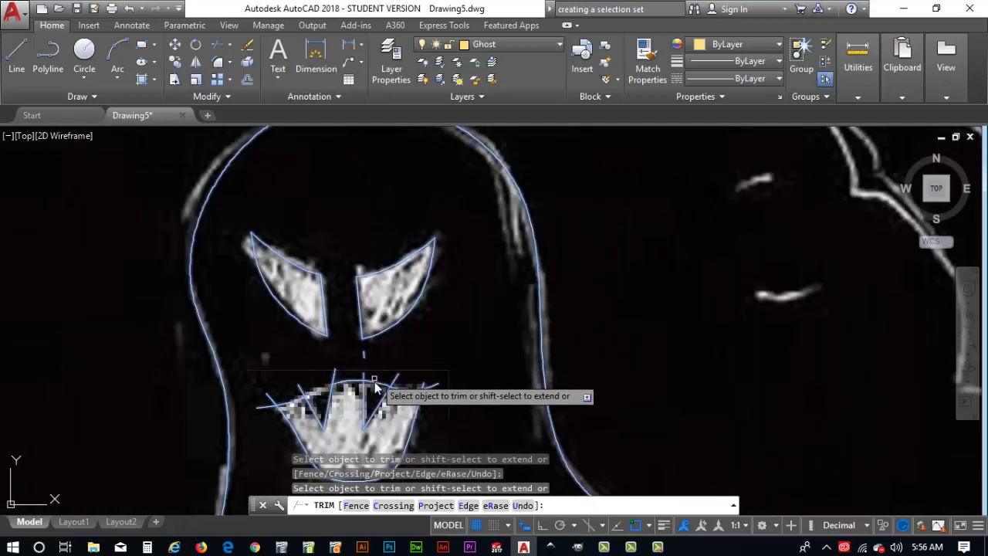
scroll(369, 386, up, 4)
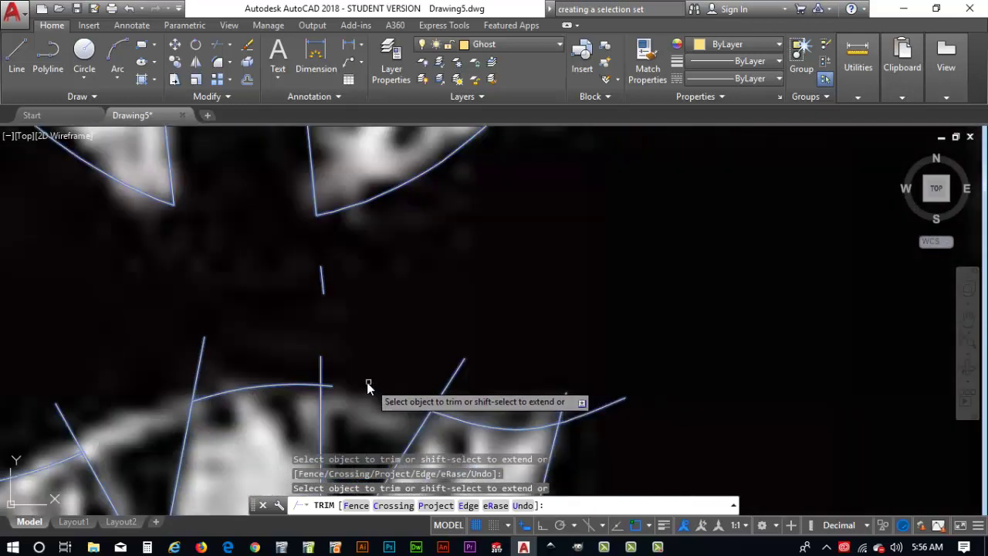
click(329, 384)
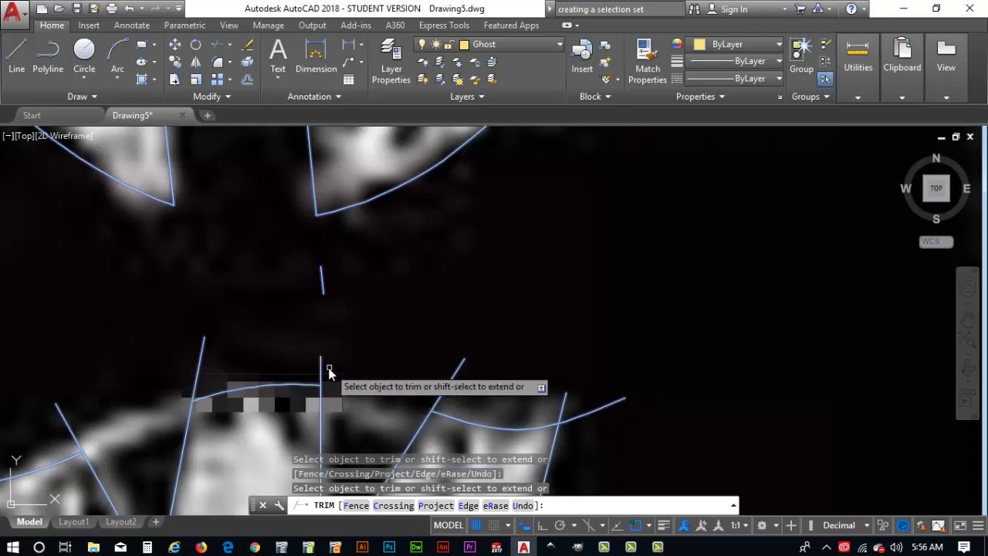
click(323, 365)
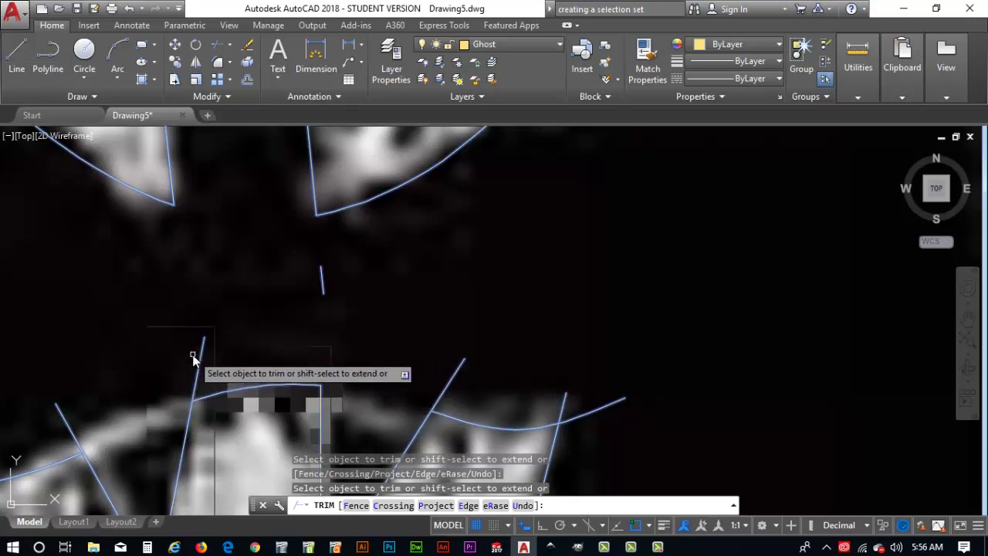
click(200, 354)
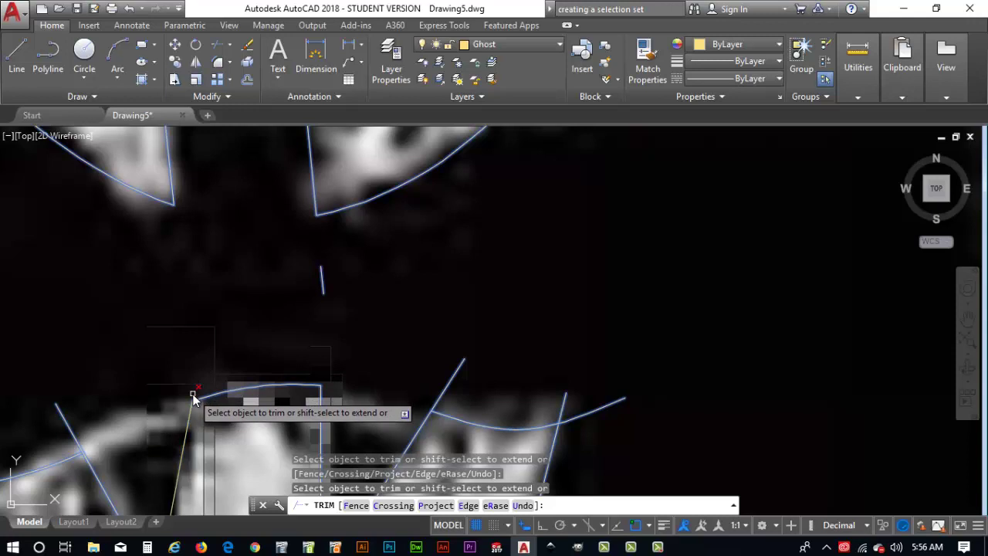
click(63, 422)
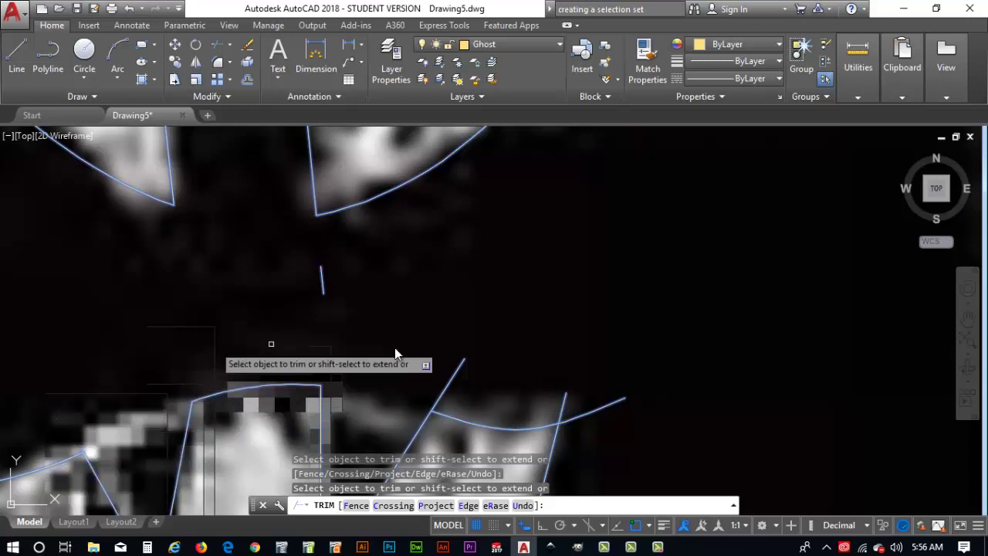
click(452, 378)
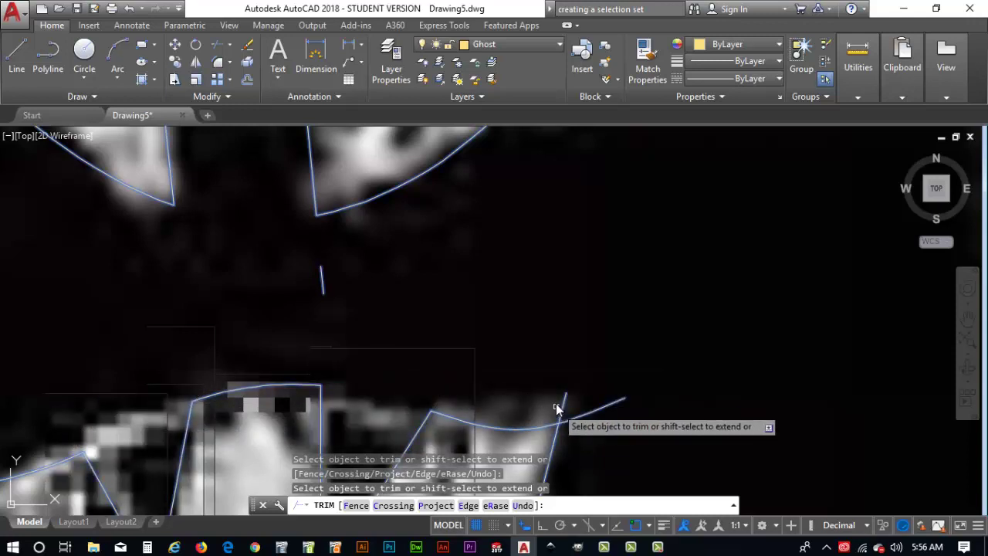
- Trim the overhanging spline ends at both upper corners of the ghost's mouth
click(559, 407)
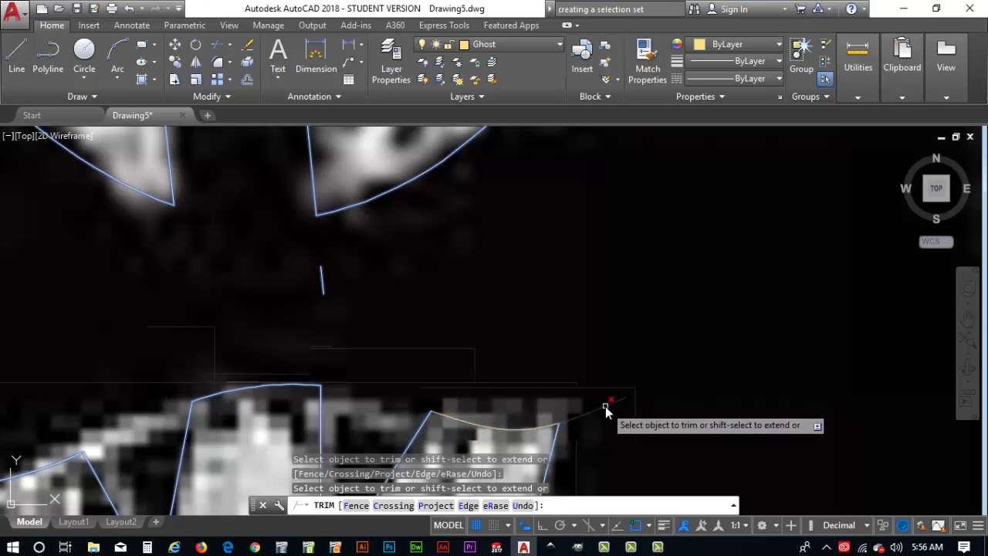
scroll(472, 429, up, 5)
scroll(472, 425, down, 3)
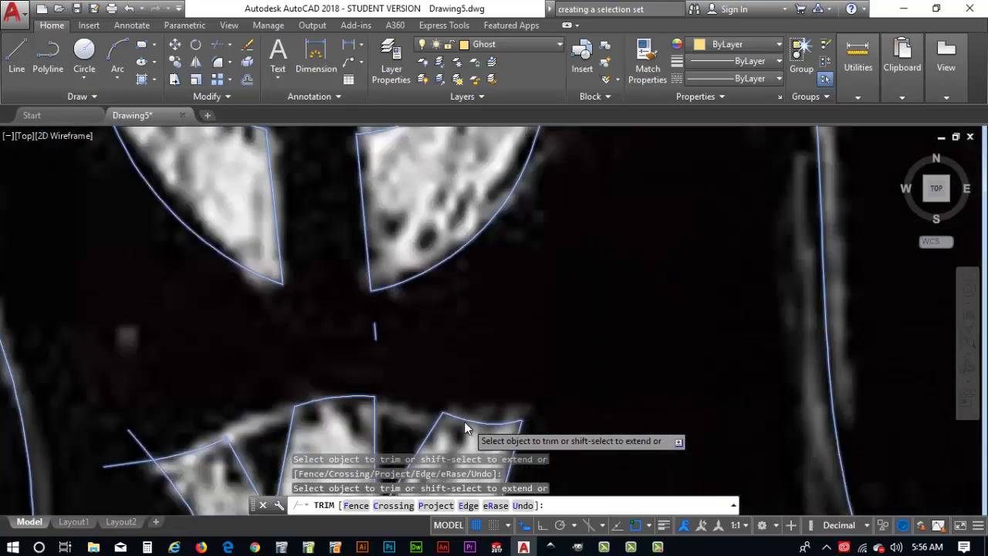
scroll(466, 427, down, 7)
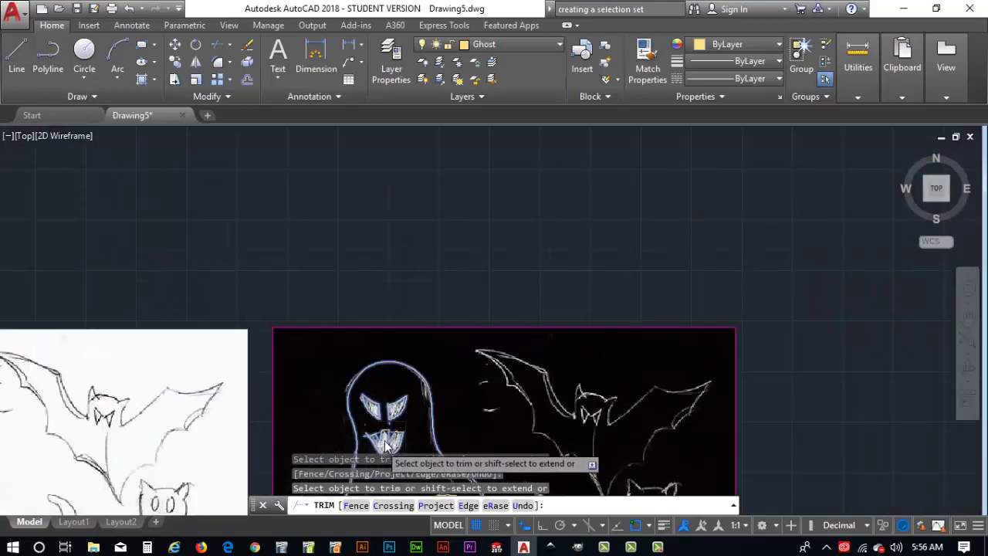
scroll(386, 446, up, 4)
scroll(319, 435, up, 4)
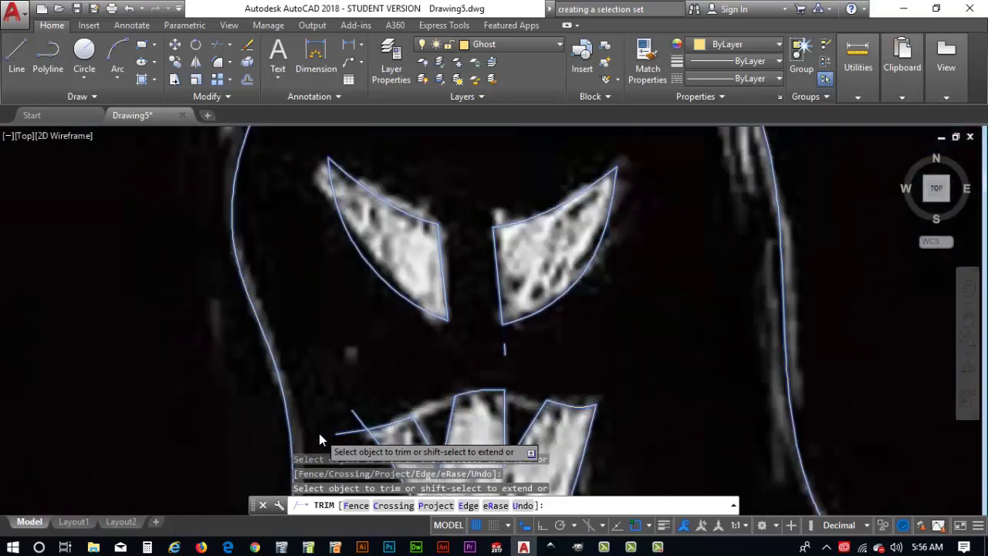
scroll(319, 433, up, 3)
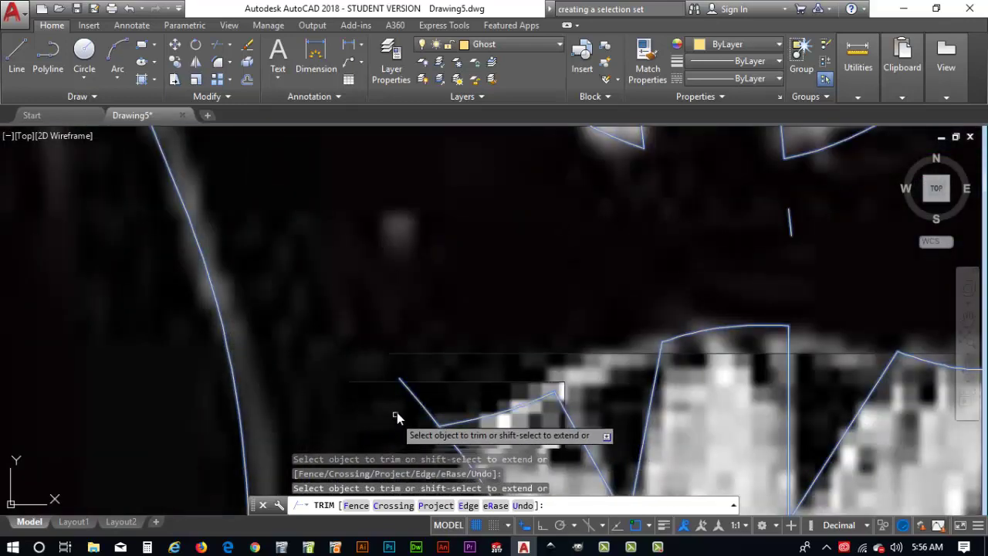
click(420, 401)
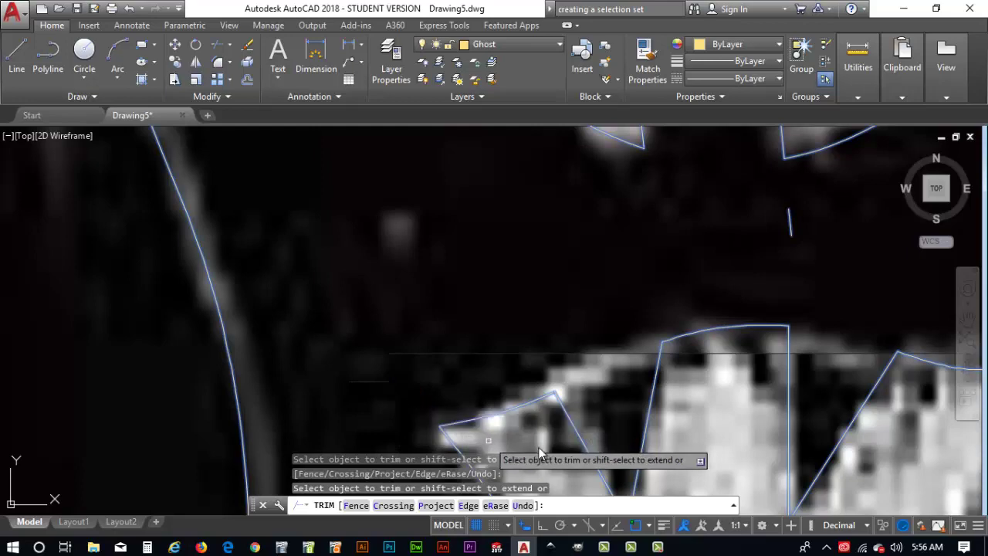
- End trimming and delete the short leftover line segment between the right eye and the mouth
scroll(595, 420, down, 6)
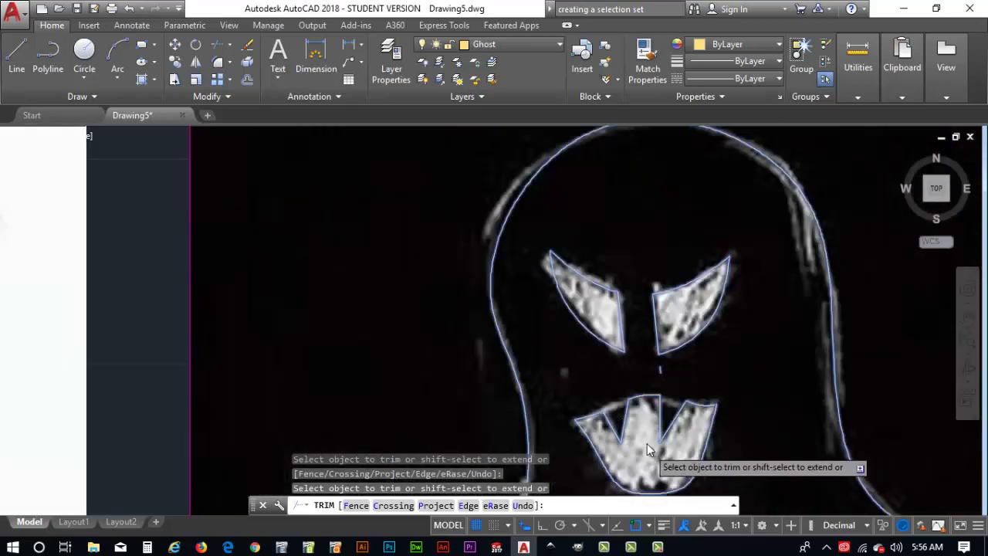
middle_drag(648, 450, 483, 417)
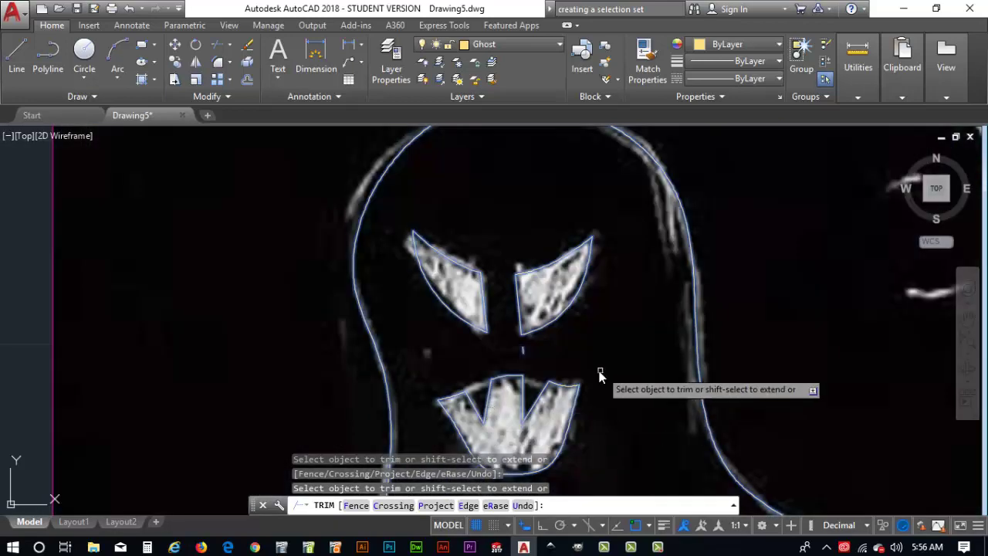
key(Escape)
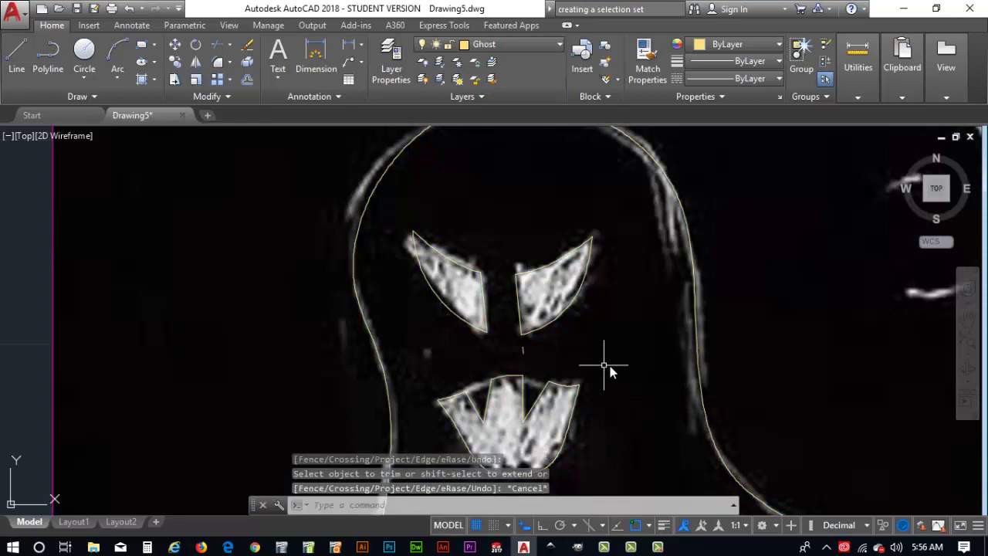
click(523, 349)
key(Delete)
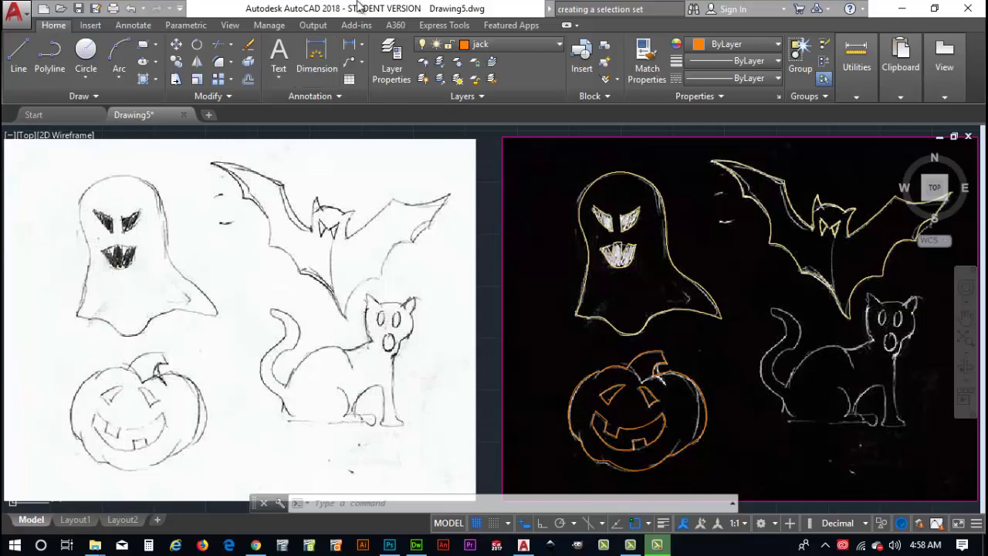
- Make Ghost the current layer
click(558, 44)
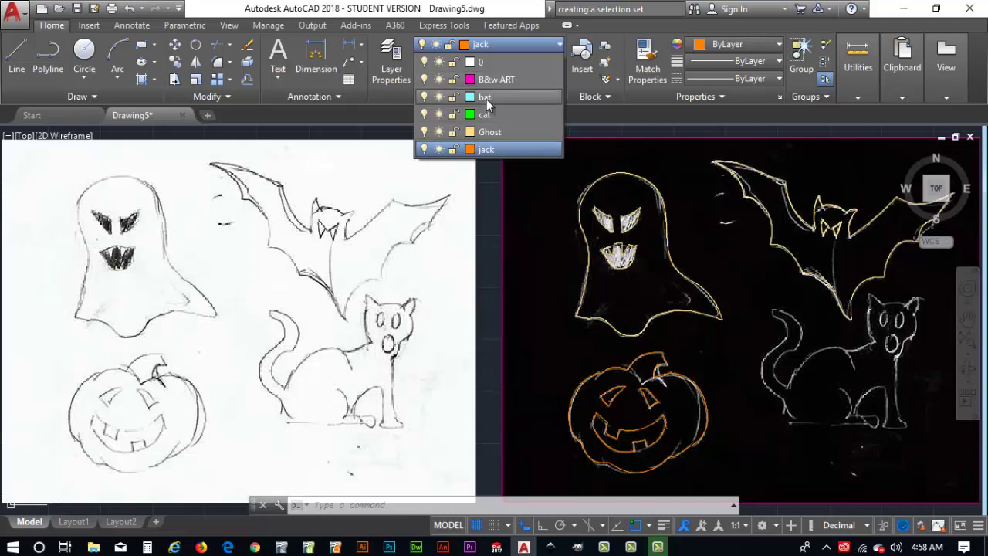
click(489, 133)
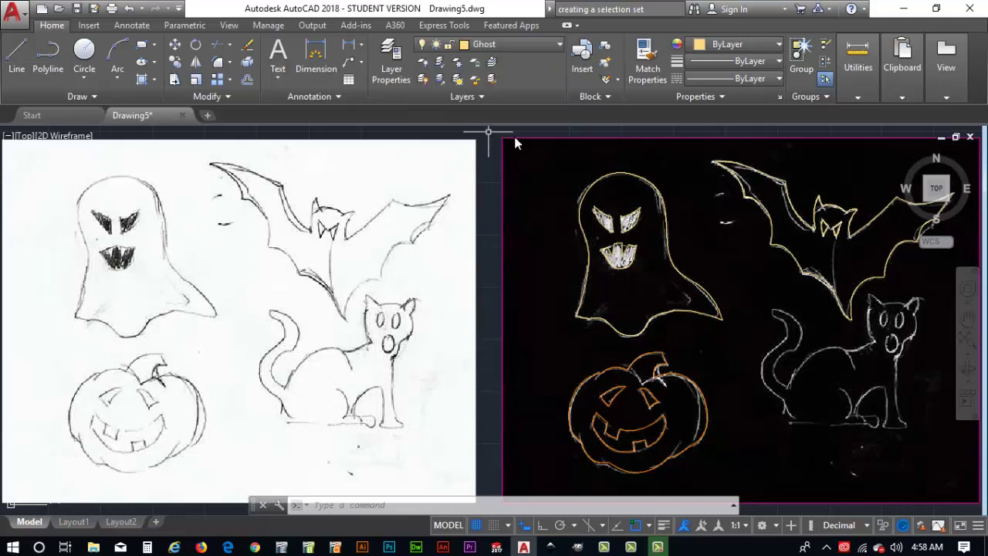
- Move all the traced bat outlines to the bat layer and clear the selection
click(702, 144)
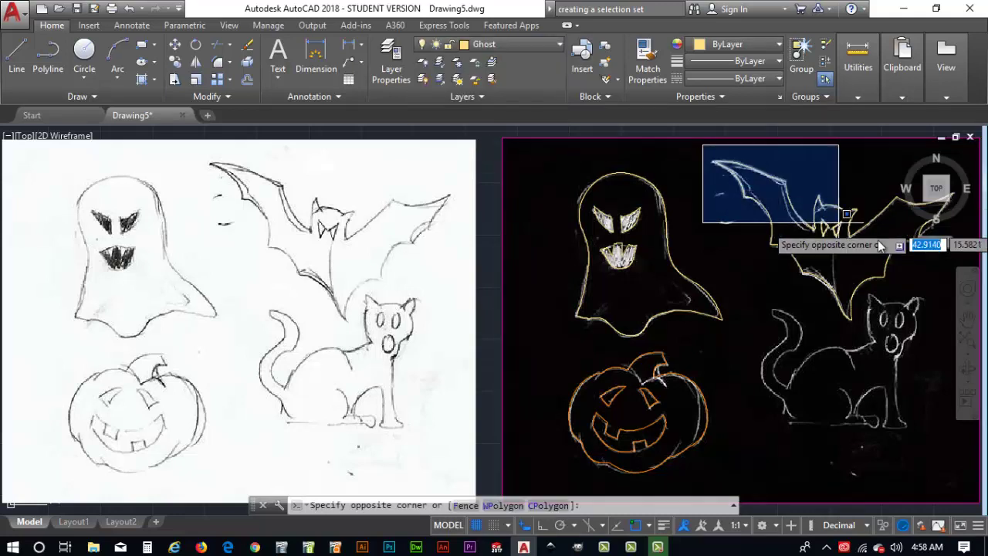
click(965, 334)
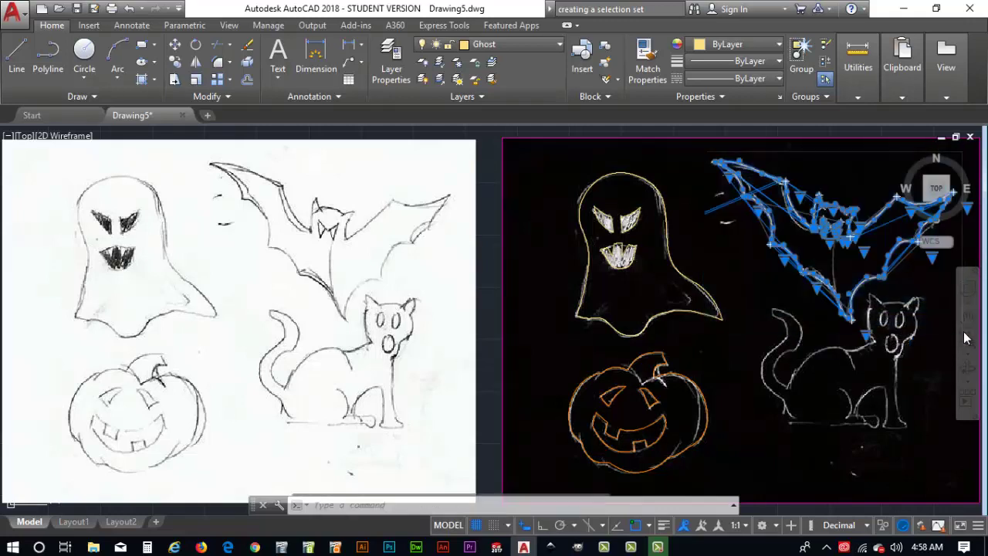
click(496, 47)
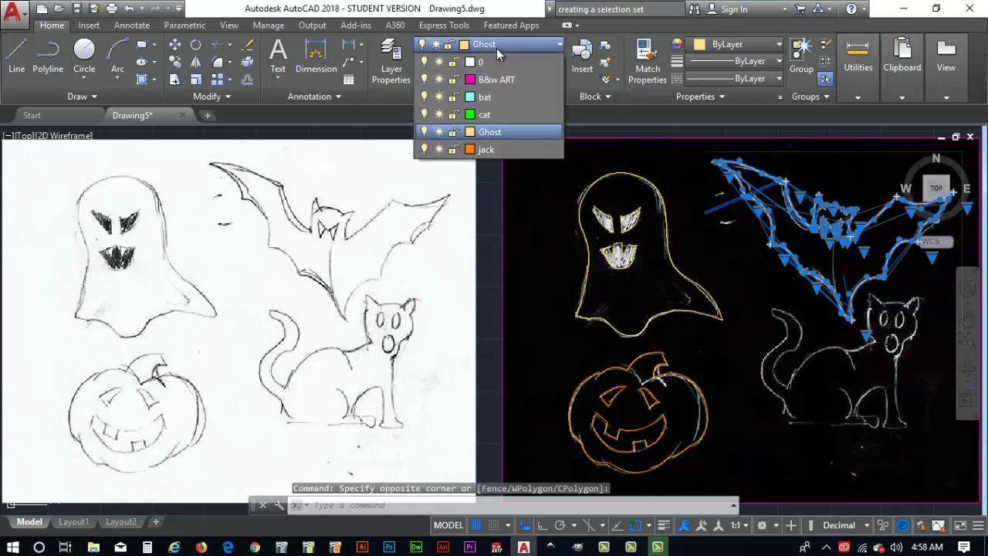
click(491, 100)
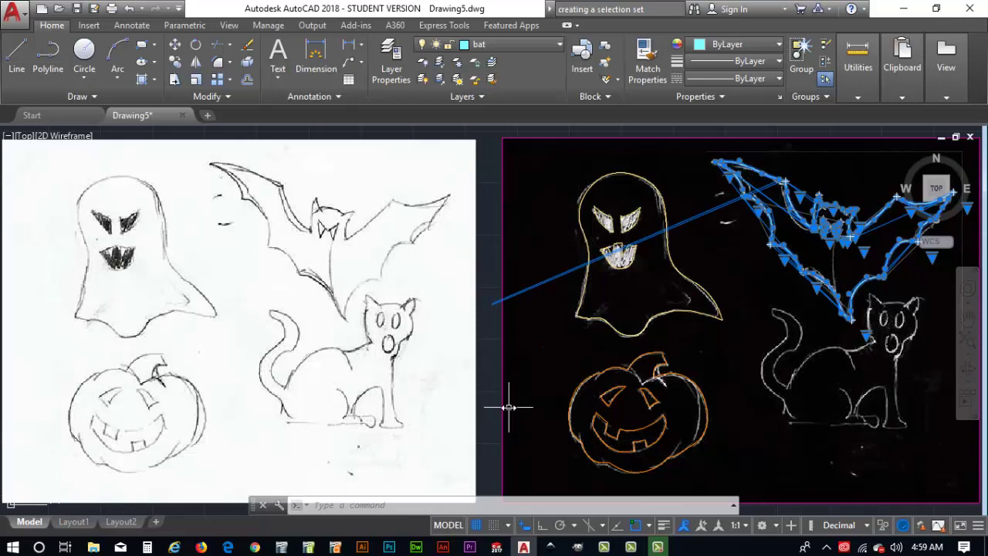
key(Escape)
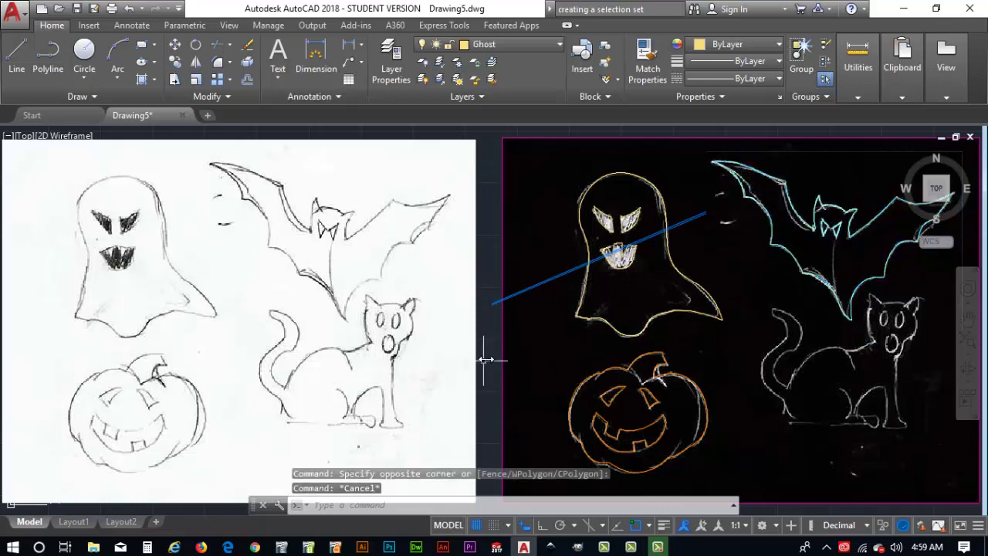
- Make cat the current layer
scroll(629, 324, down, 3)
scroll(840, 413, up, 2)
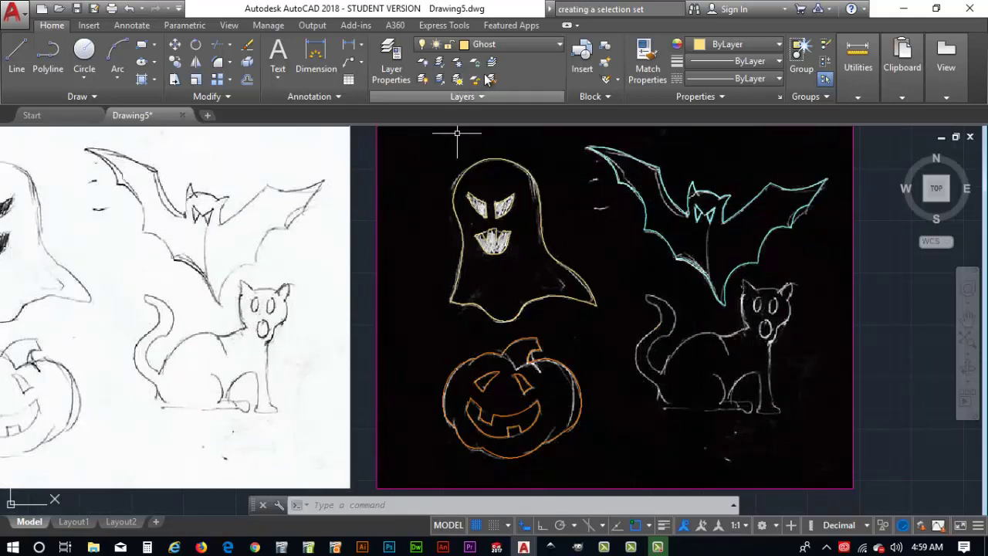
click(523, 45)
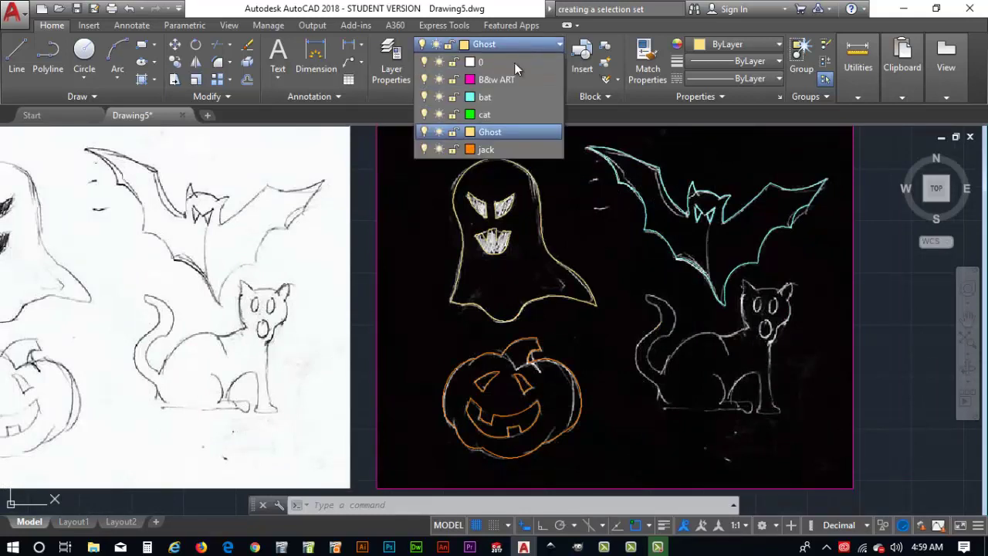
click(484, 114)
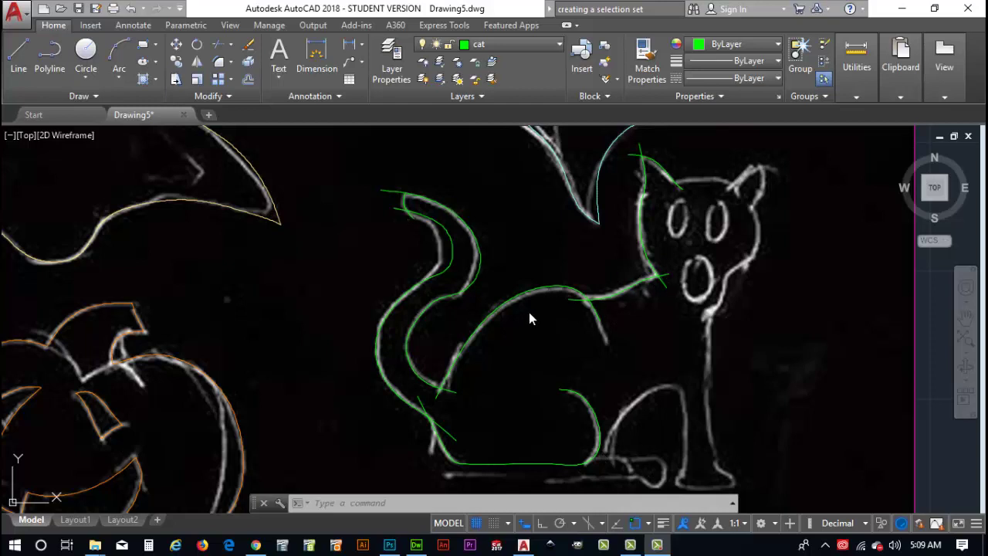
- Turn off the B&w ART layer to hide the sketch behind the traced figures
click(561, 49)
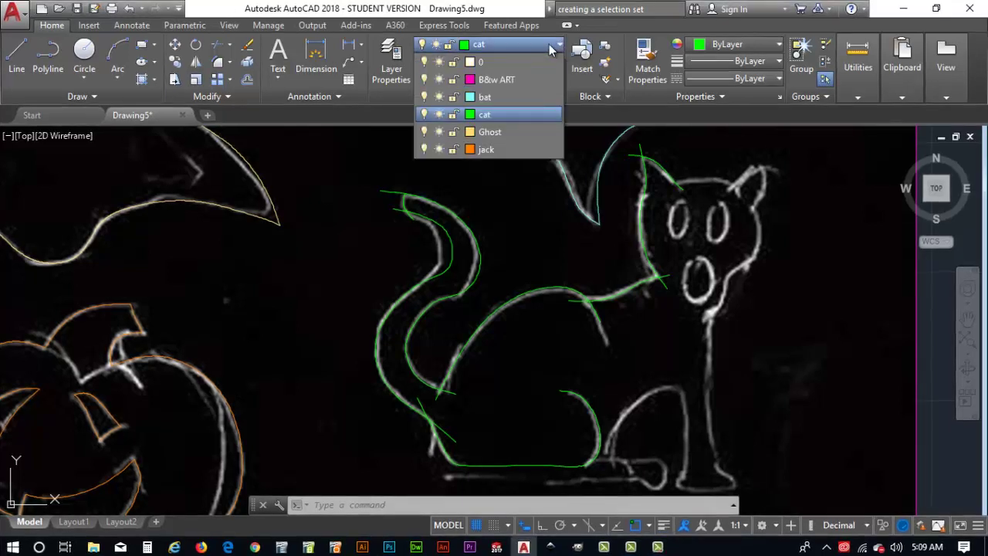
click(426, 80)
scroll(616, 207, down, 2)
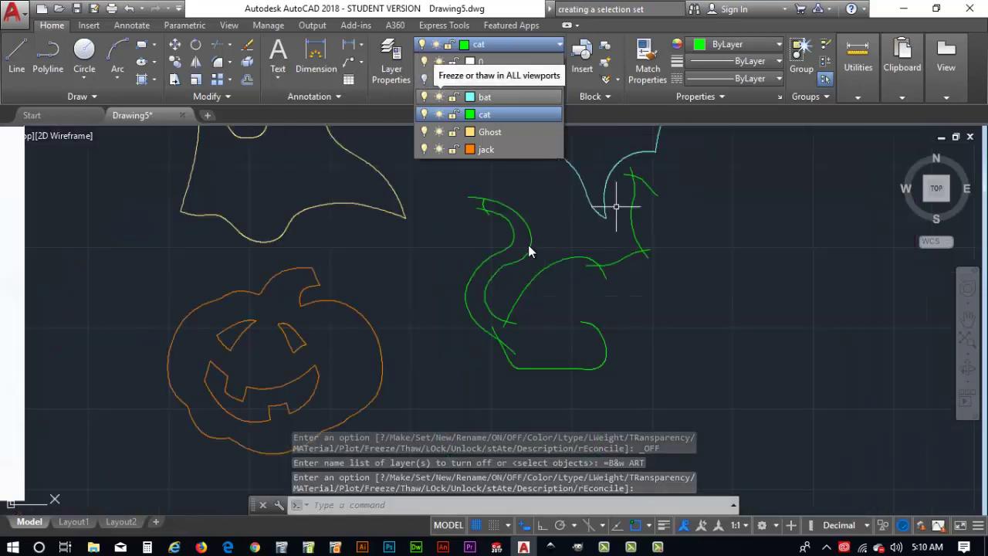
scroll(507, 306, up, 4)
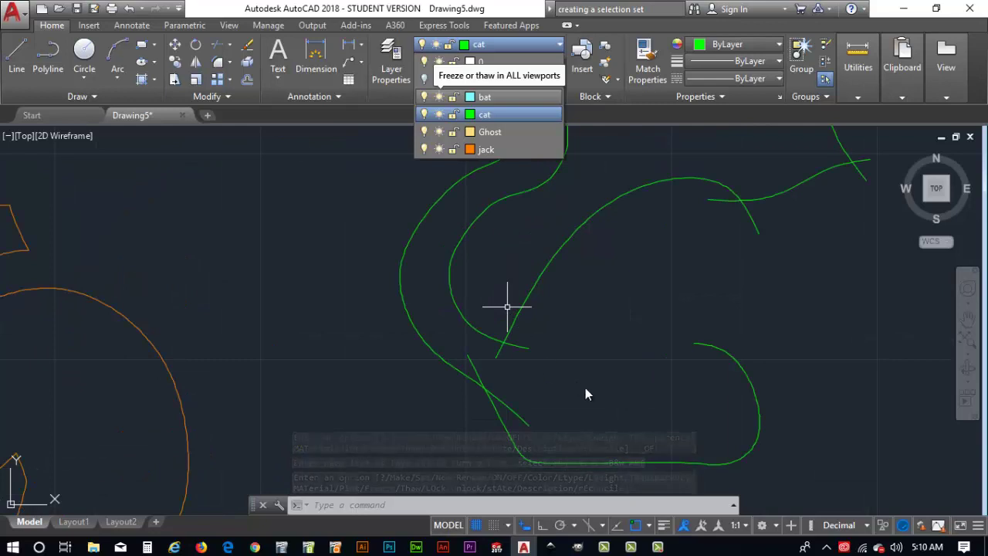
click(659, 478)
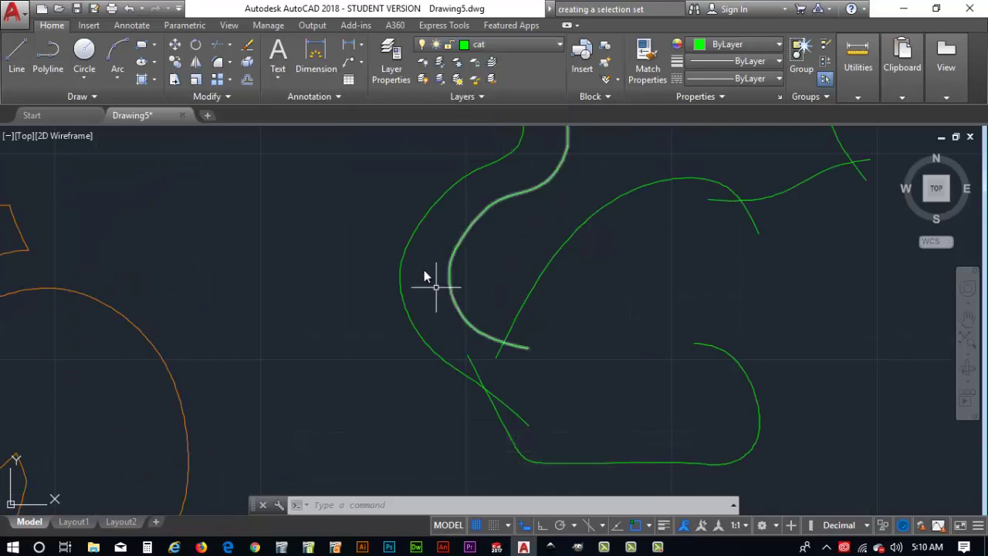
key(Escape)
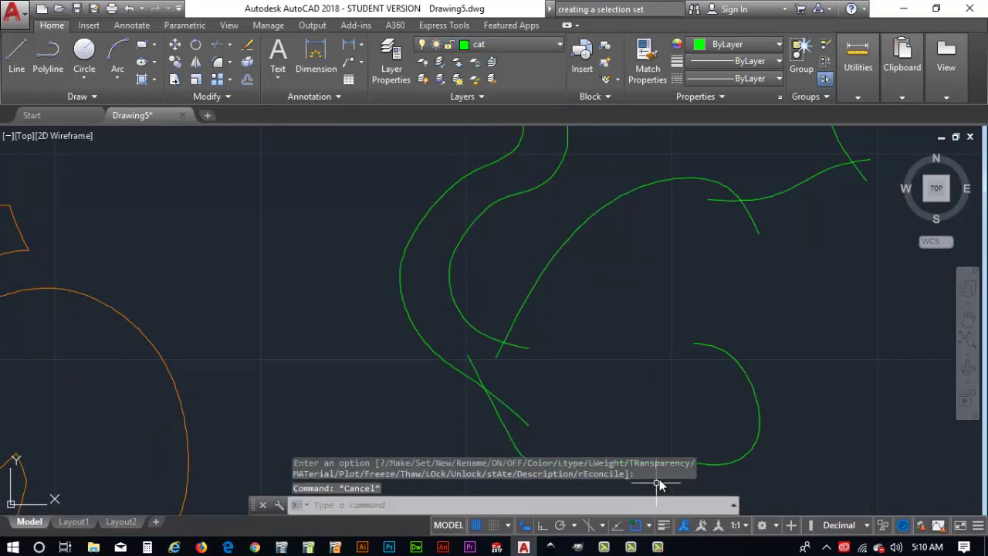
- Trim the overhanging spline ends where both sides of the cat's tail meet its back and rump, and end trimming
click(698, 491)
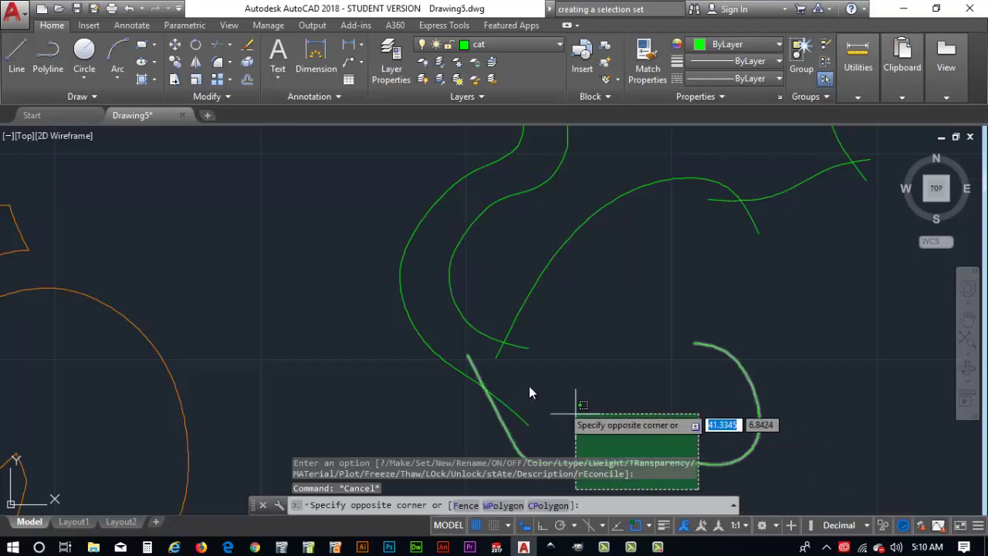
click(402, 313)
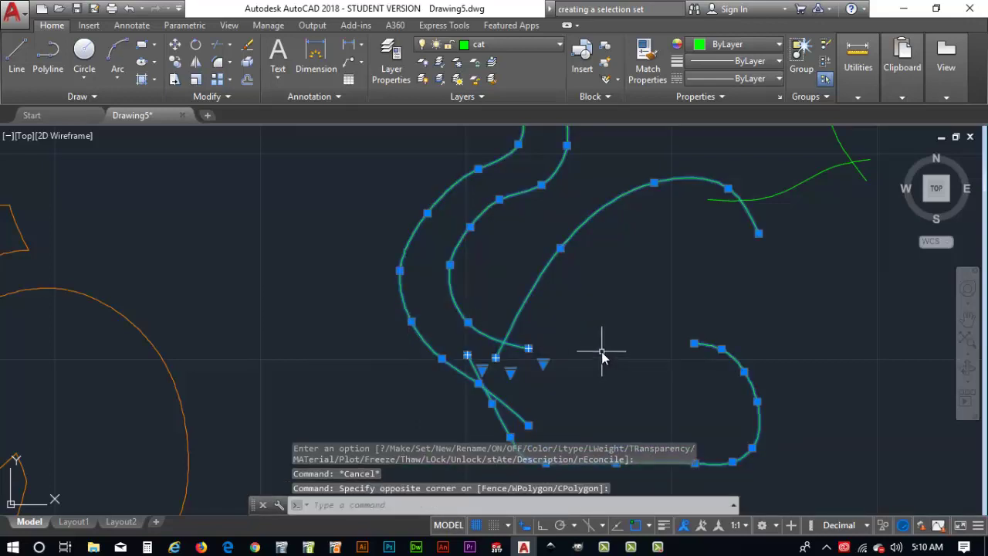
text(TR)
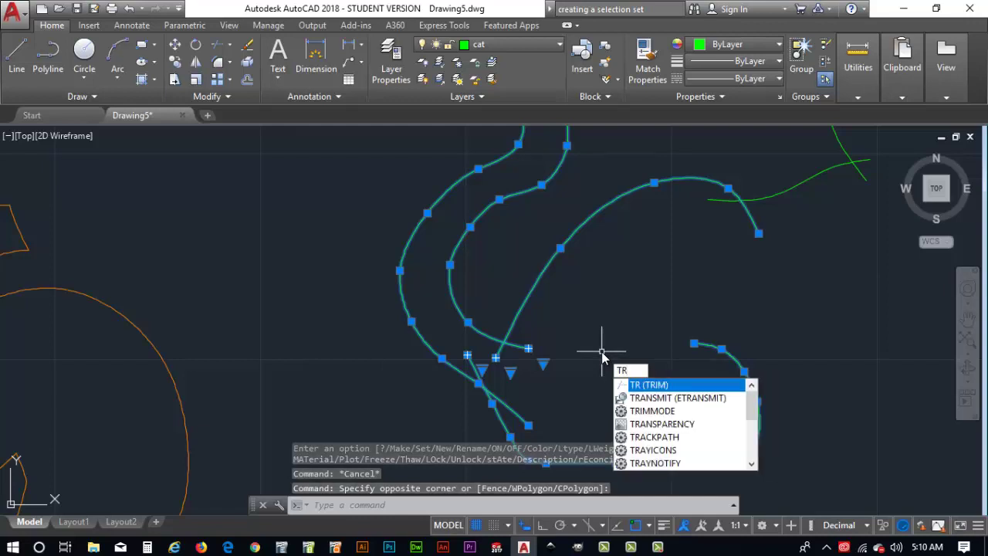
key(Return)
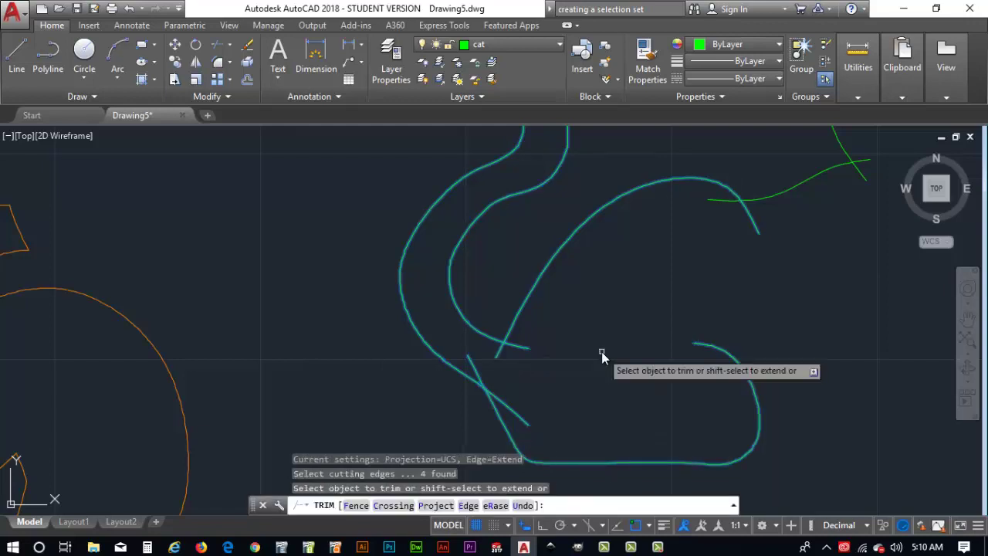
click(522, 349)
click(500, 353)
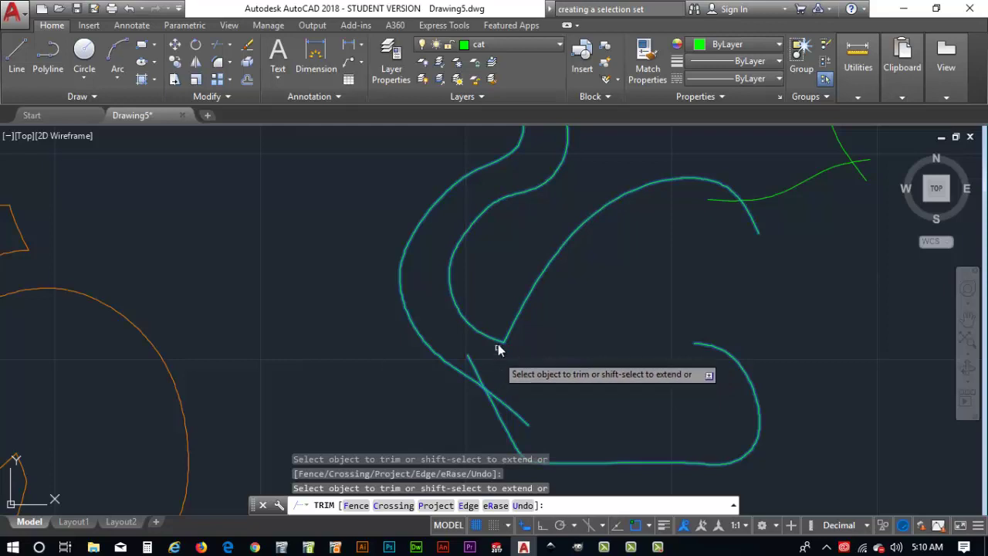
click(474, 374)
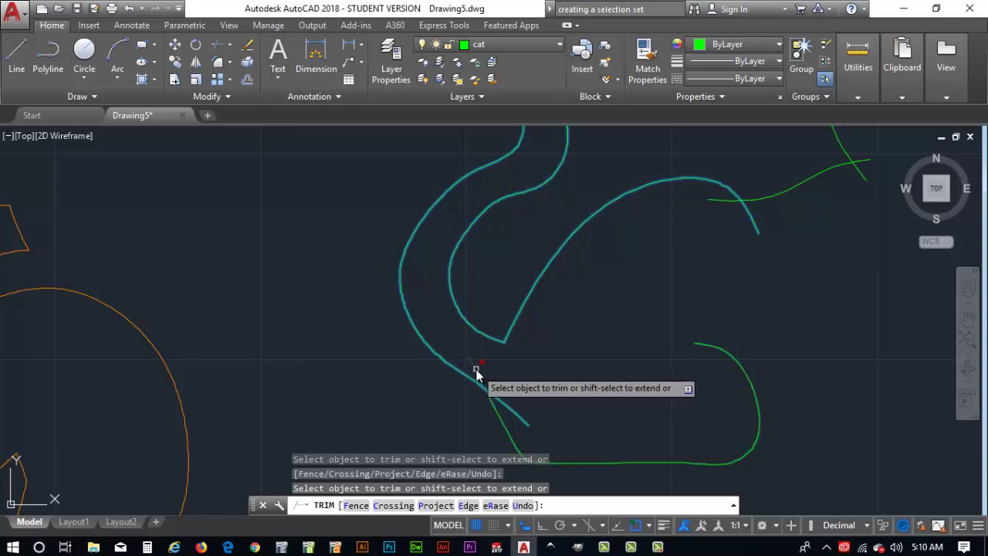
click(507, 405)
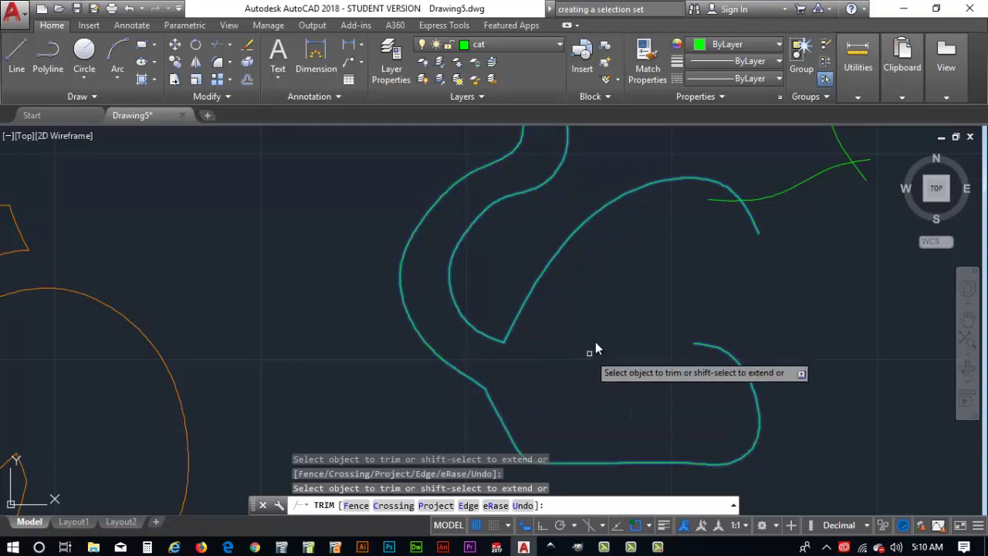
mouse_move(683, 262)
middle_down()
mouse_move(643, 316)
mouse_move(638, 450)
middle_up()
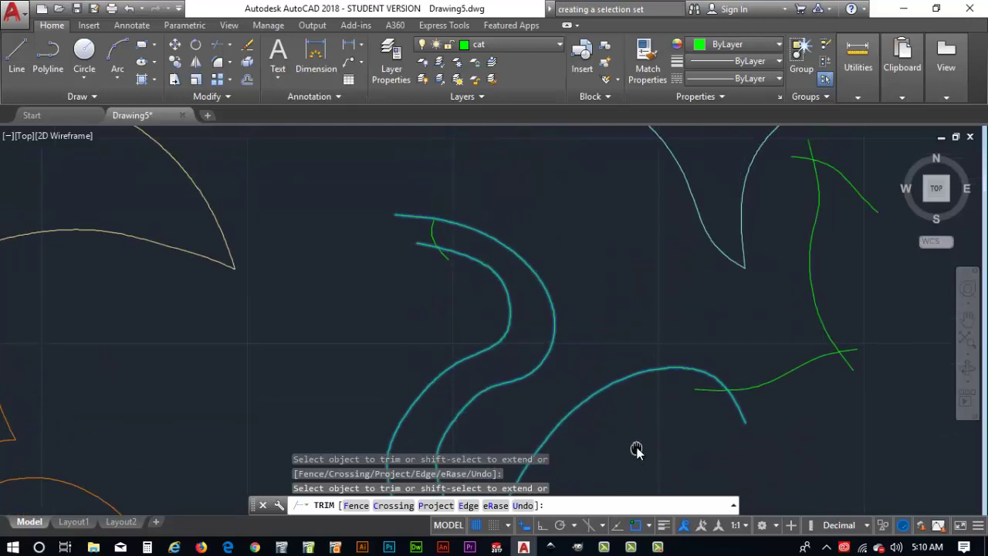
key(Escape)
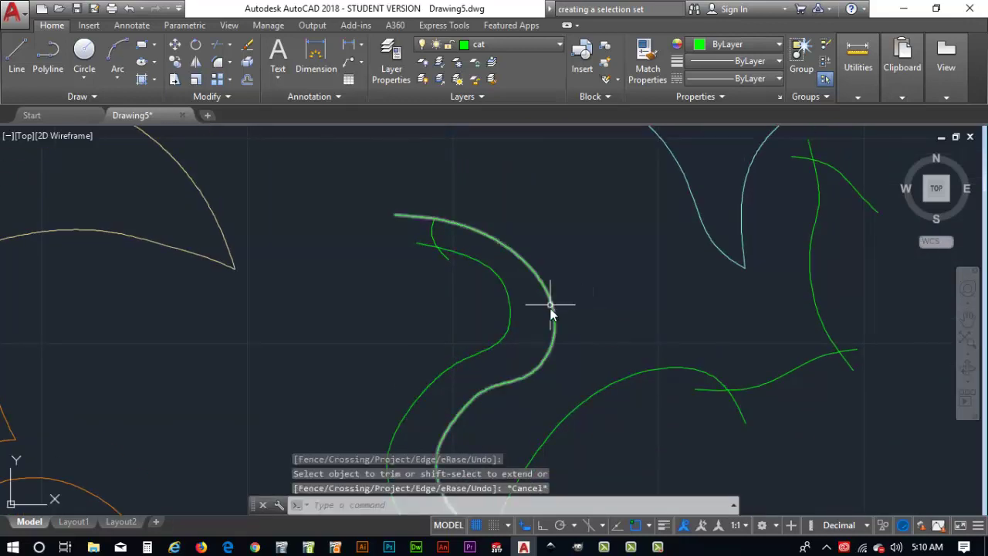
- Trim the three overhanging spline ends at the tip of the cat's tail and end trimming
click(544, 317)
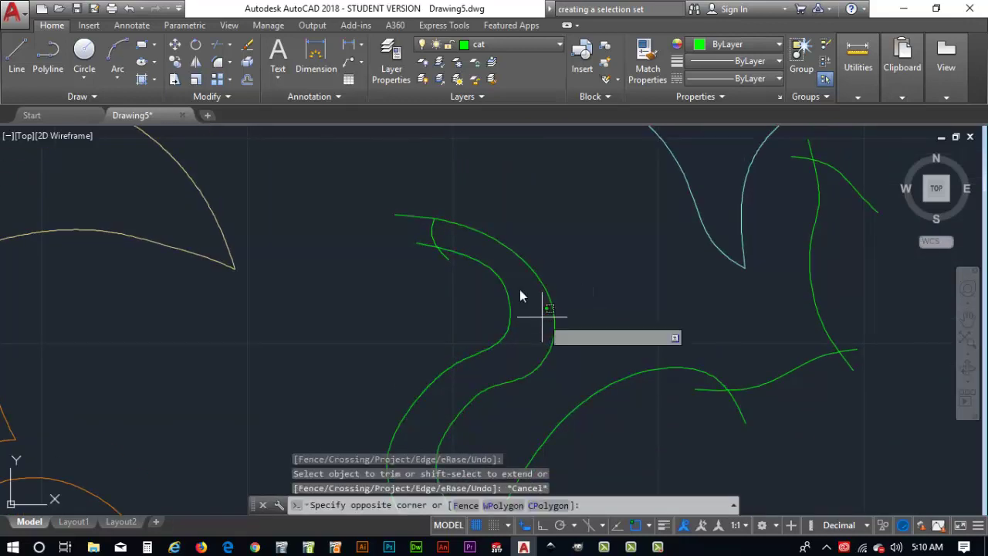
click(364, 192)
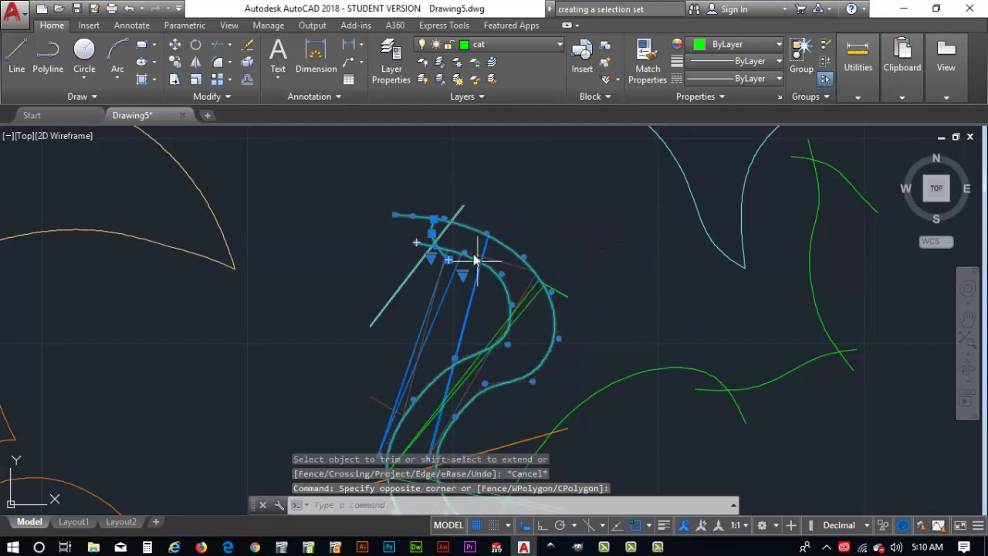
scroll(471, 255, up, 3)
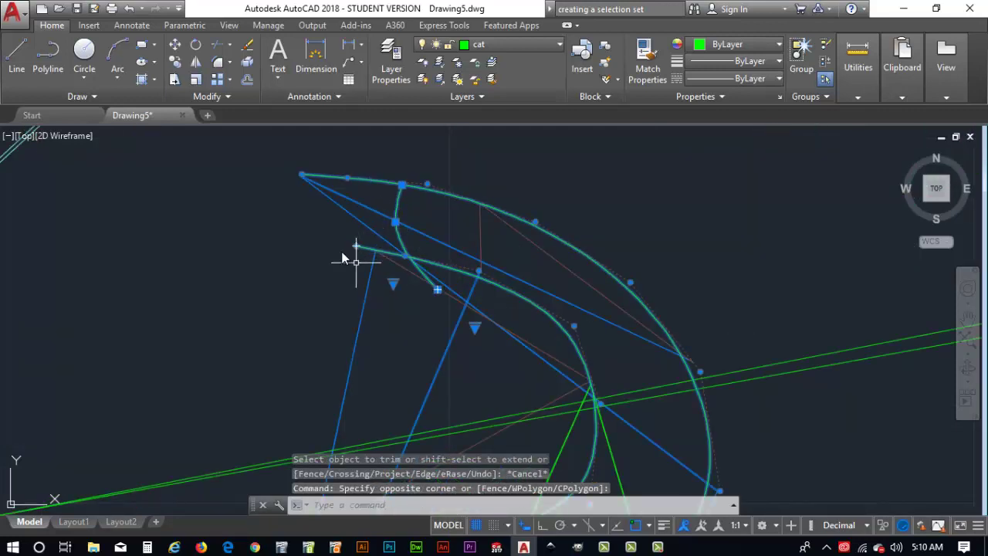
text(tr)
key(Return)
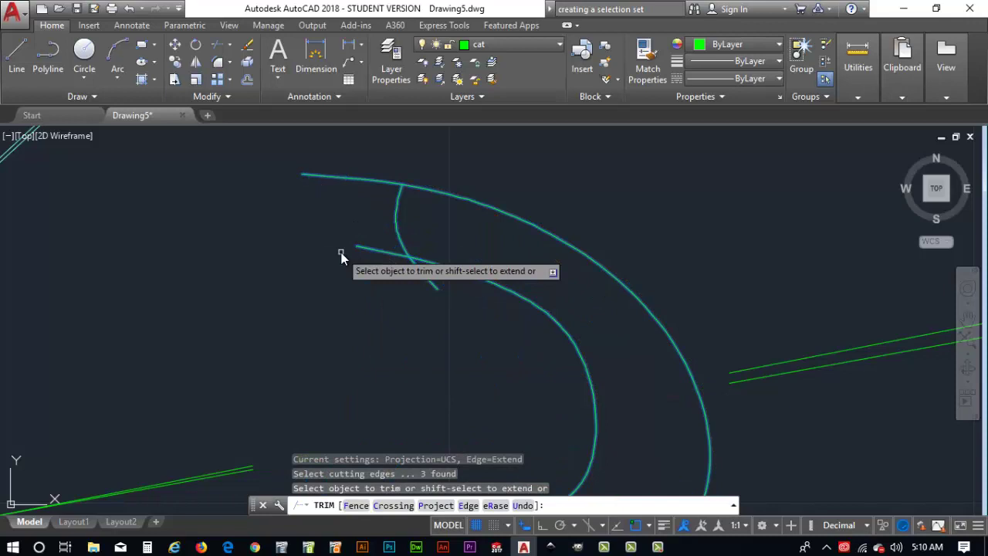
click(343, 179)
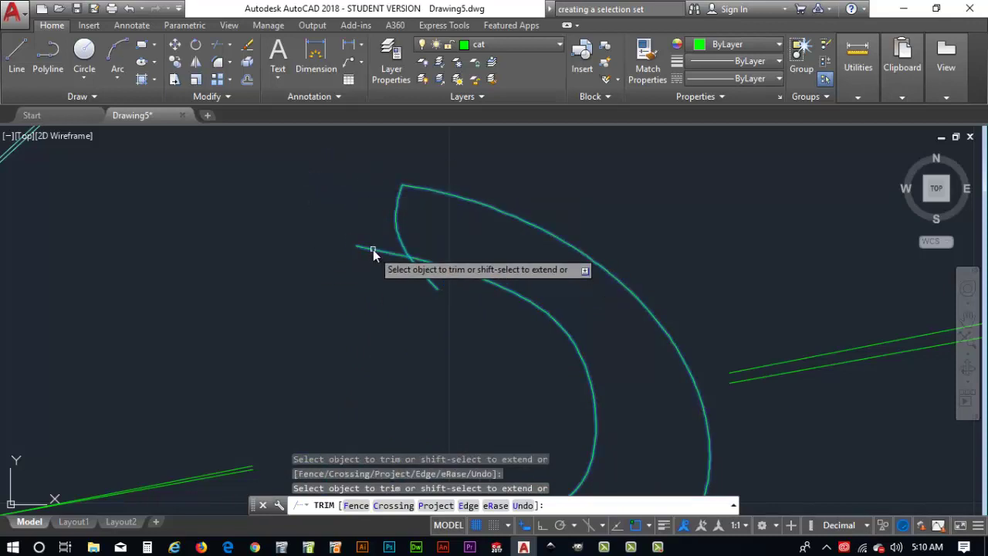
click(372, 251)
click(425, 280)
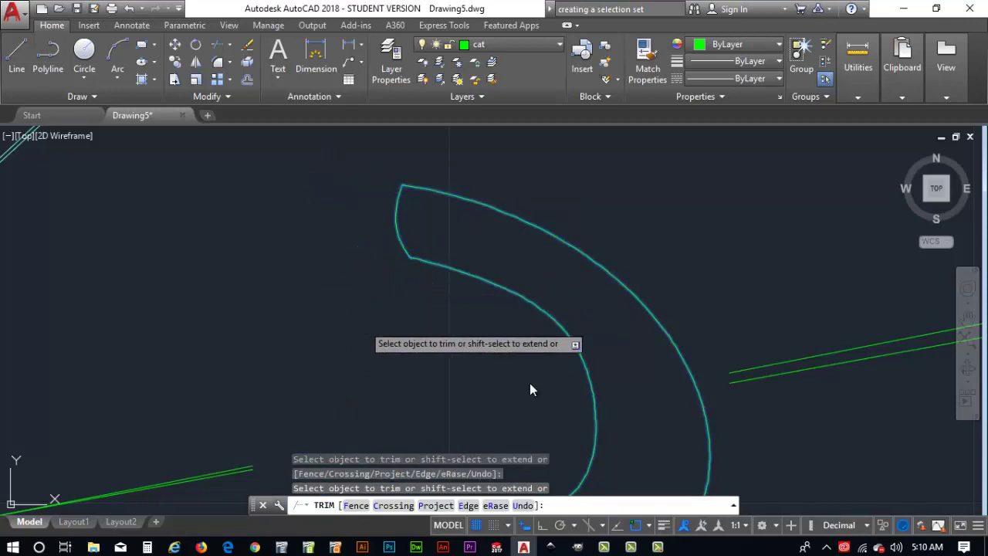
scroll(703, 413, up, 1)
scroll(752, 432, down, 4)
middle_drag(761, 441, 443, 336)
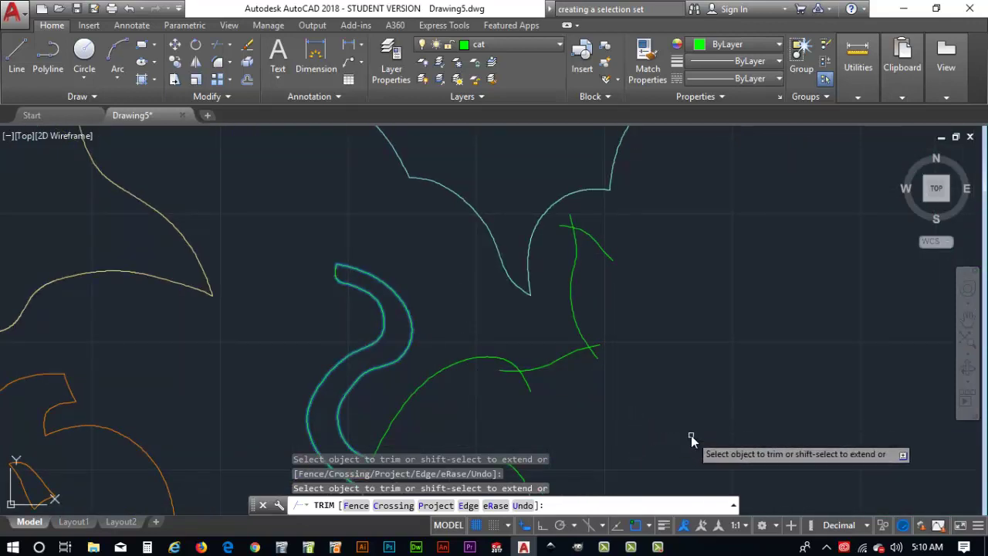
key(Escape)
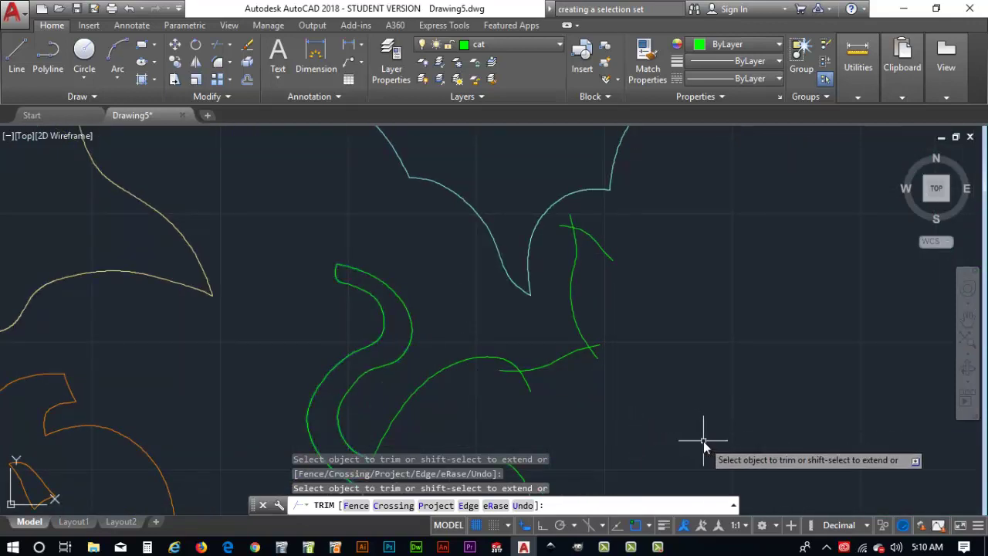
click(704, 445)
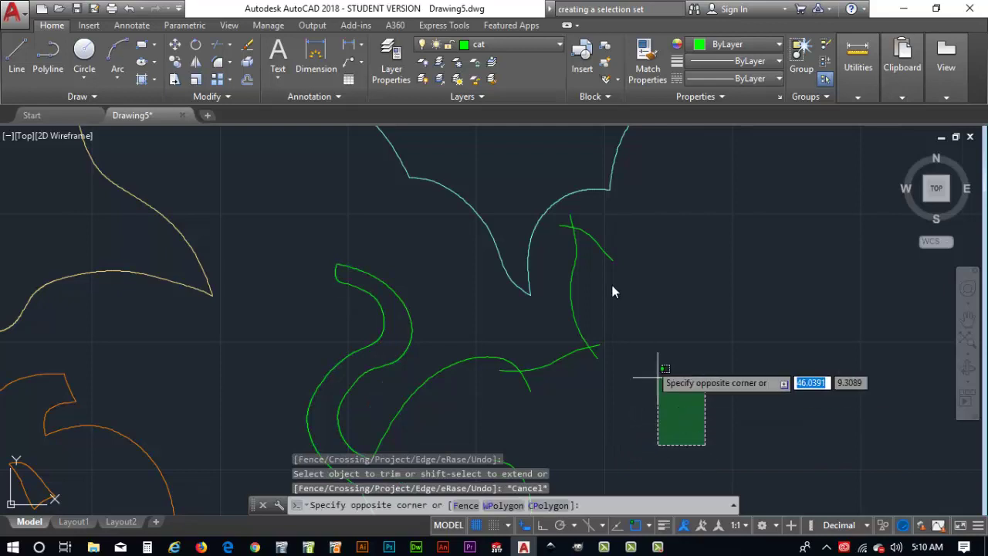
click(472, 187)
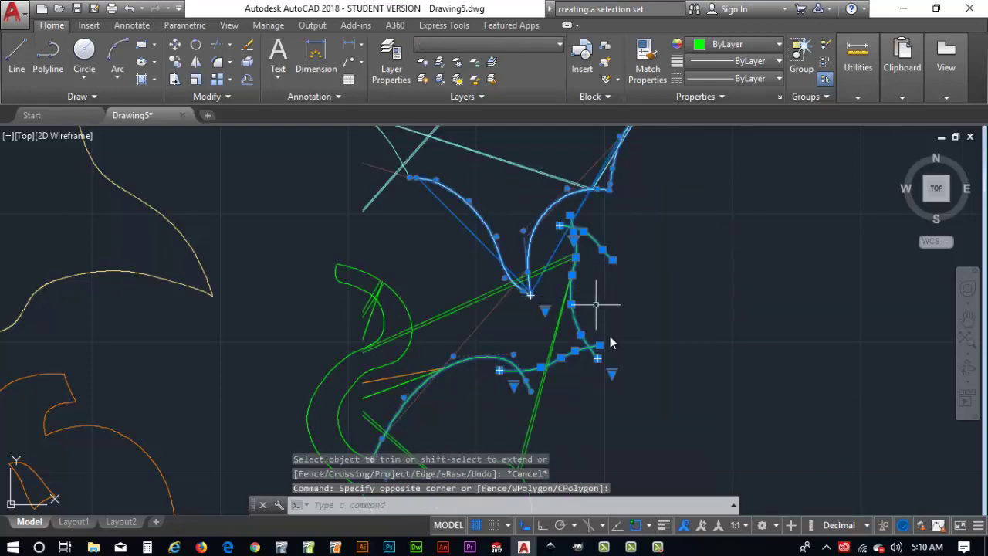
key(Escape)
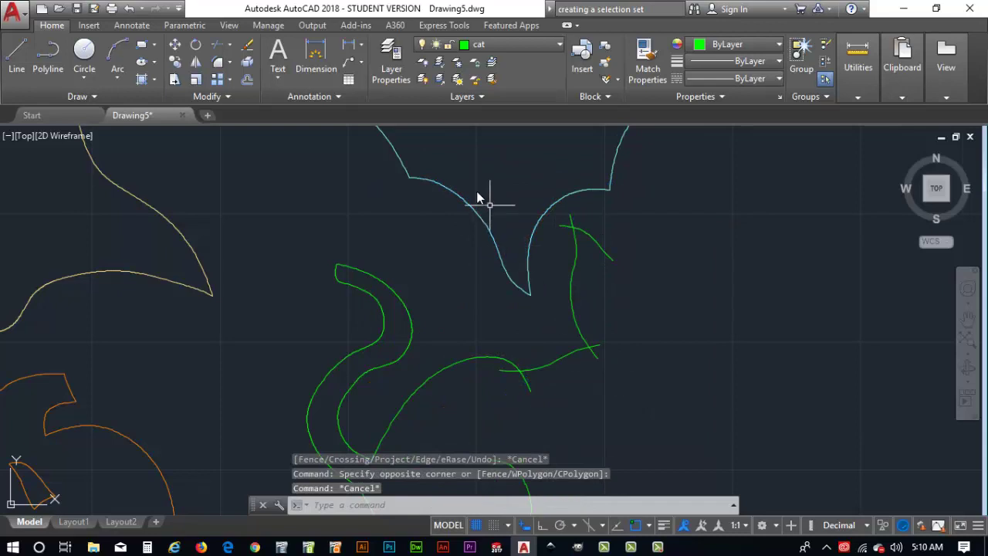
click(453, 176)
click(657, 415)
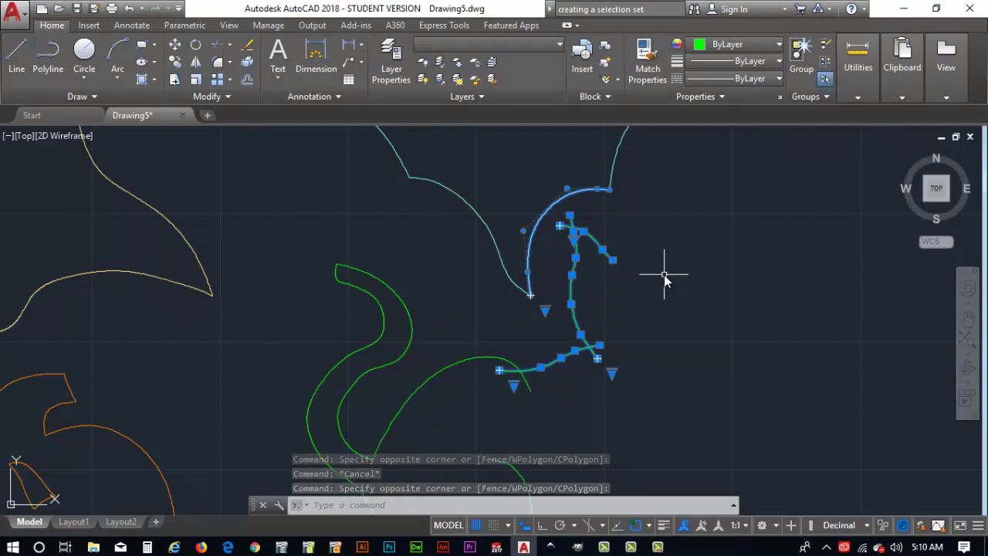
key(Escape)
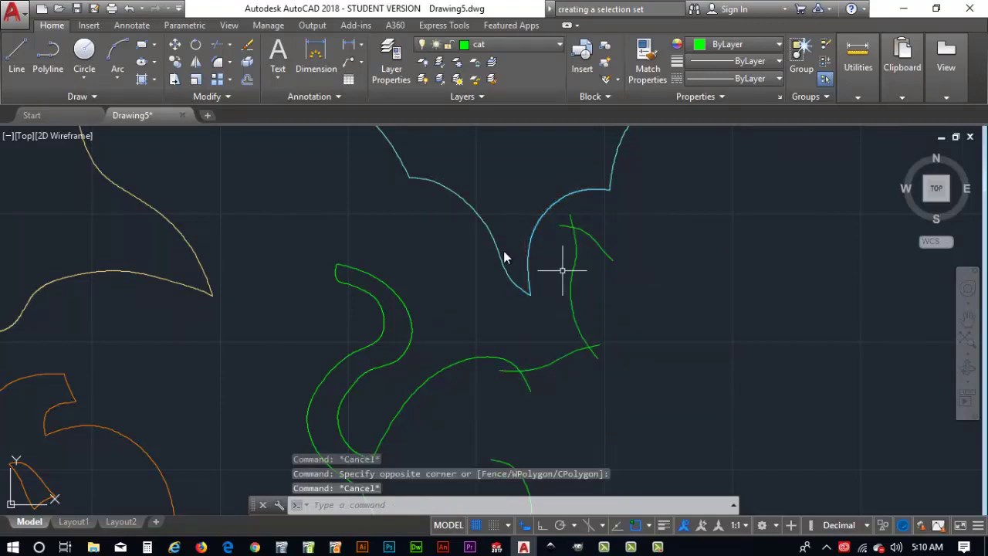
- Trim the overhanging spline ends where the cat's back meets its neck and where the neck meets the side of the head
click(451, 204)
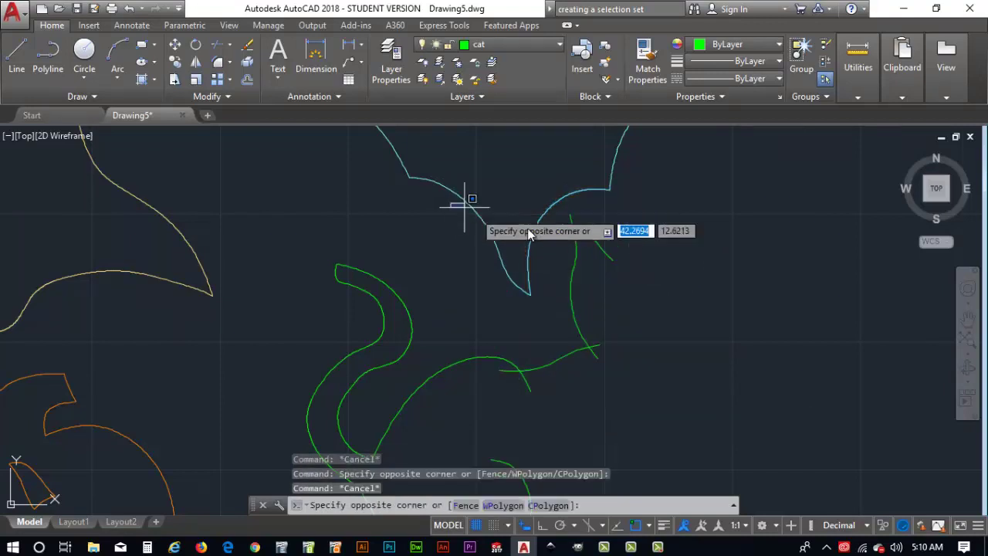
click(628, 413)
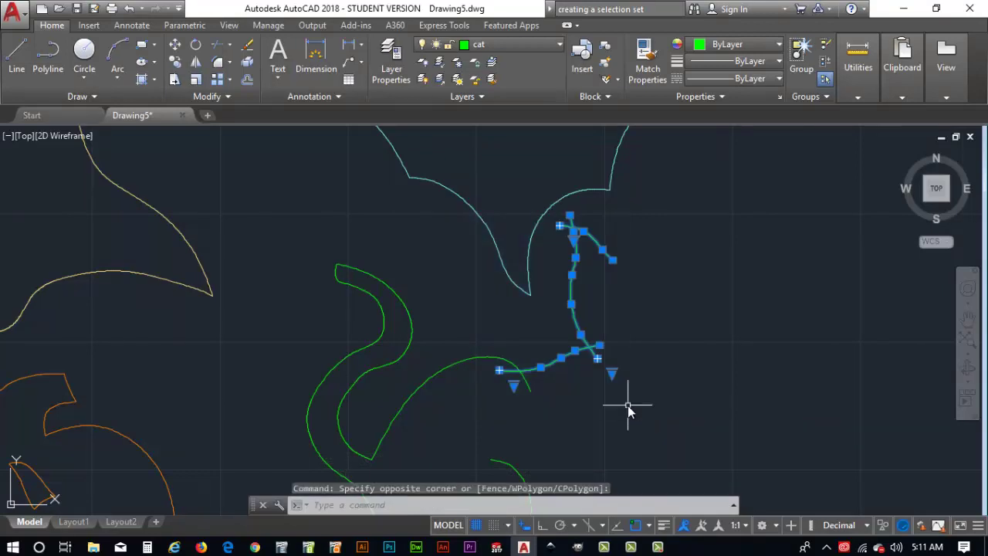
click(473, 358)
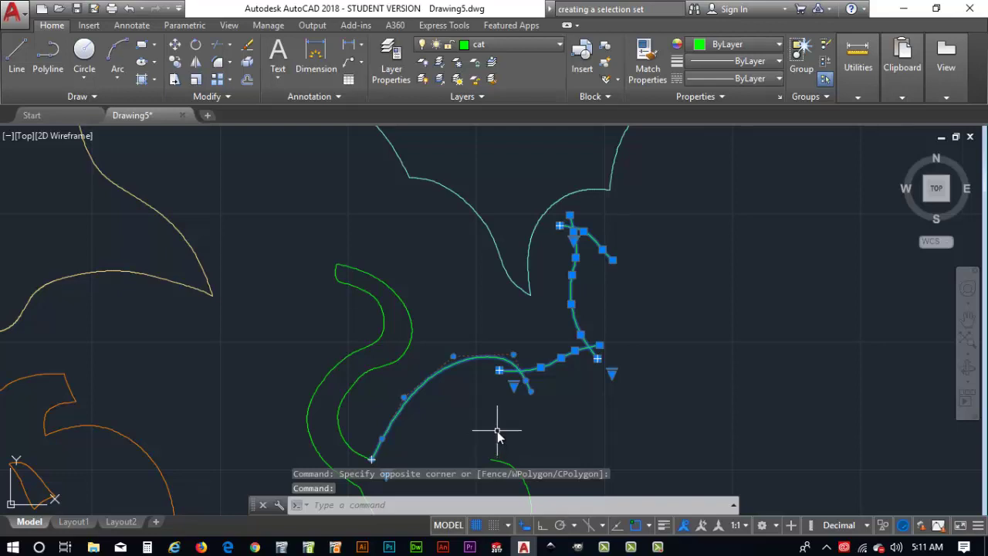
text(TR)
key(Return)
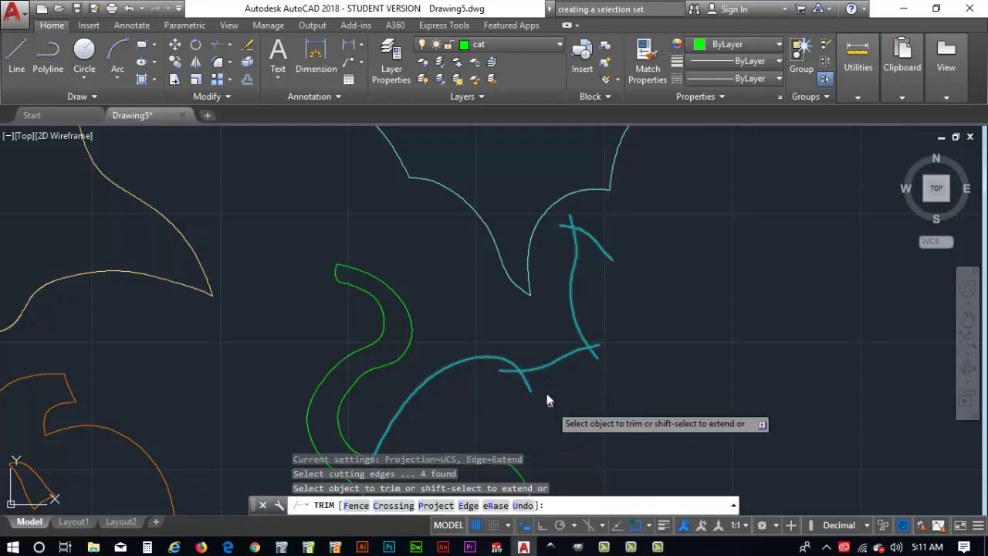
scroll(511, 388, up, 5)
click(516, 343)
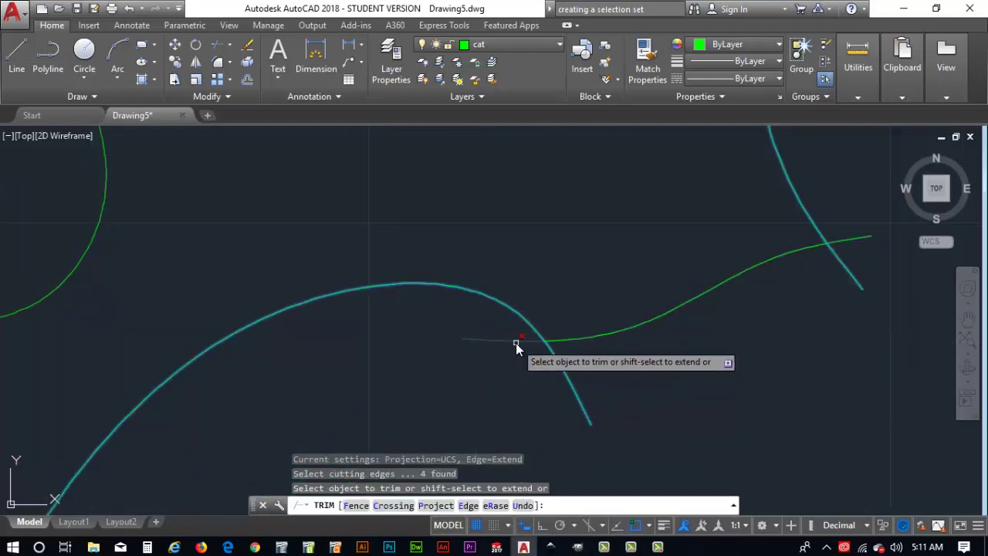
click(564, 379)
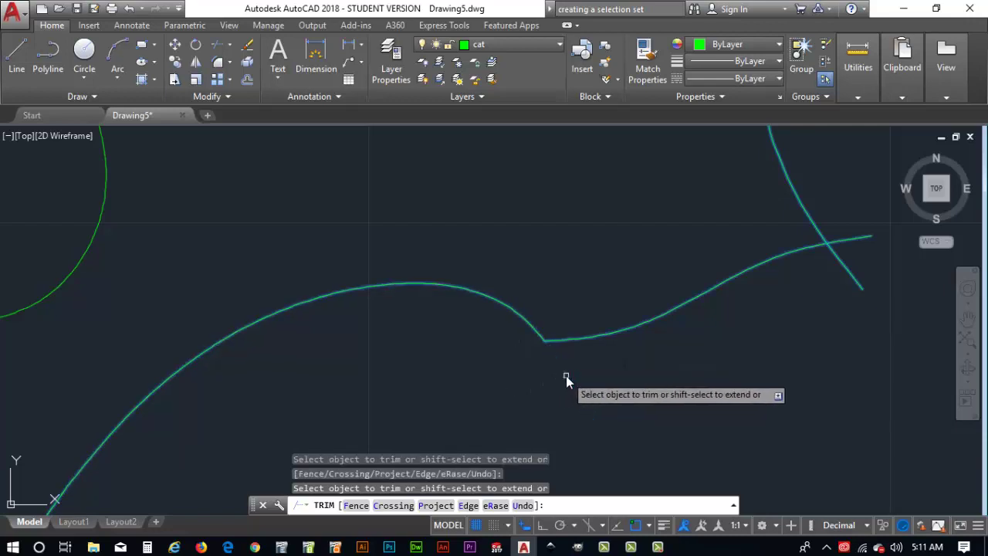
click(865, 237)
click(853, 271)
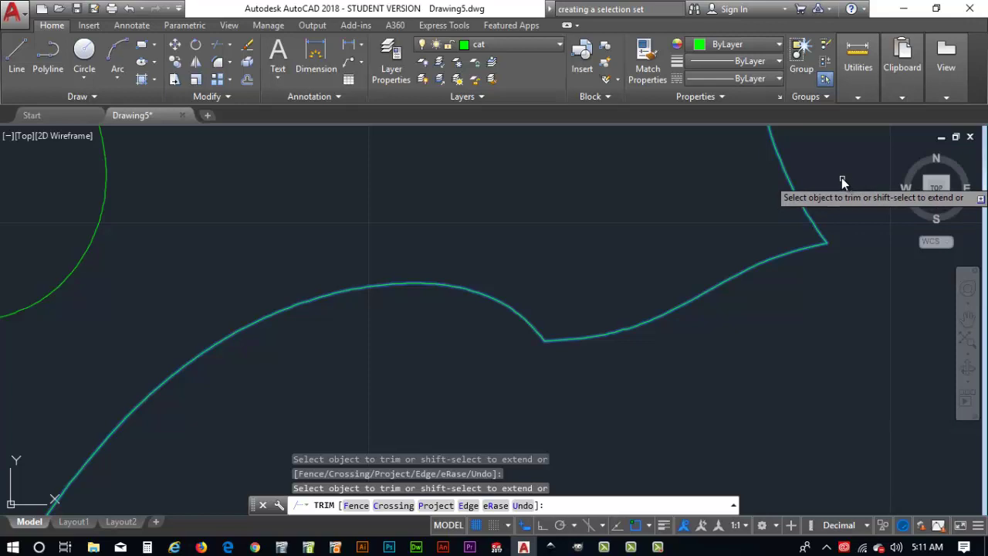
- Trim the two overhanging spline ends at the tip of the cat's ear and end trimming
mouse_move(835, 180)
middle_down()
mouse_move(609, 412)
mouse_move(545, 548)
mouse_move(592, 415)
middle_up()
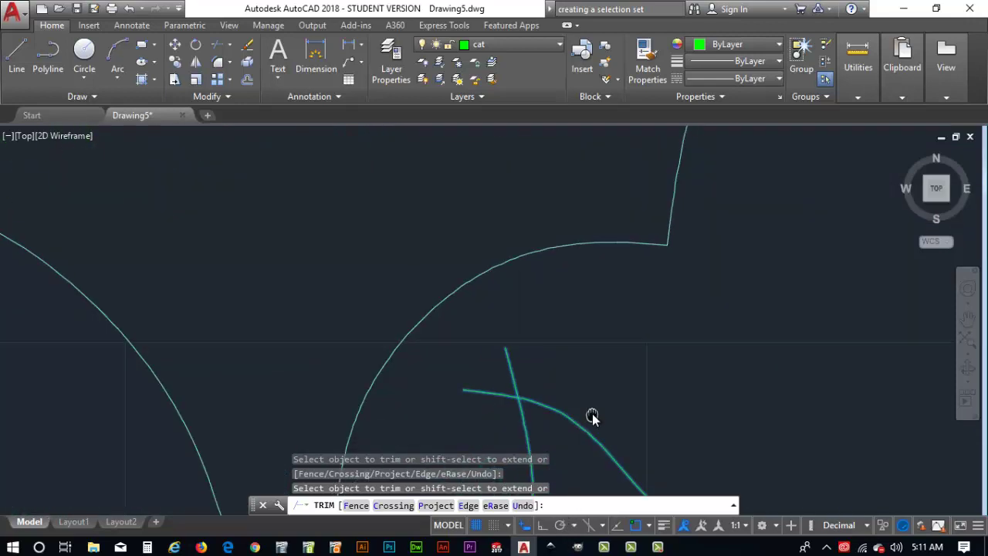
click(477, 396)
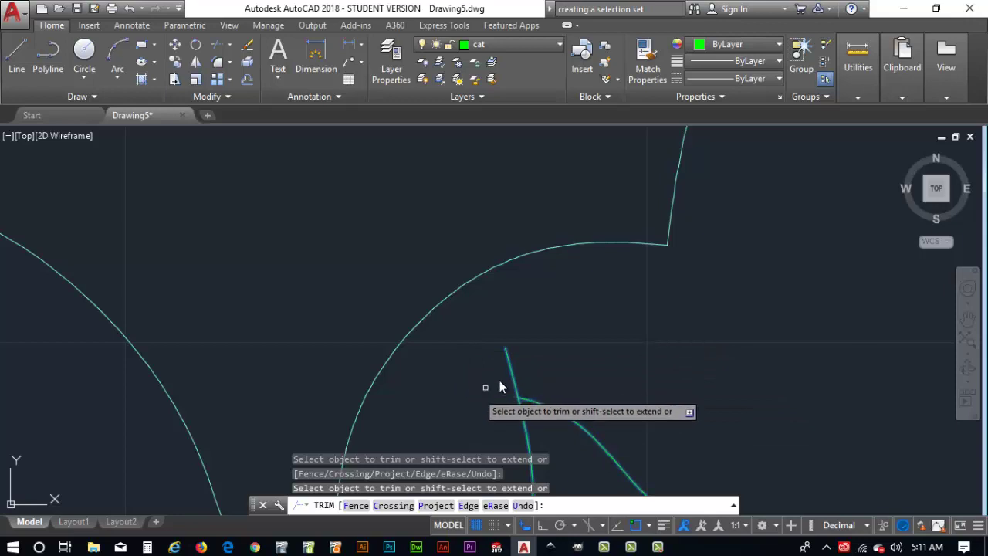
click(512, 377)
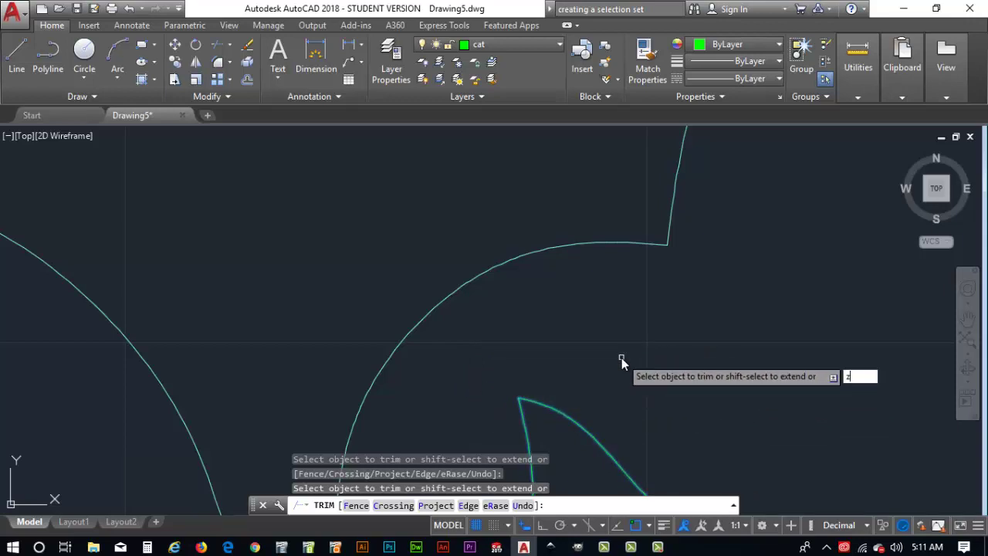
key(Escape)
- Zoom to the drawing extents and examine all the traced figures together
text(z)
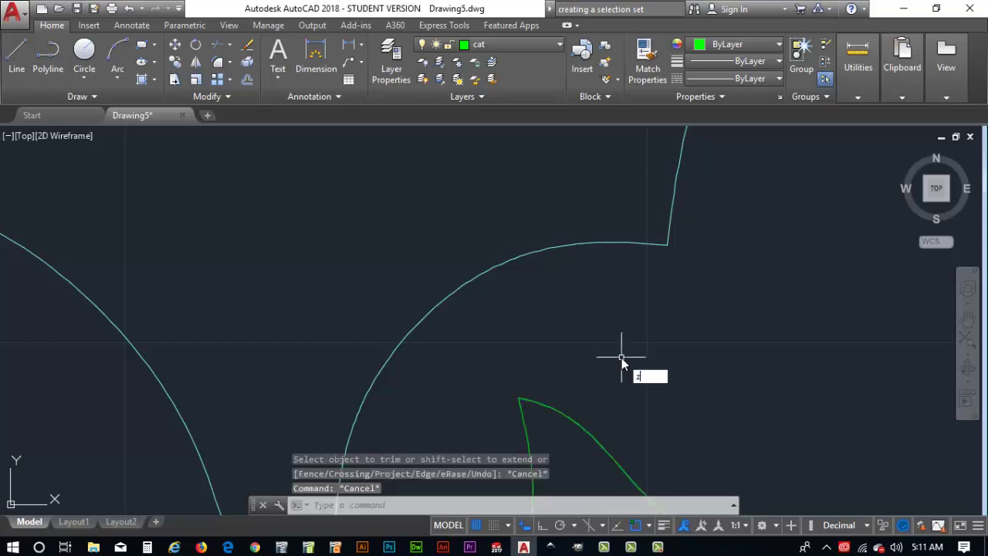
key(Return)
text(a)
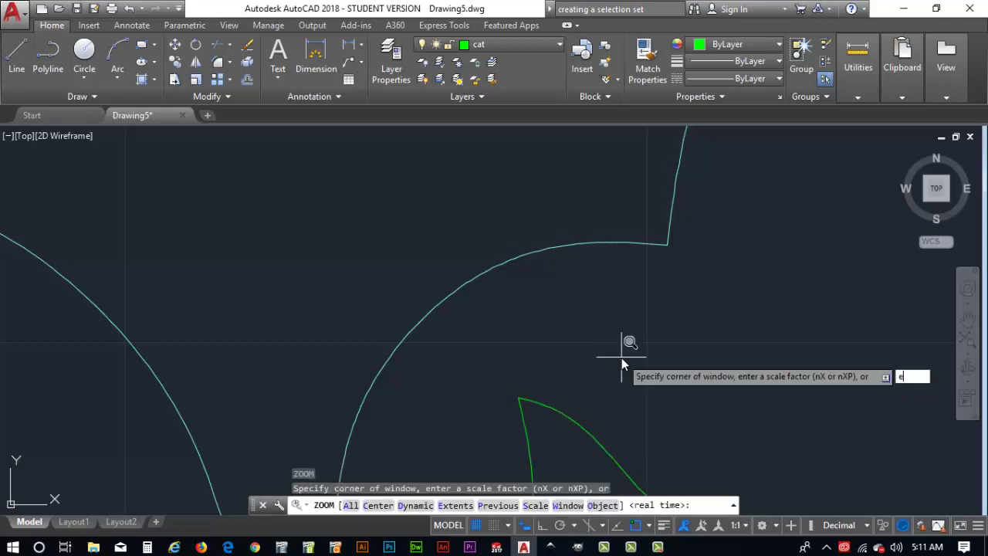
key(Return)
text(e)
key(Return)
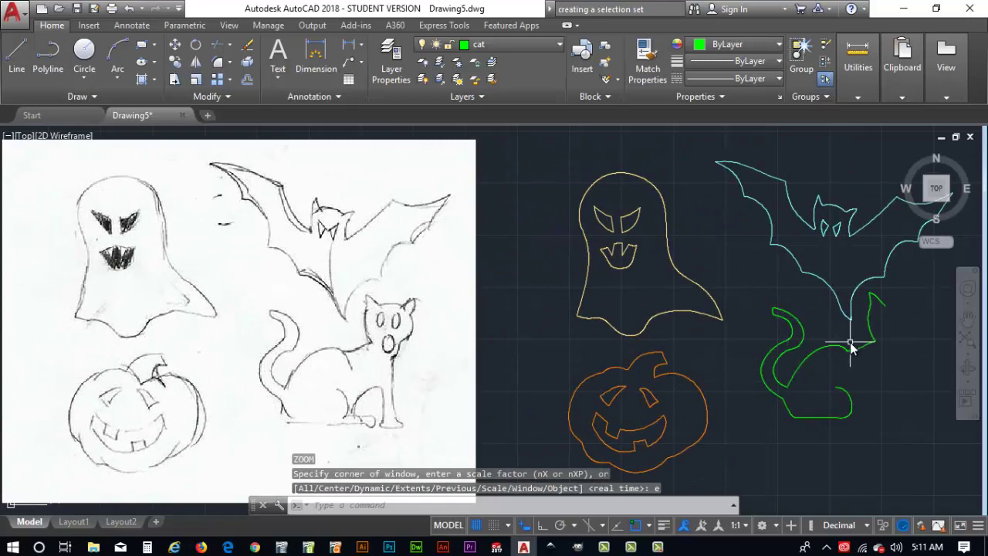
mouse_move(912, 376)
middle_down()
mouse_move(589, 364)
mouse_move(633, 363)
middle_up()
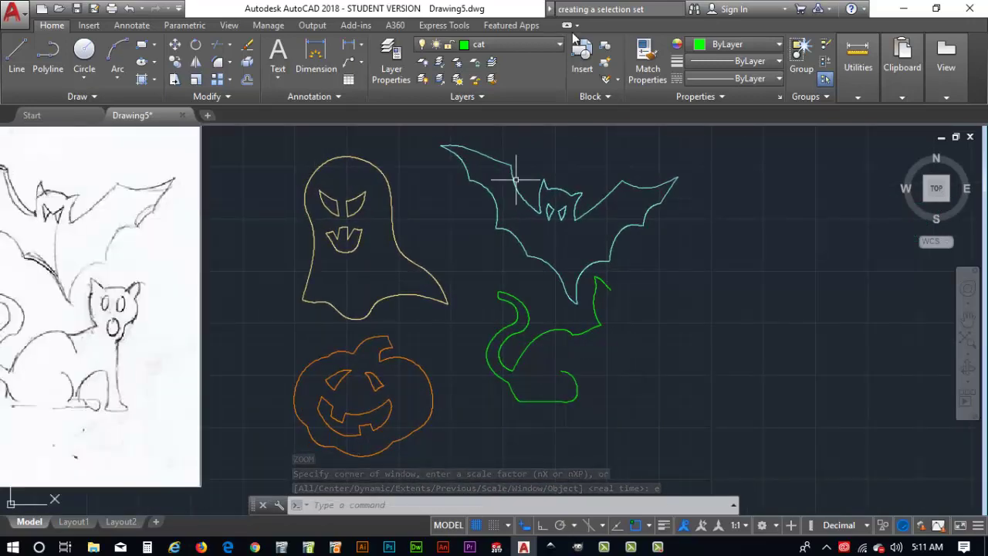
- Fillet the upper corner of the cat's tail tip with a radius of .03125 and end the command
scroll(502, 294, up, 8)
scroll(501, 293, down, 2)
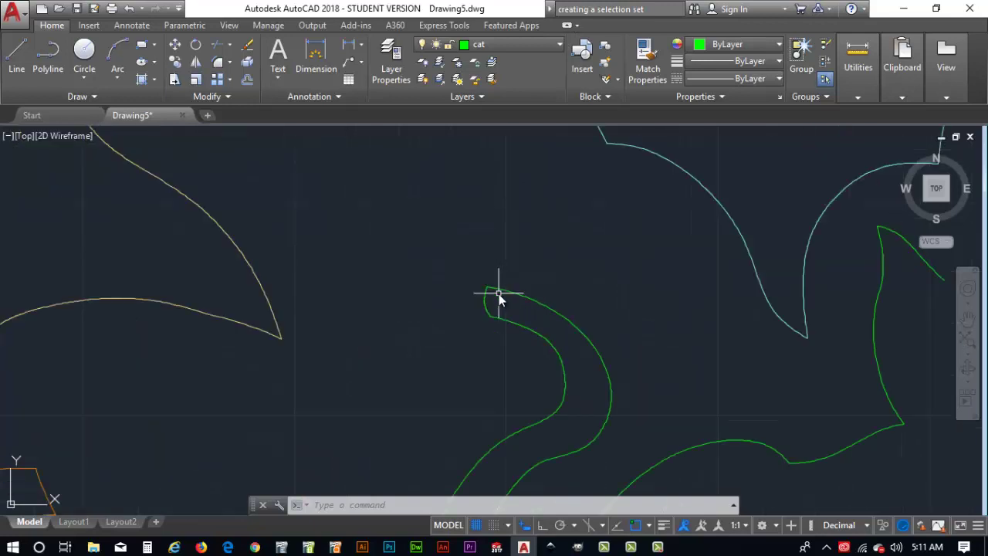
scroll(501, 294, up, 2)
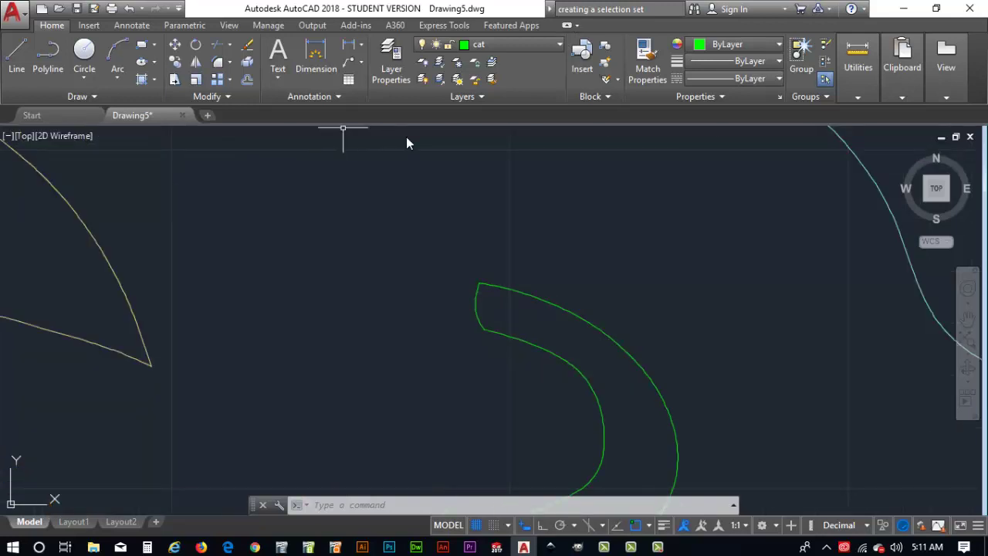
click(217, 65)
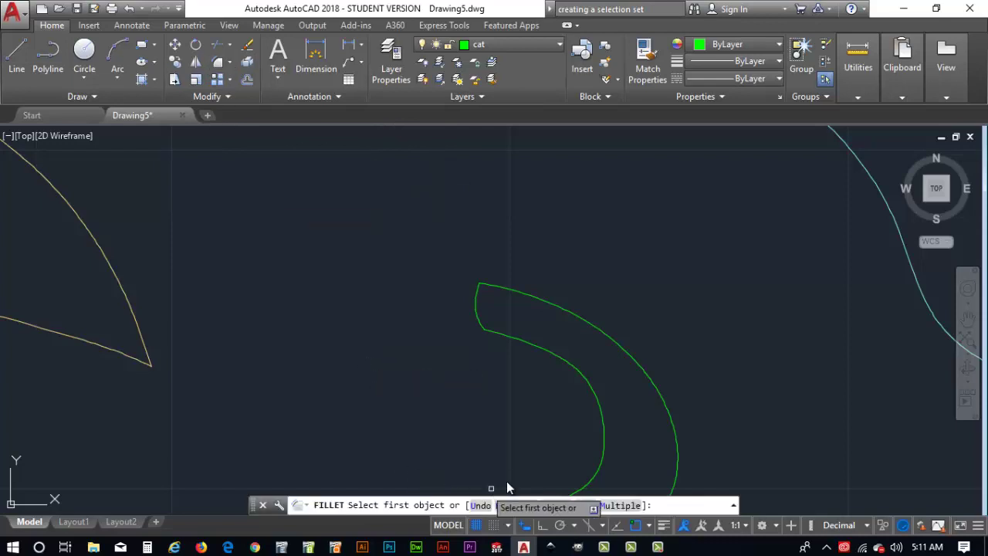
click(556, 506)
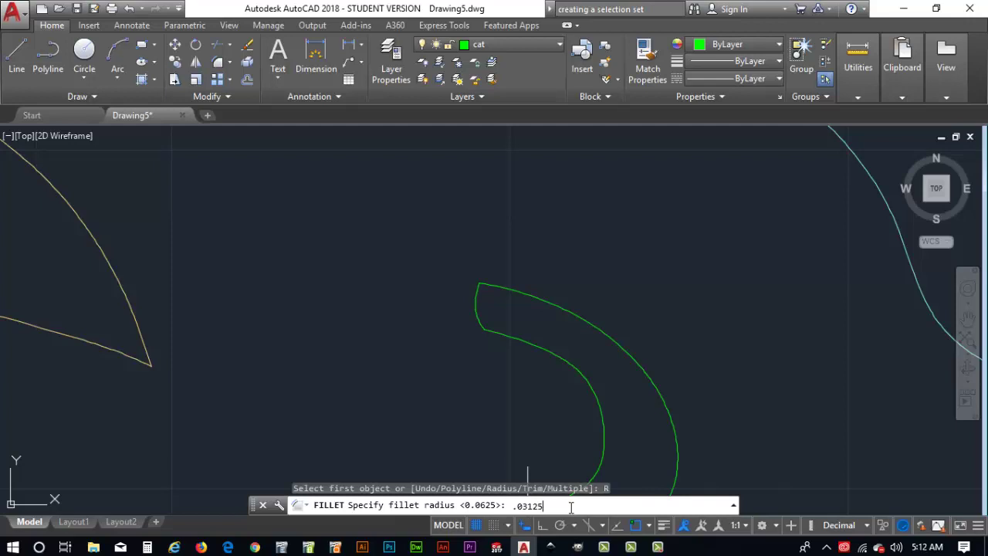
key(Return)
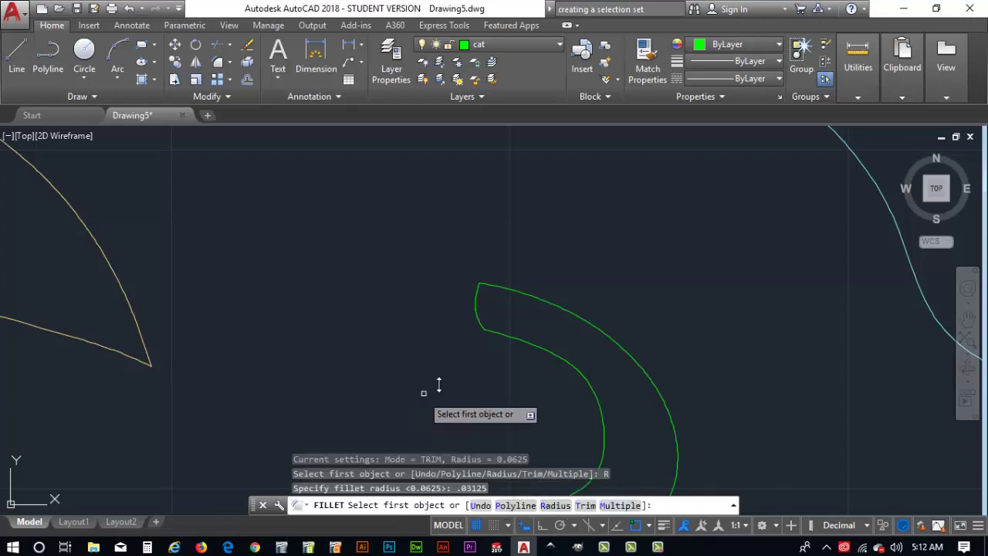
click(485, 304)
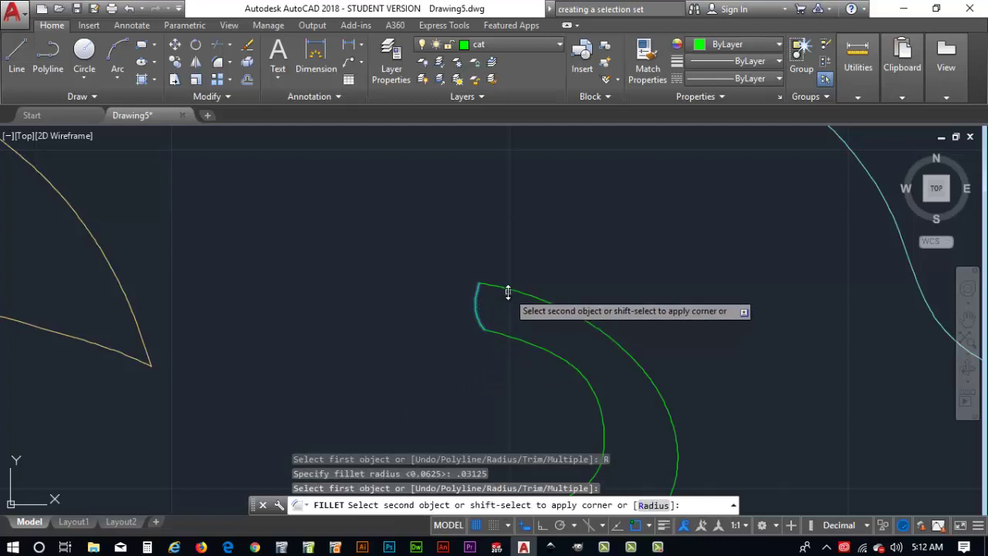
click(507, 289)
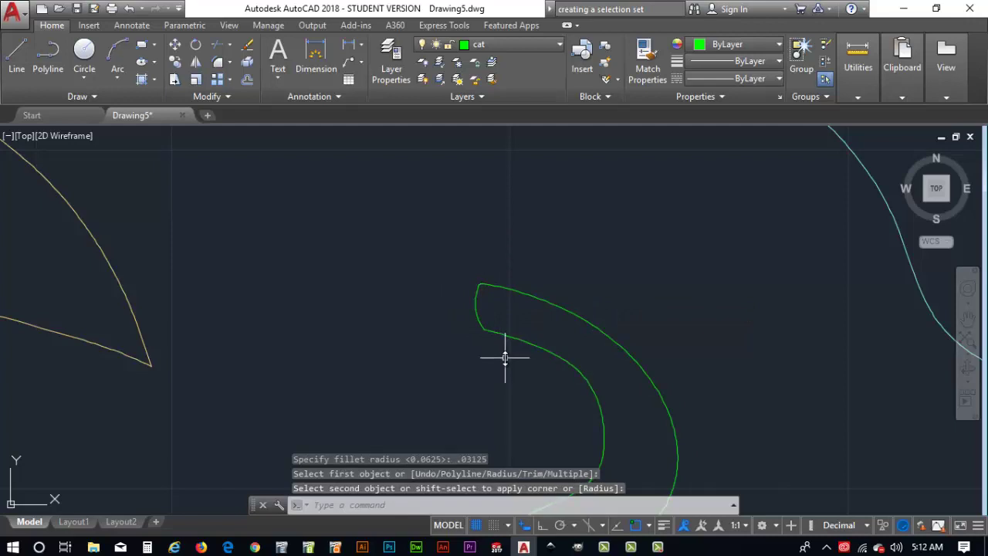
key(Escape)
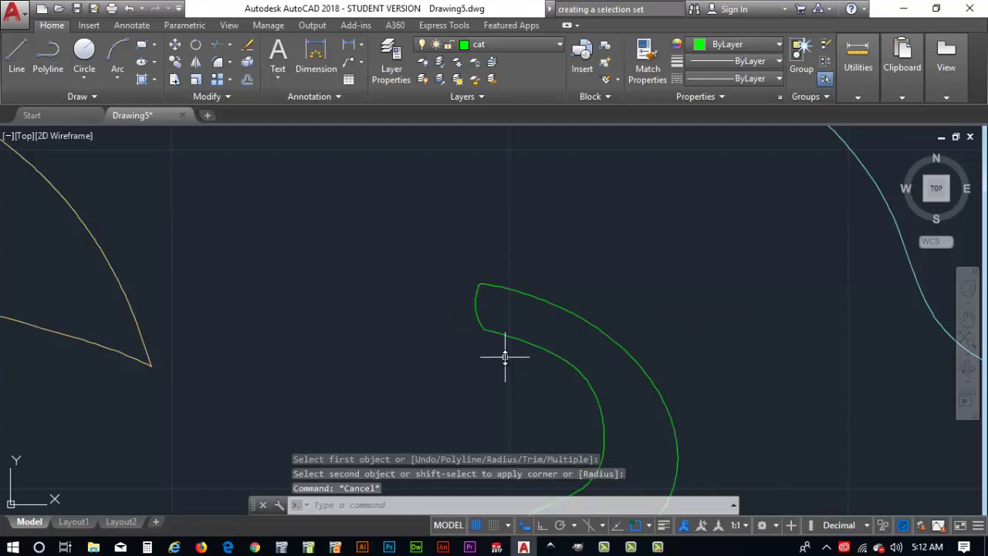
- Undo the tail tip fillet and the trims on the cat's back, neck and ear
key(ctrl+z)
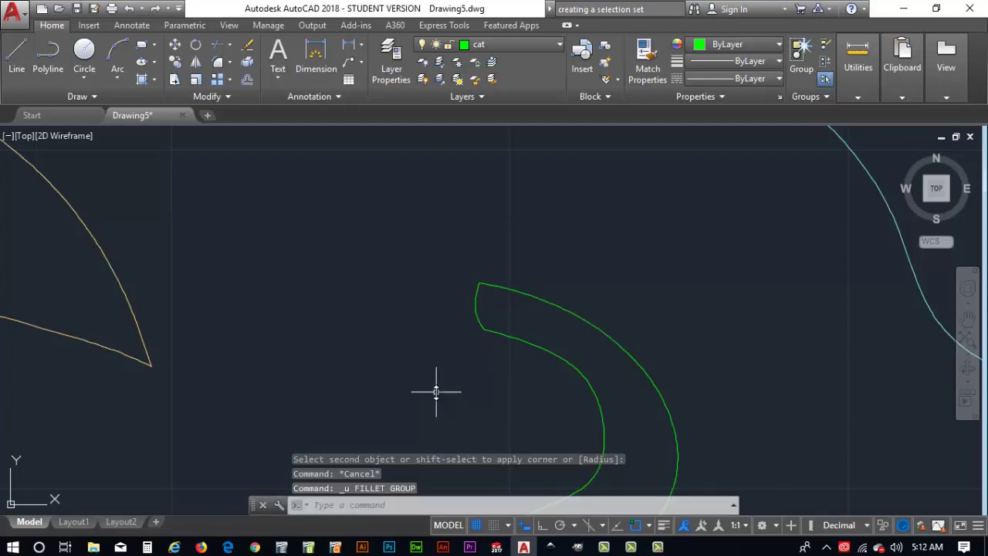
text(u)
key(Return)
text(u)
key(Return)
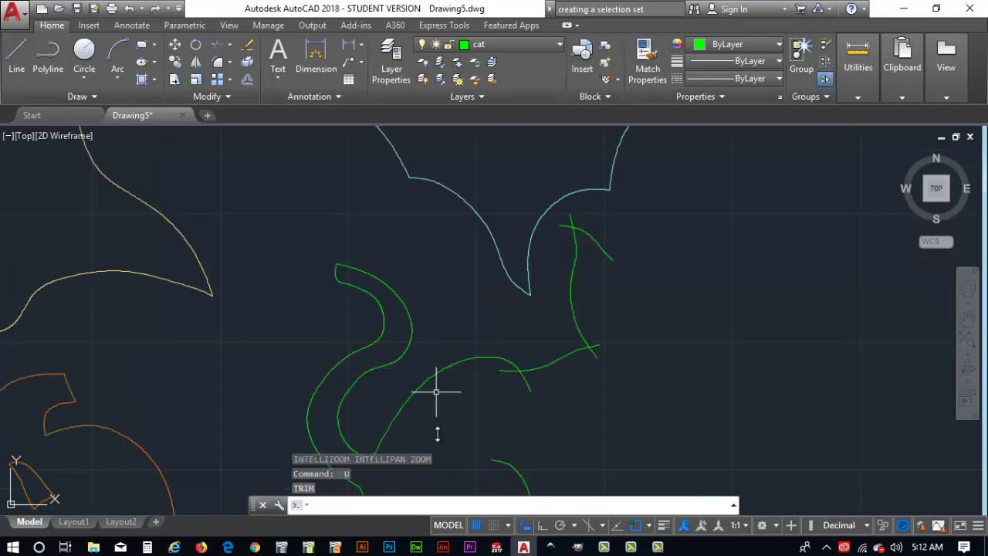
- Fillet the upper corner of the cat's tail tip, accepting the 0.0625 radius
scroll(318, 312, up, 6)
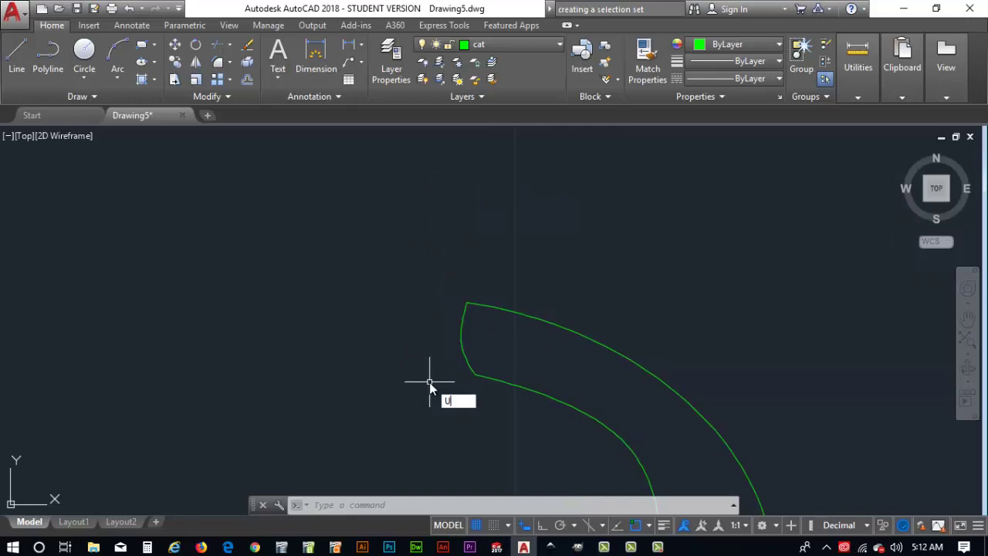
text(ILLET)
key(Return)
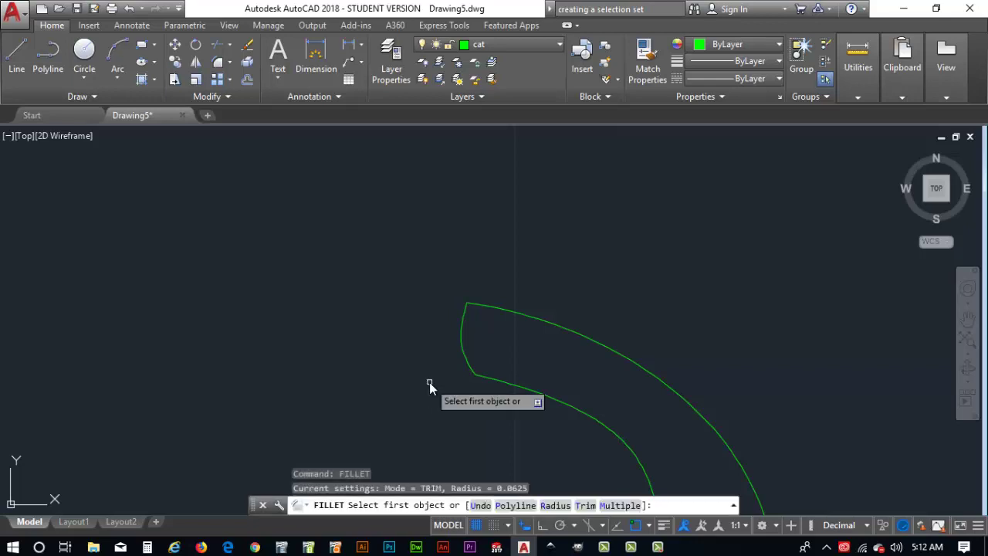
click(563, 506)
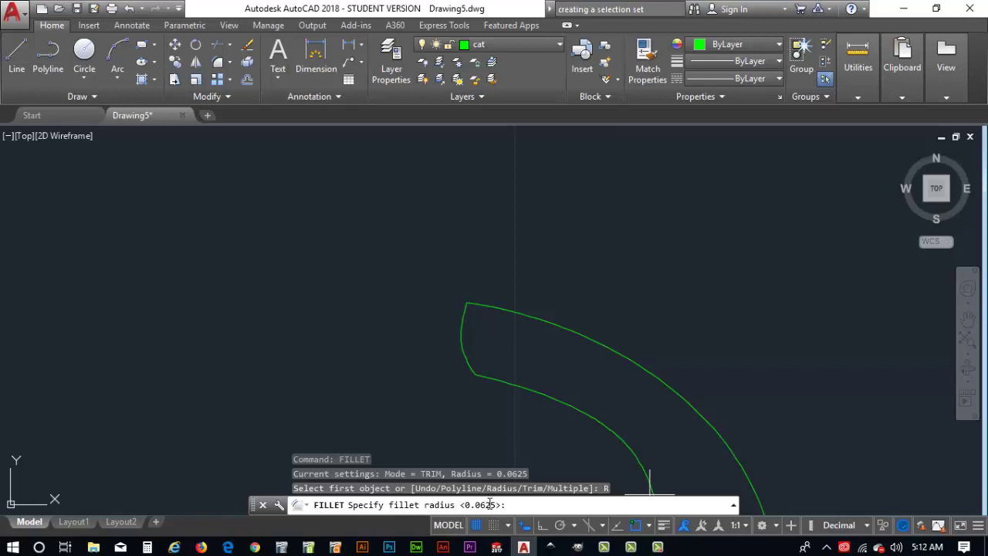
key(Return)
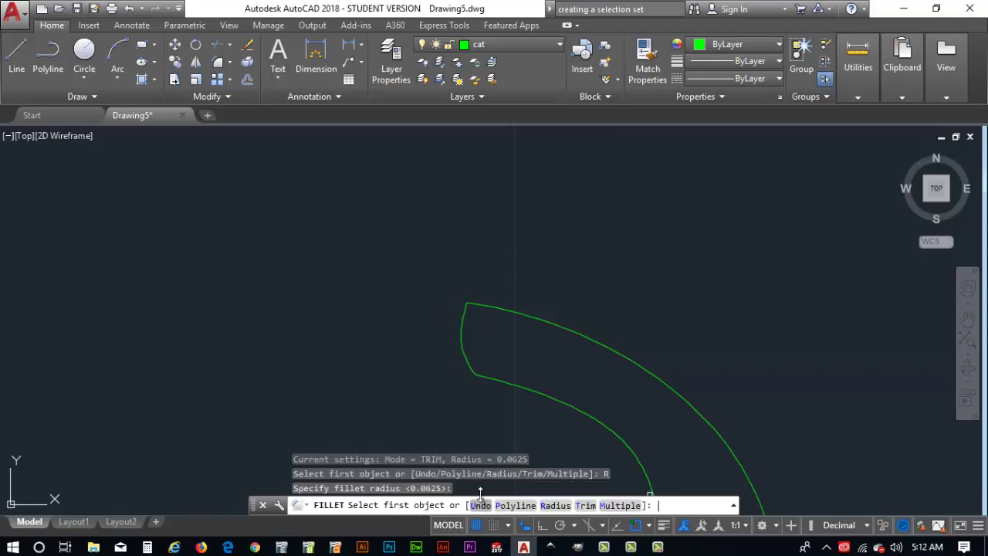
click(515, 313)
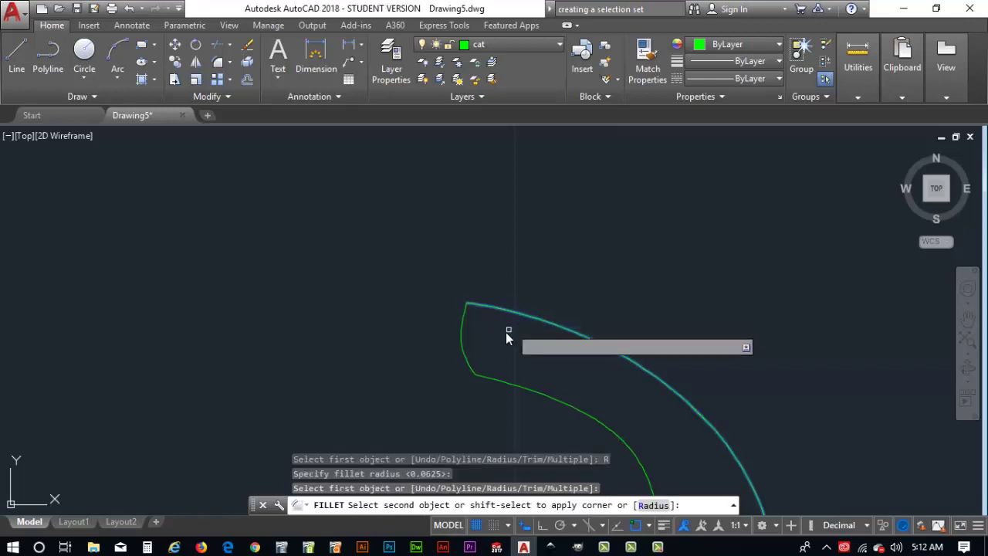
click(463, 333)
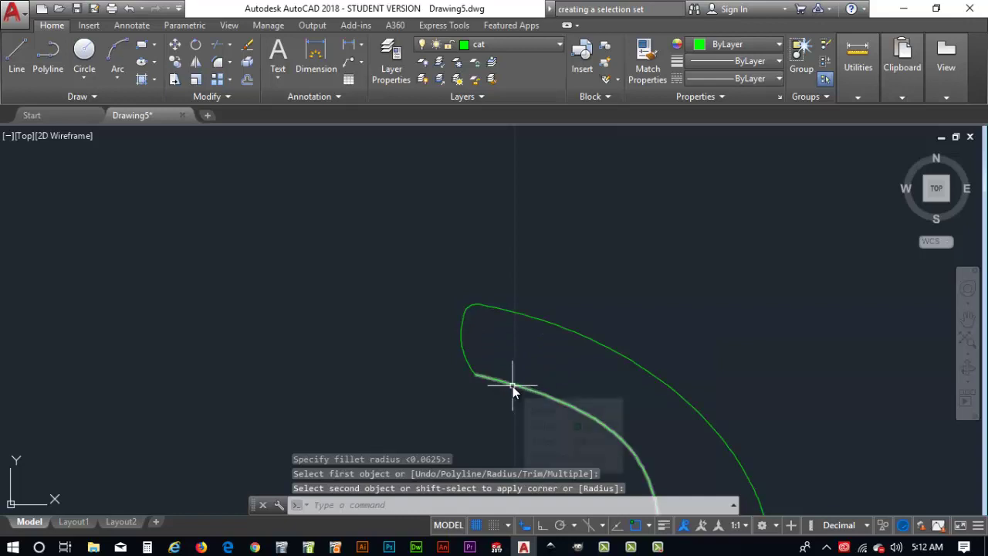
click(513, 386)
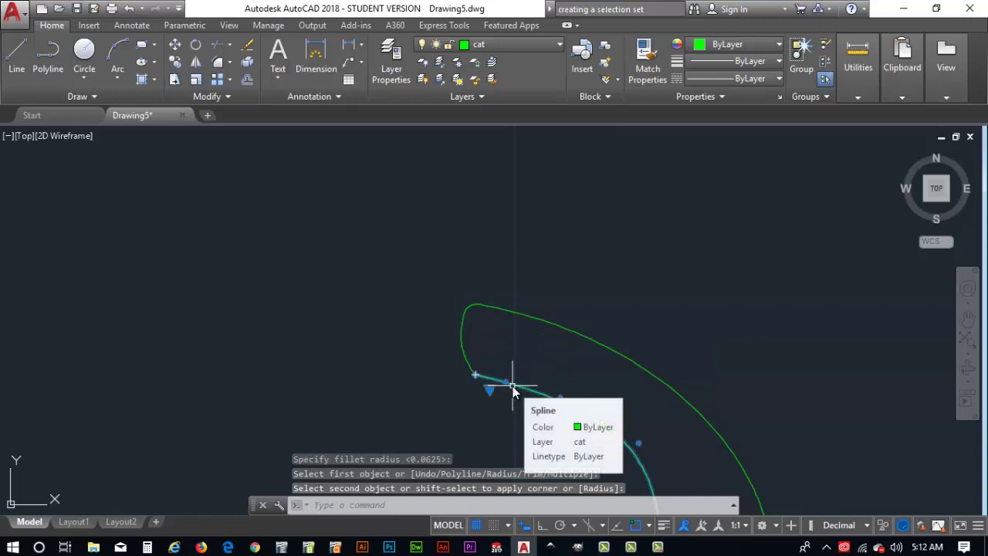
click(464, 354)
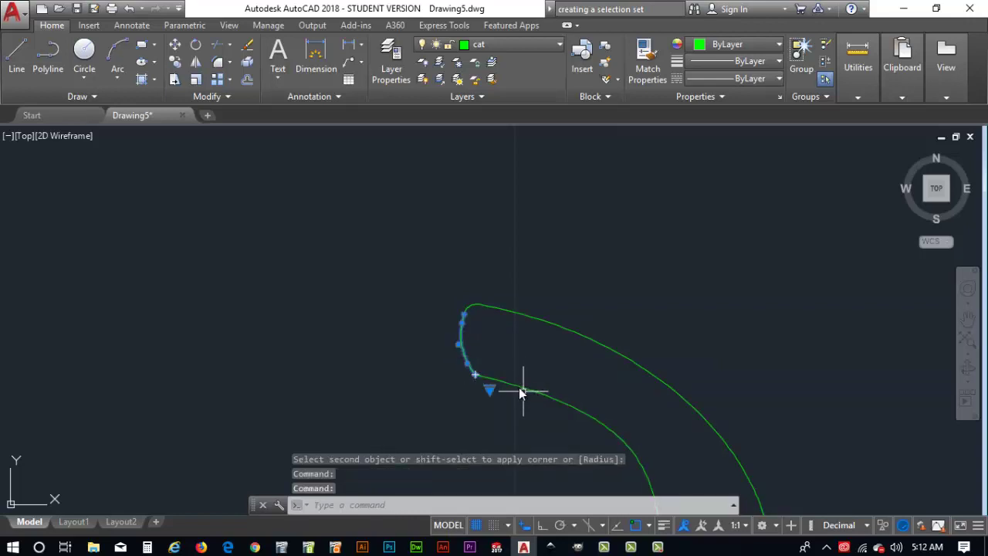
key(Return)
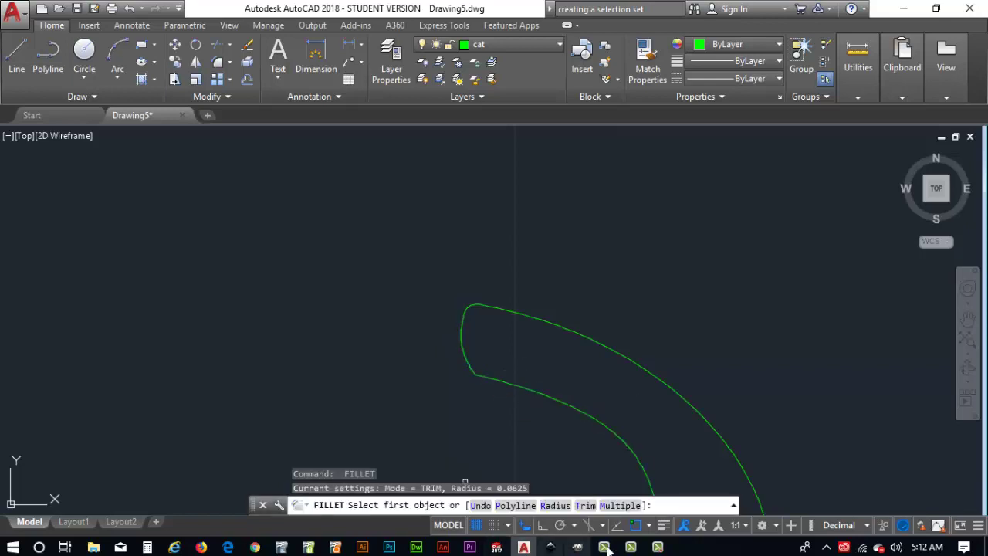
click(614, 506)
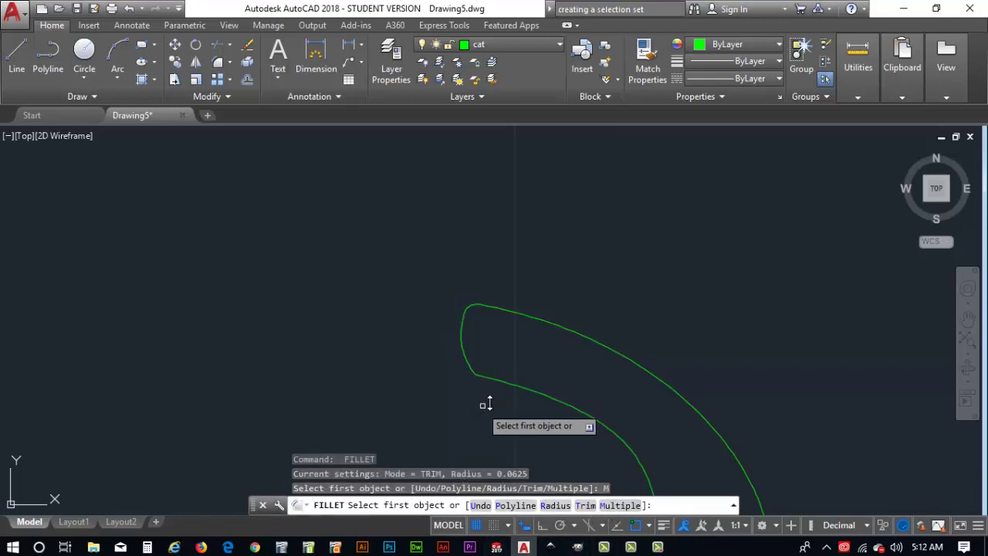
click(502, 382)
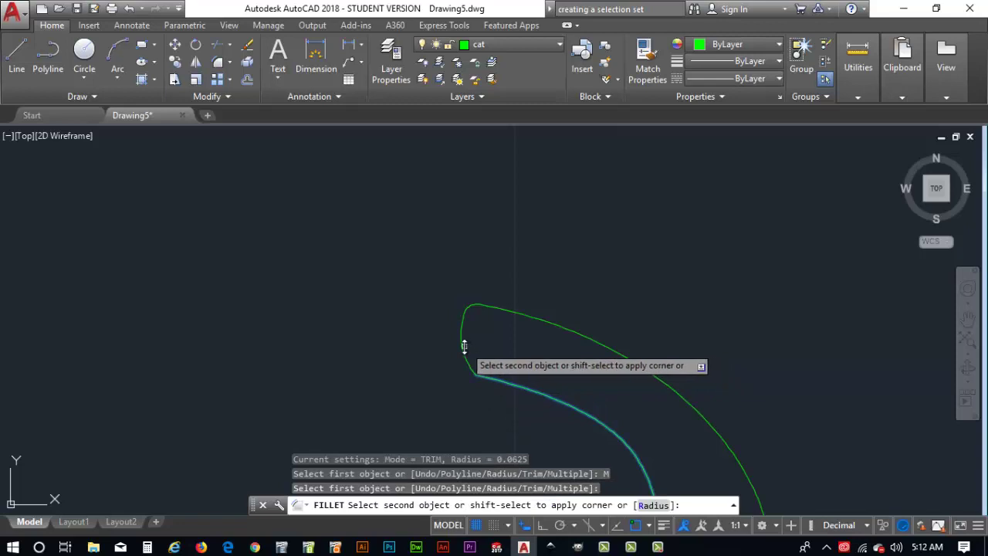
key(Escape)
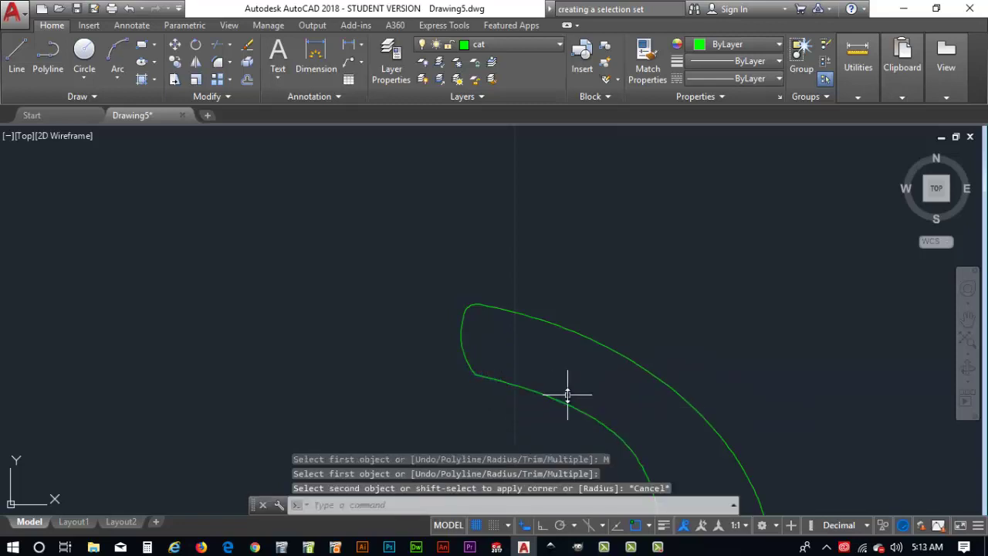
- Fillet the lower corner of the cat's tail tip with the 0.0625 radius
mouse_move(464, 355)
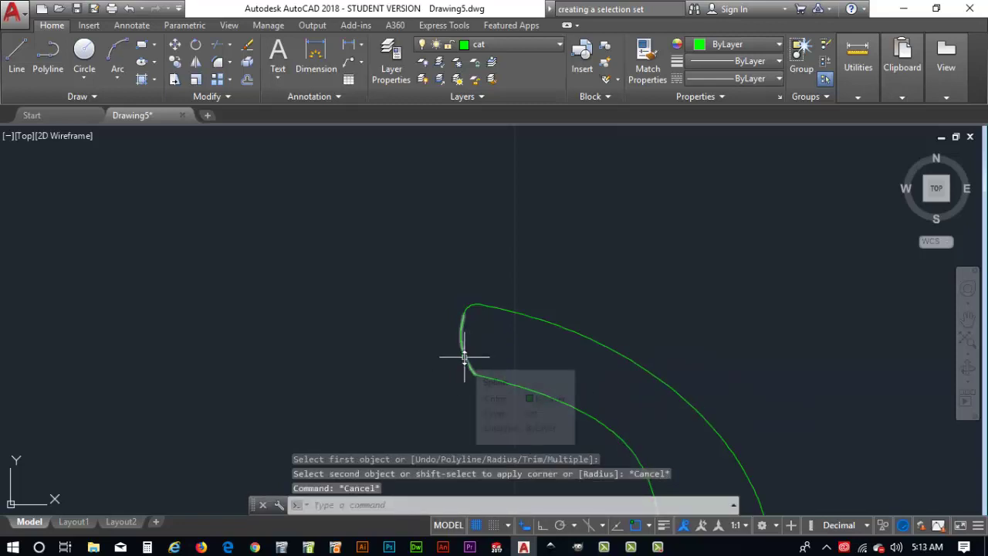
text(u)
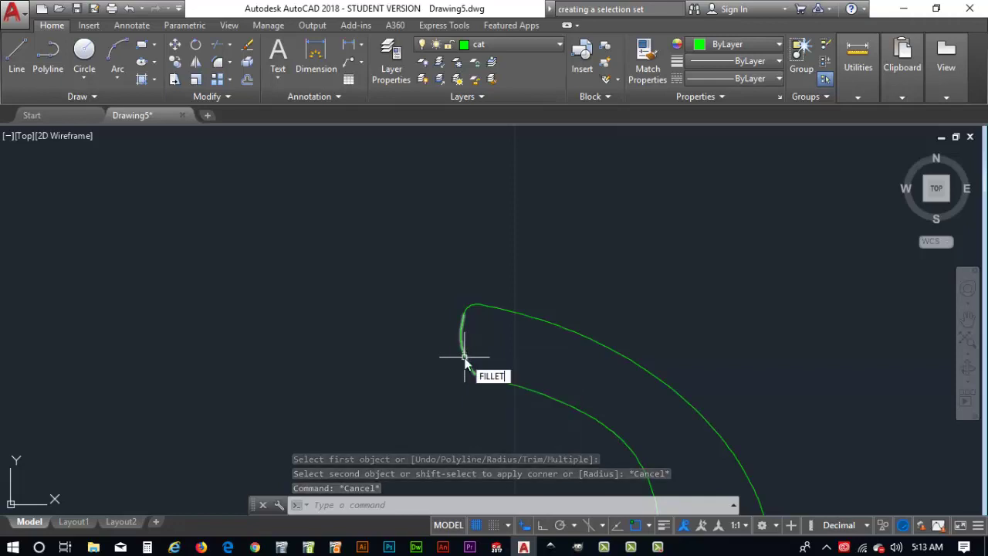
key(Return)
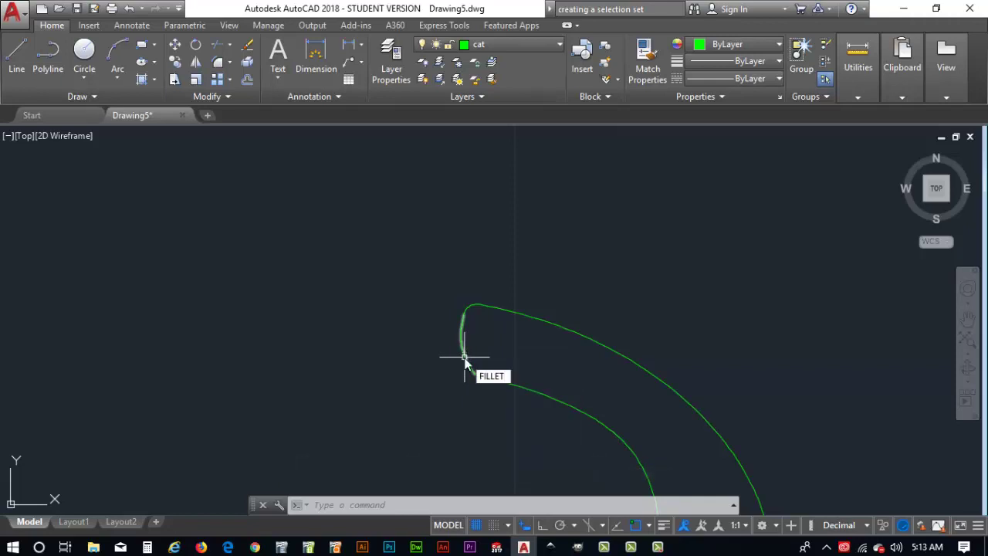
key(Return)
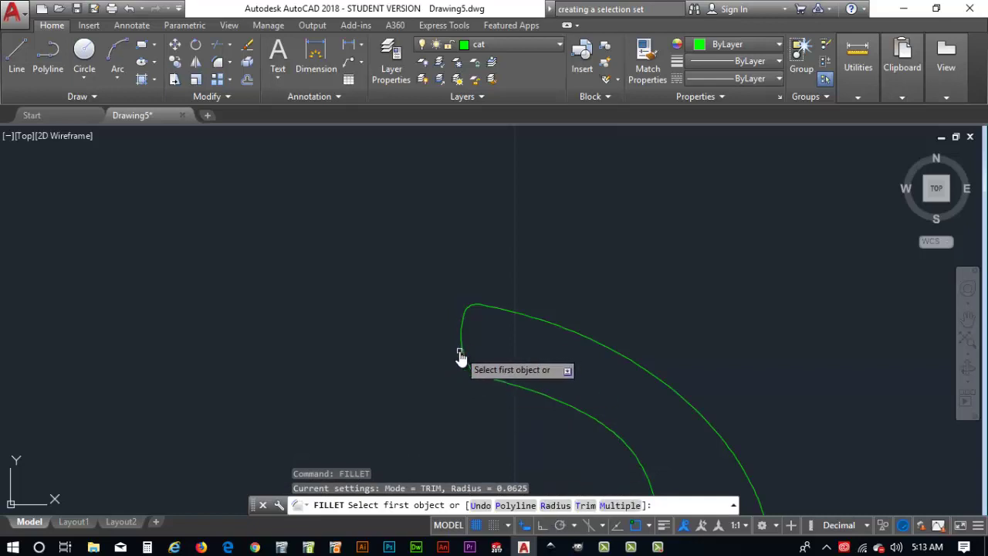
click(461, 352)
click(507, 386)
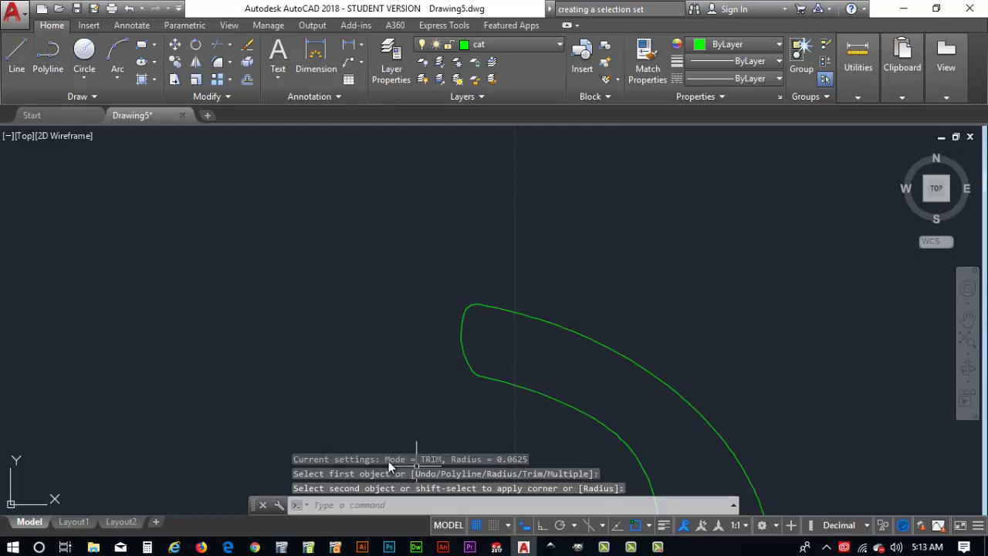
- Trim the overlapping ends of the cat's back and neck splines where they cross, using both splines as cutting edges
scroll(833, 420, down, 3)
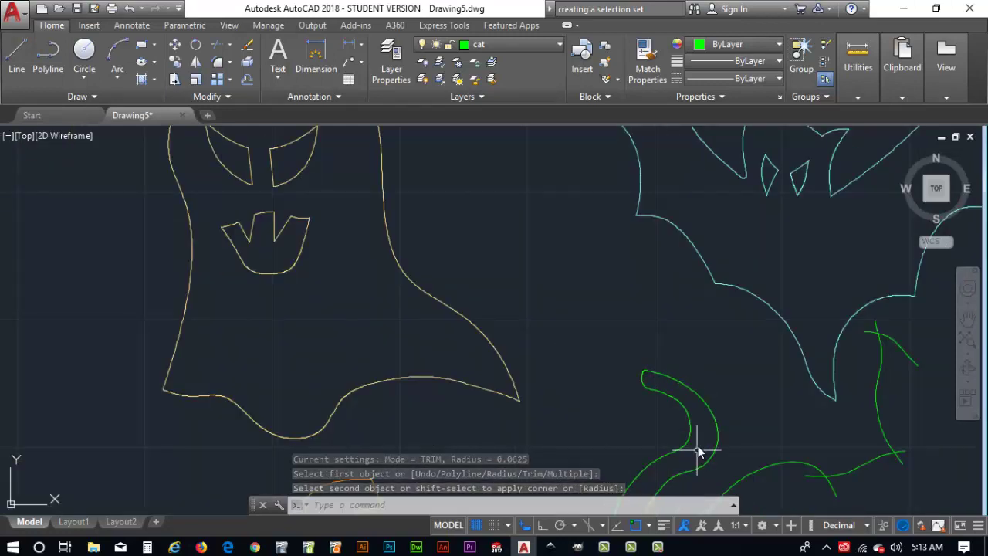
scroll(598, 357, up, 3)
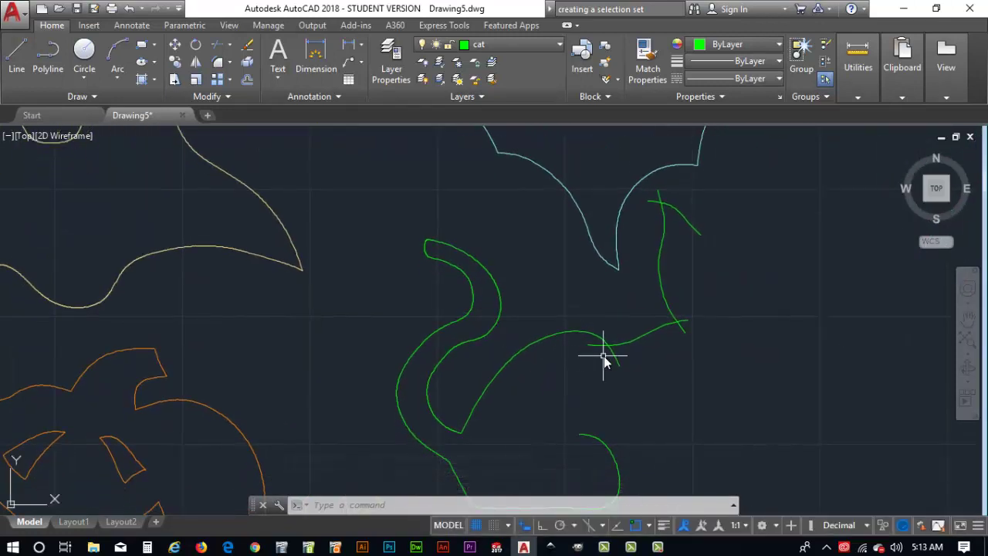
scroll(604, 356, up, 3)
click(656, 410)
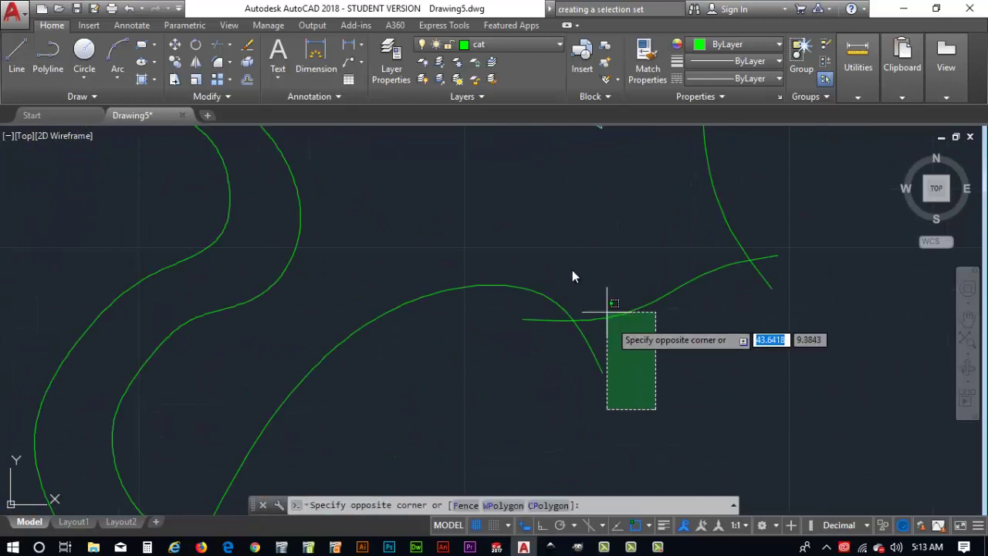
click(469, 268)
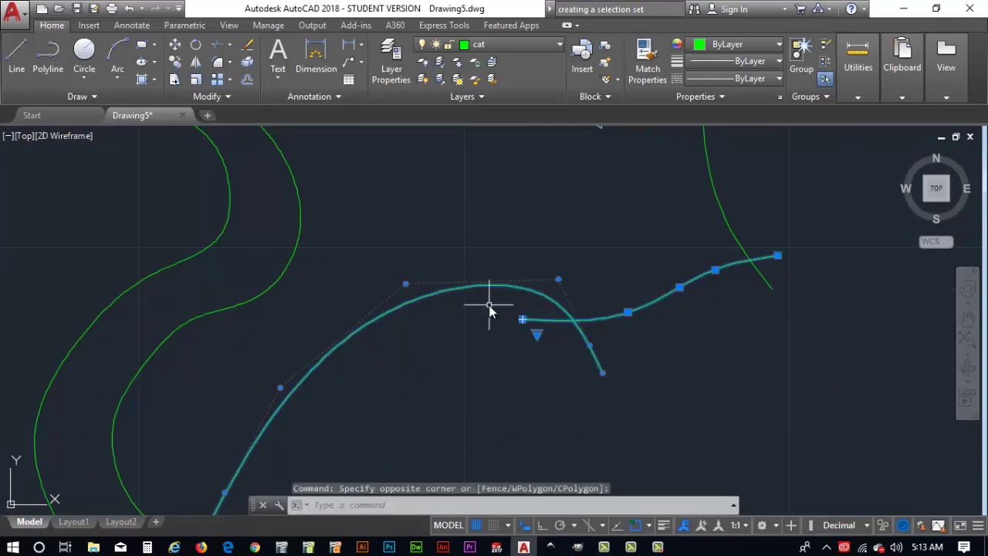
text(tr)
key(Return)
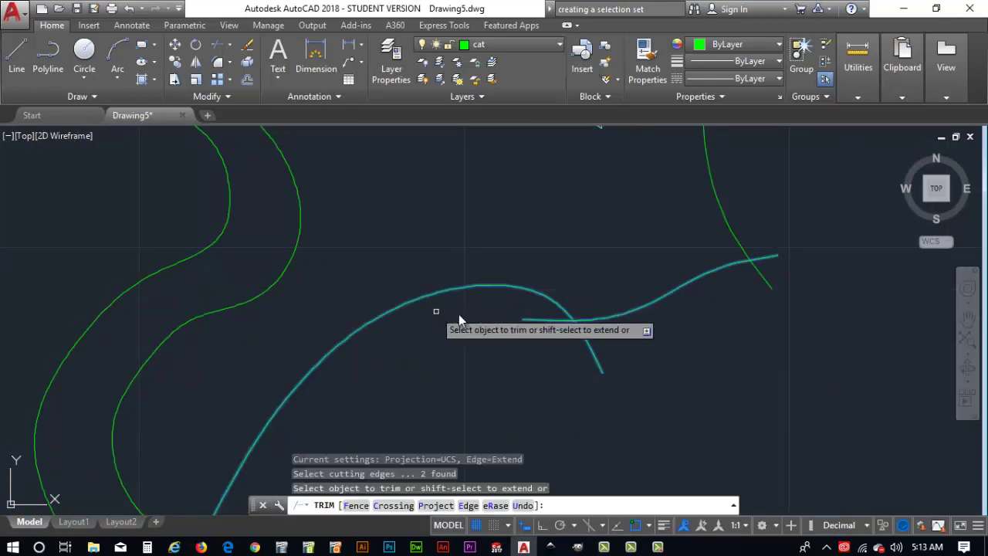
click(541, 325)
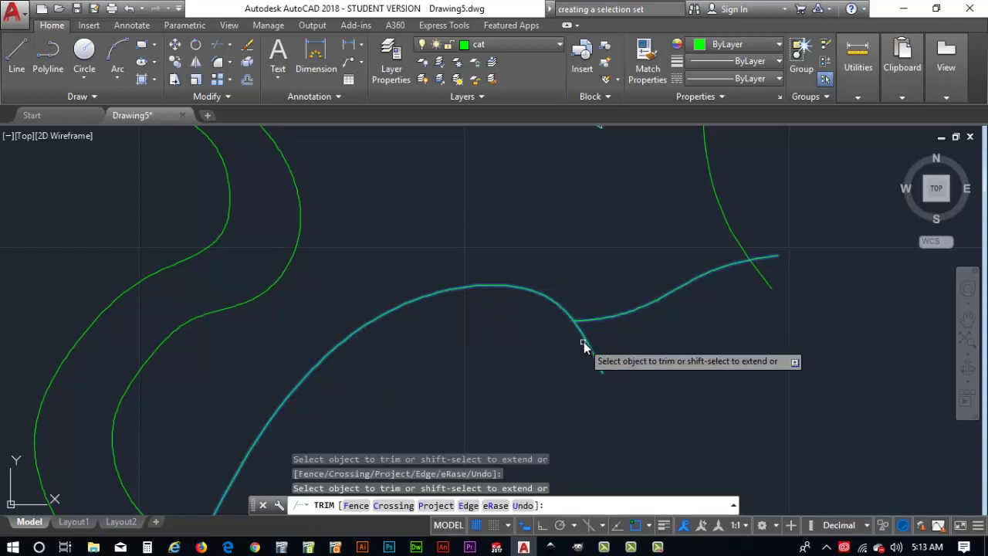
click(586, 340)
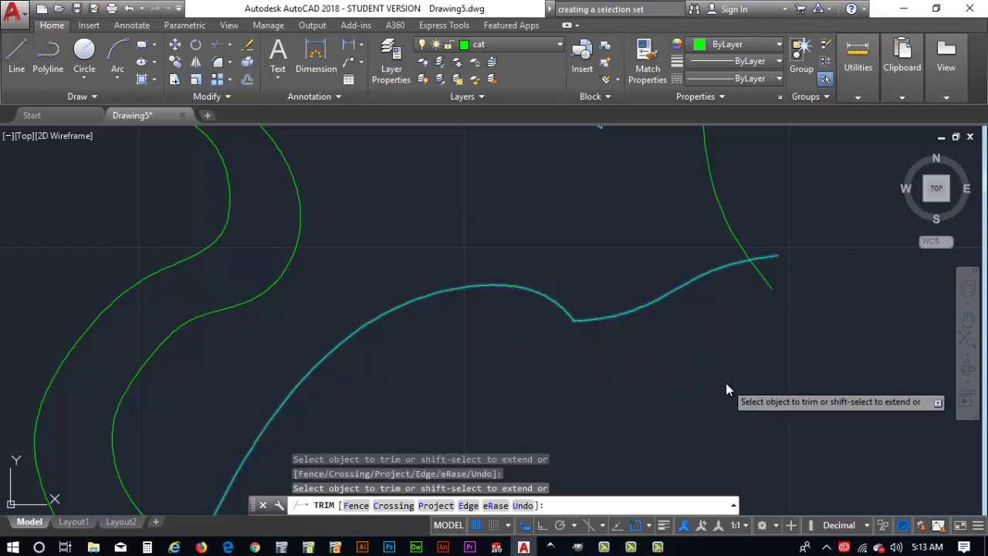
key(Escape)
click(828, 343)
key(Escape)
click(807, 351)
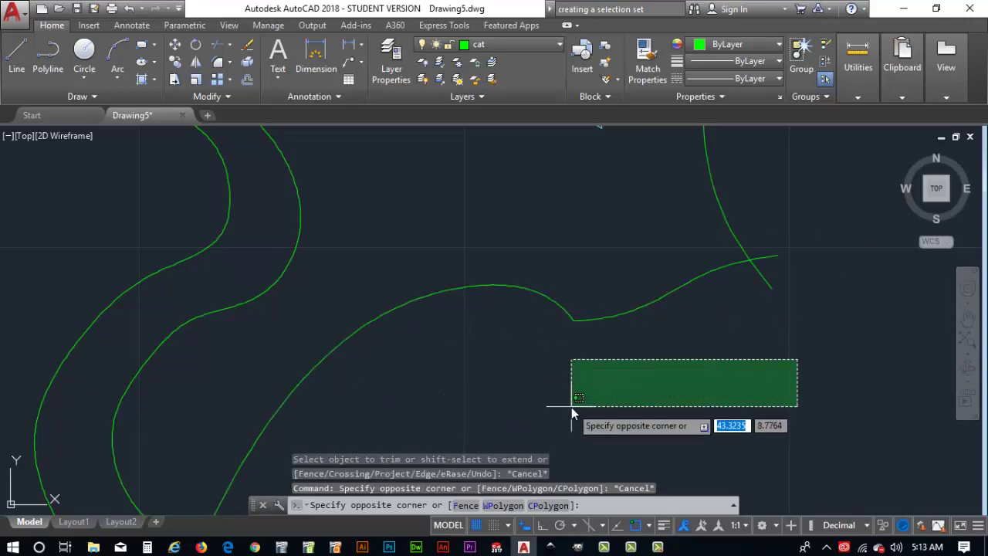
key(Escape)
- Turn on the B&w ART layer to show the reference sketch behind the traced figures
scroll(481, 363, down, 4)
mouse_move(517, 390)
middle_down()
mouse_move(527, 347)
mouse_move(556, 407)
middle_up()
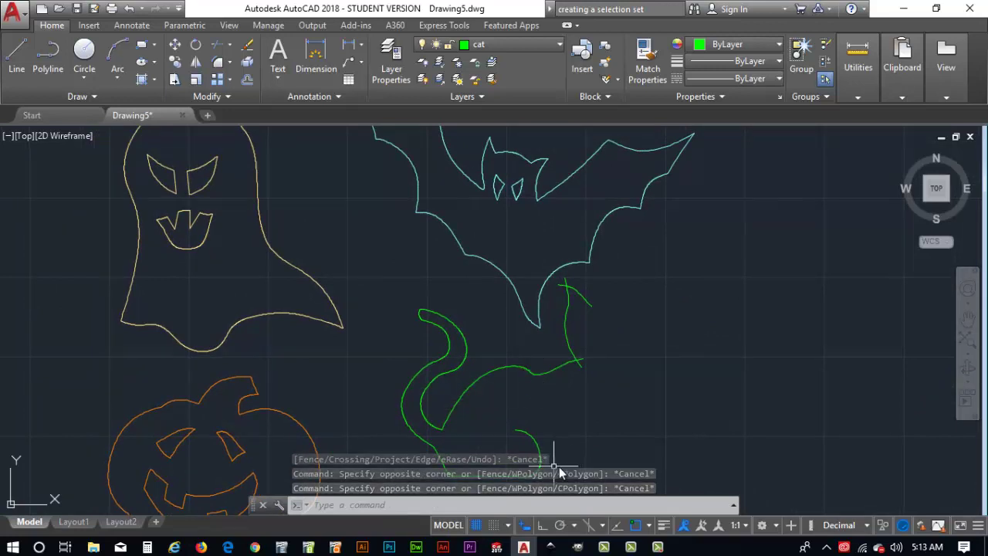
click(517, 50)
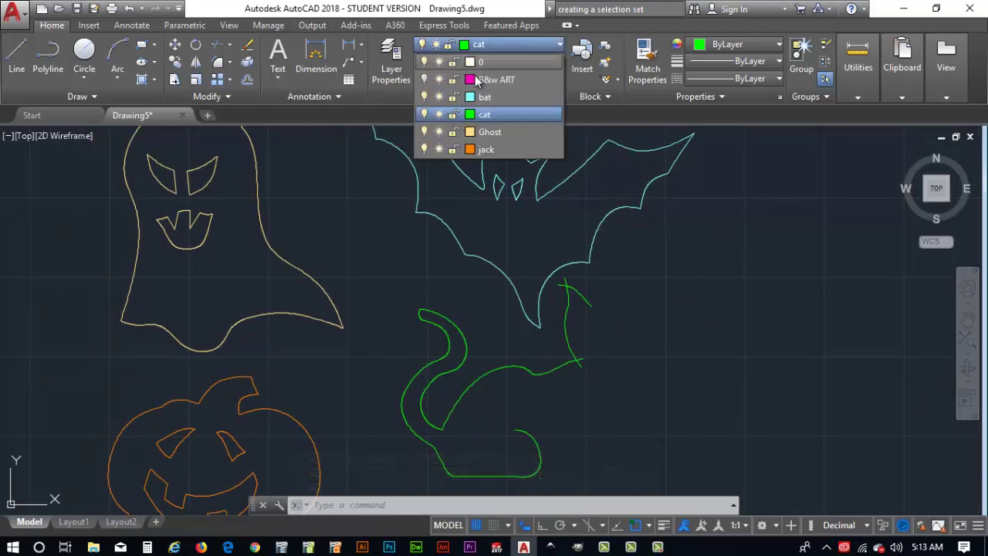
click(423, 80)
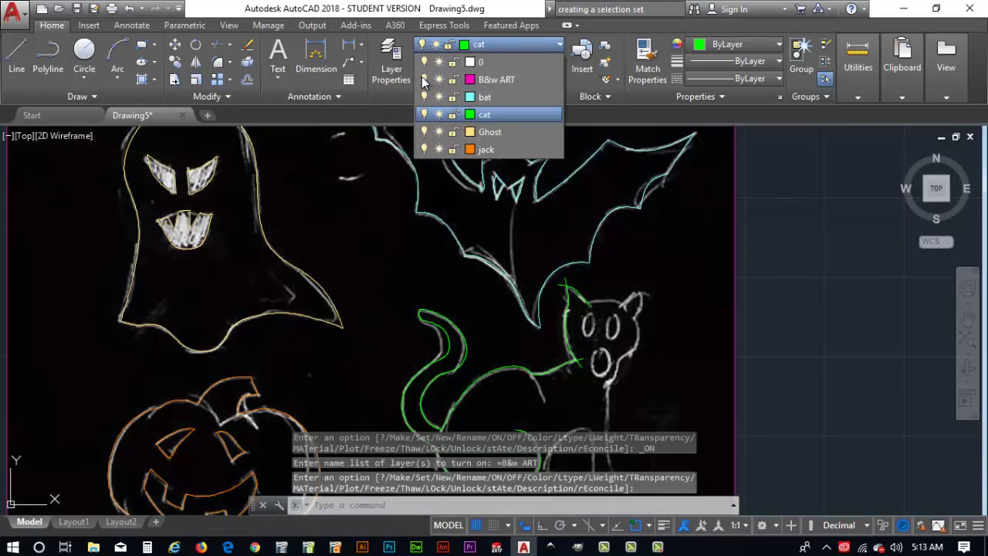
- Stretch the two upper control vertices of the cat's back spline down onto the sketched back line
scroll(501, 390, up, 5)
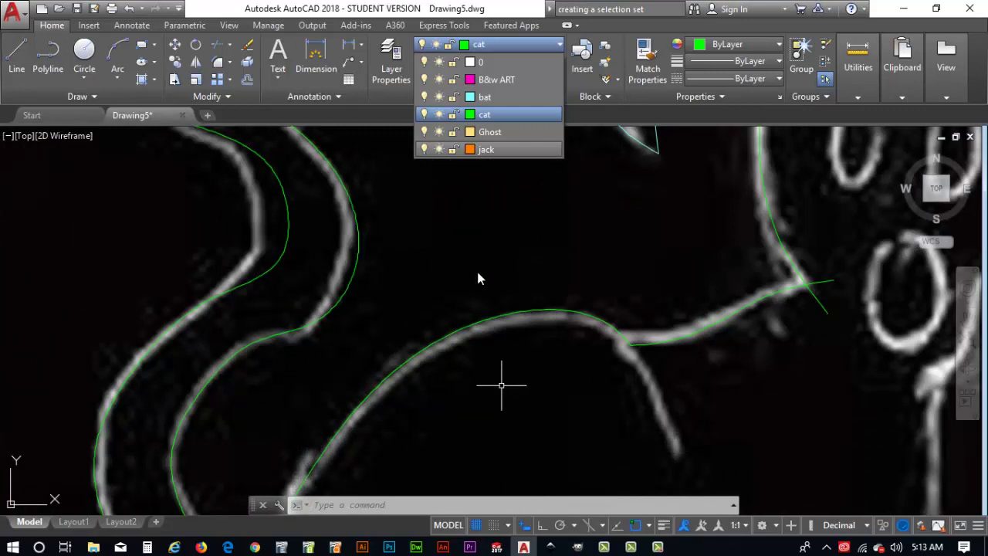
click(495, 319)
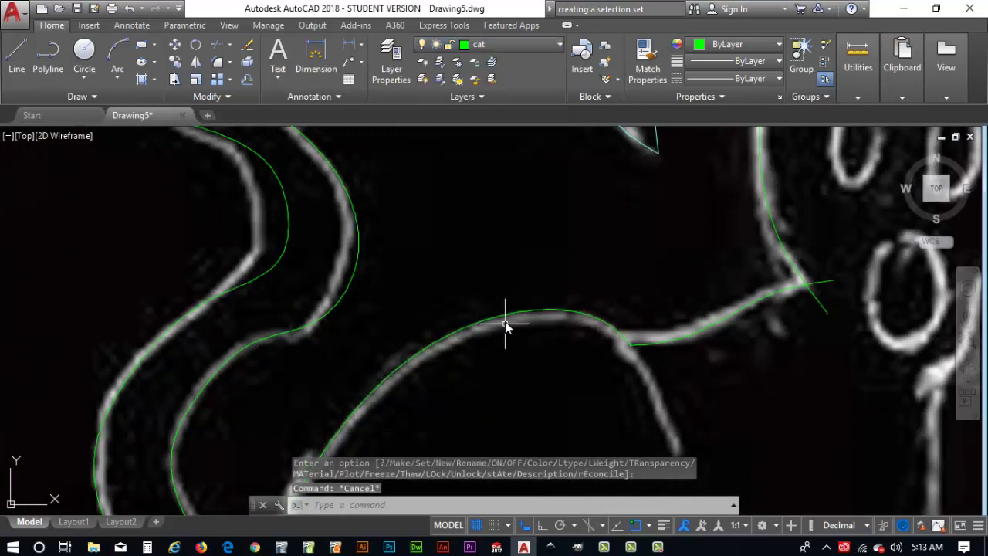
click(505, 323)
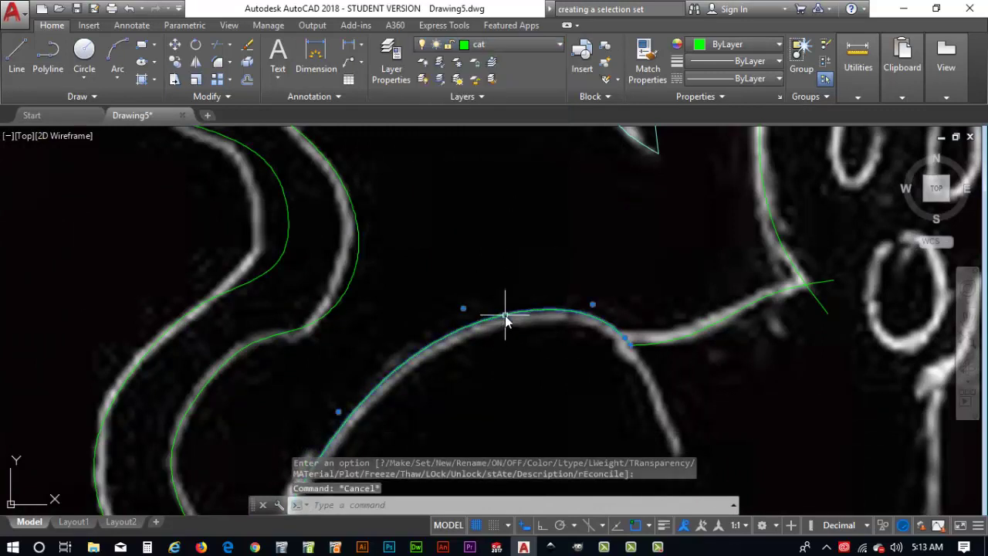
click(463, 309)
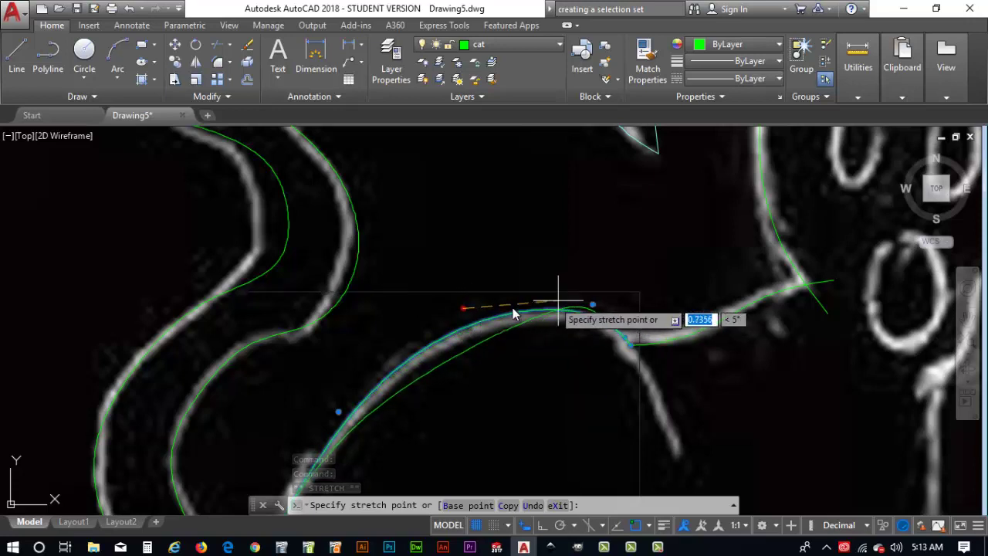
click(459, 320)
mouse_move(459, 322)
click(593, 307)
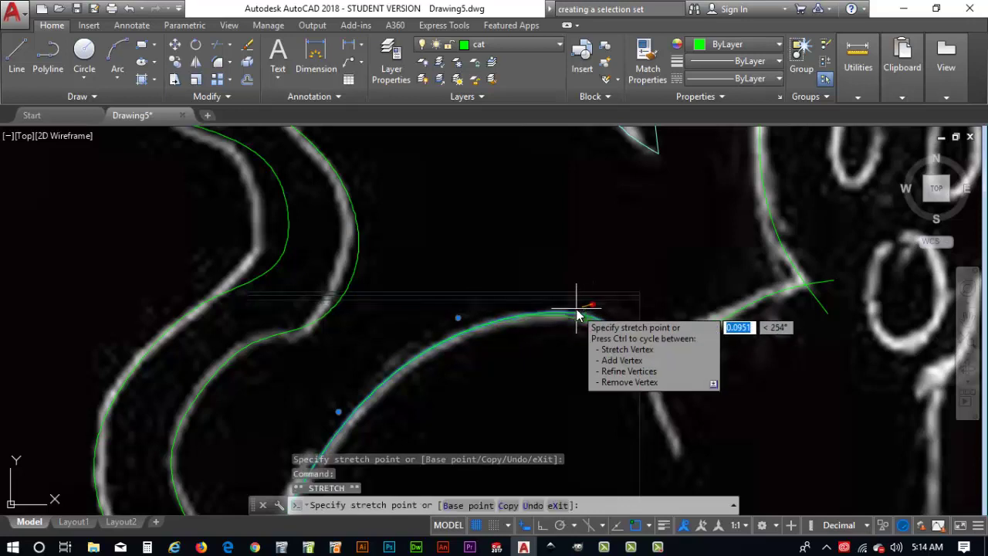
click(578, 315)
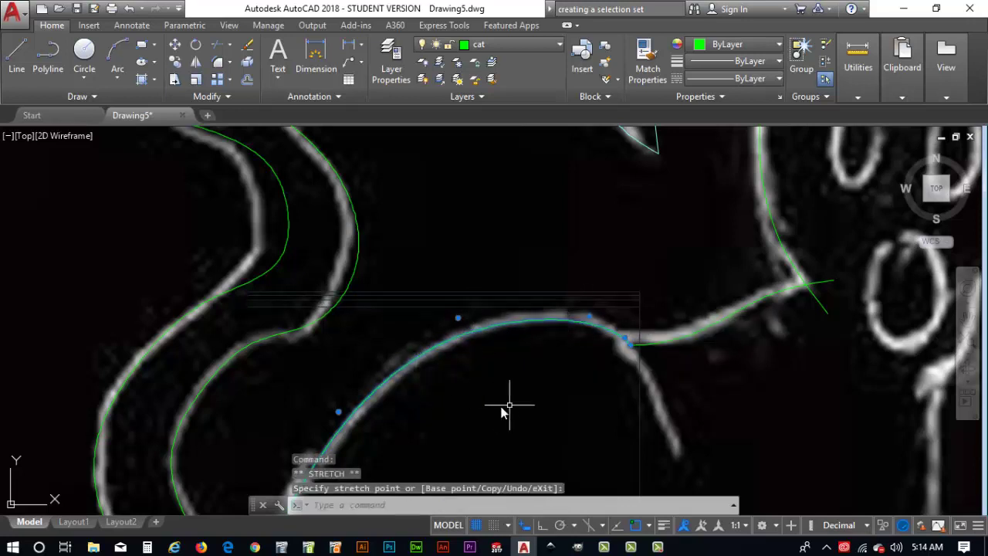
- Stretch the control vertex on the rear slope of the cat's back spline inward onto the sketch and deselect the spline
scroll(427, 424, up, 2)
scroll(402, 420, down, 2)
mouse_move(399, 420)
middle_down()
mouse_move(455, 331)
mouse_move(500, 305)
middle_up()
click(429, 292)
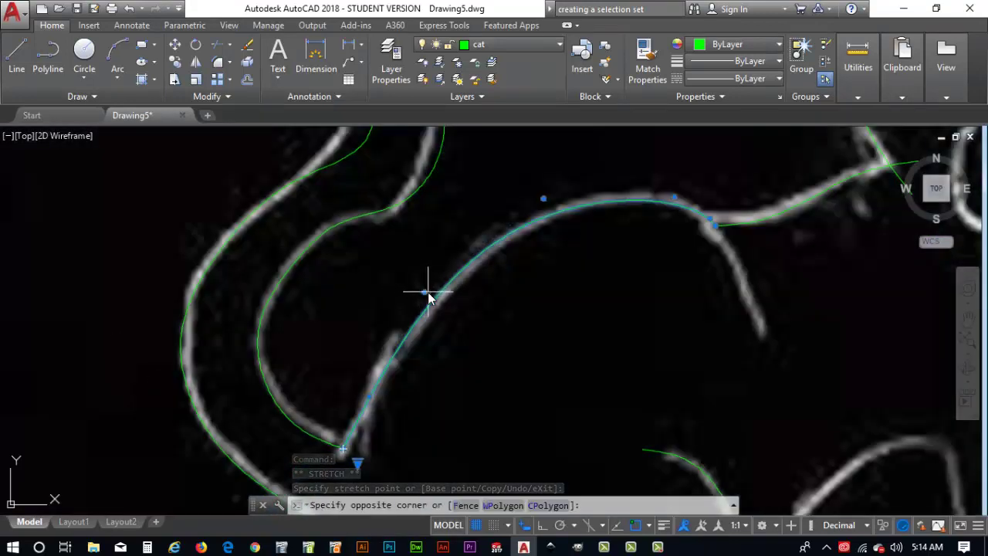
key(Escape)
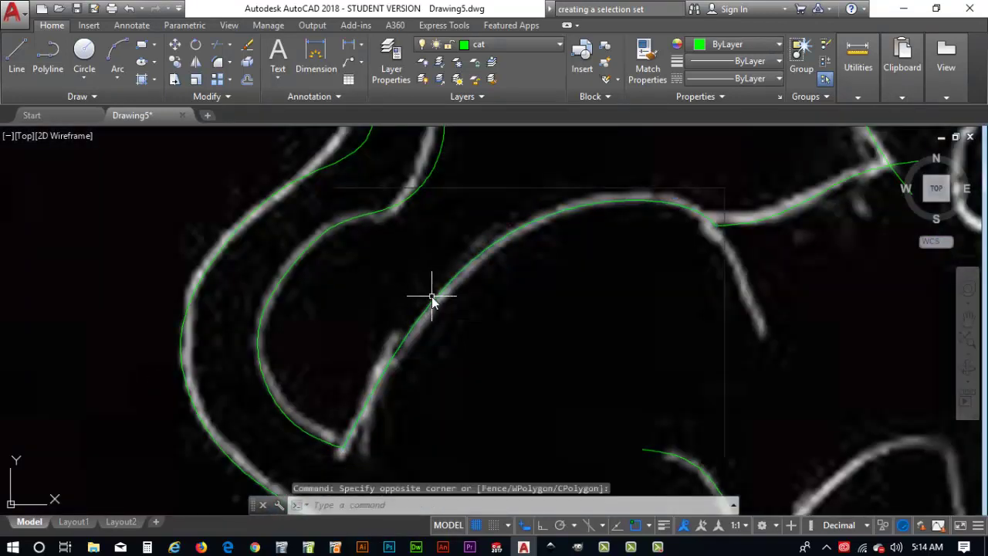
click(423, 295)
click(424, 294)
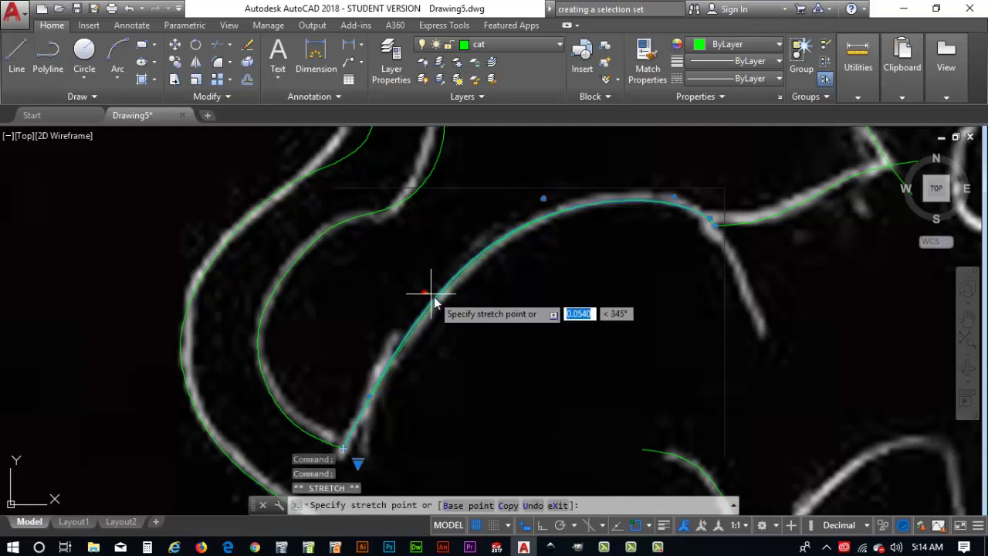
click(430, 294)
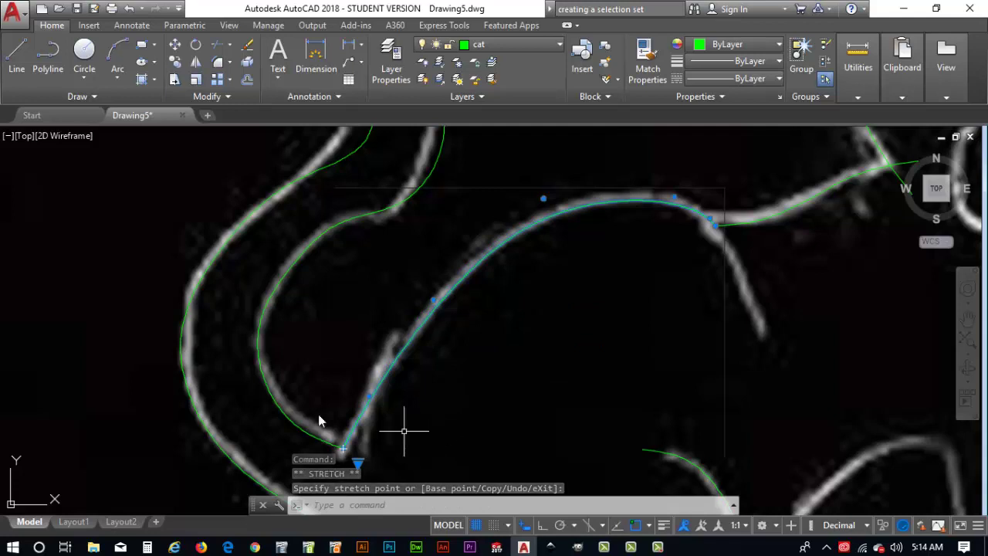
key(Escape)
key(Escape)
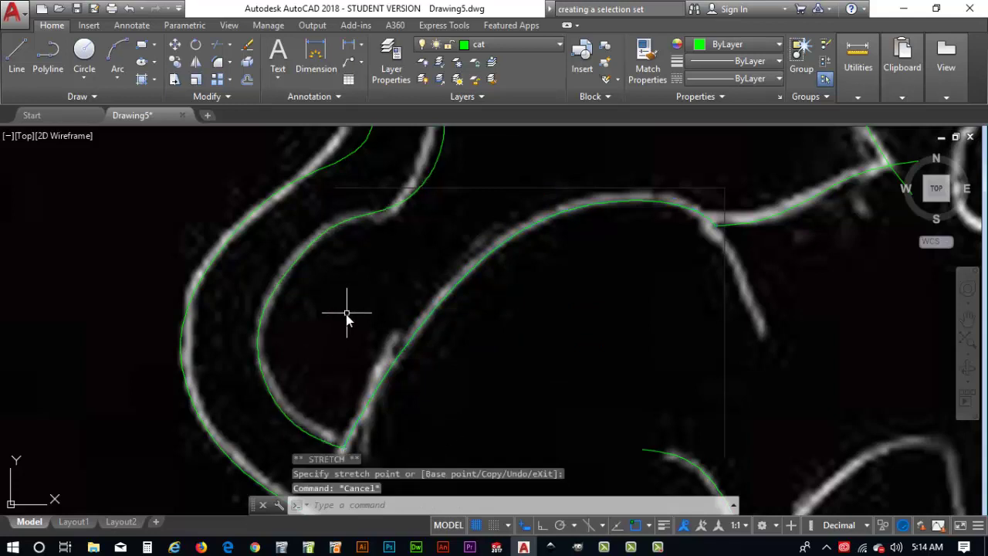
- Stretch the control vertex on the lower curve of the cat's inner tail spline inward onto the sketched line
click(264, 378)
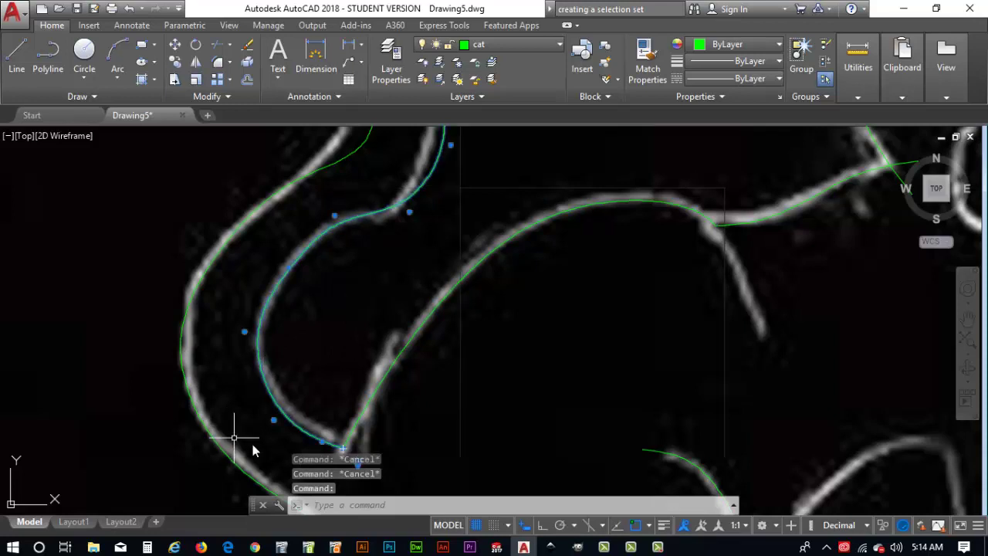
click(274, 420)
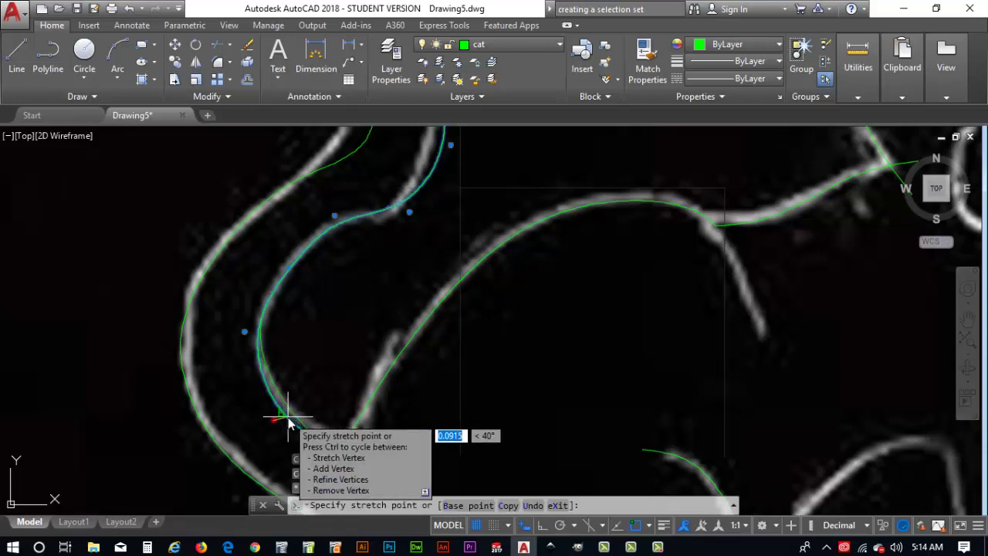
click(283, 425)
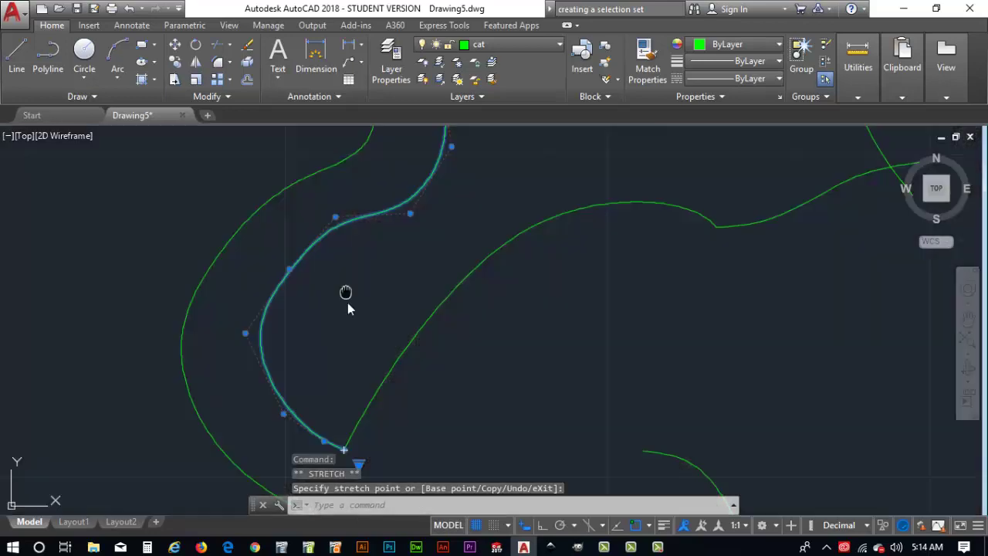
- Stretch the three control vertices around the upper bend of the inner tail spline inward toward the sketch and deselect the spline
mouse_move(348, 303)
middle_down()
mouse_move(353, 414)
mouse_move(366, 458)
middle_up()
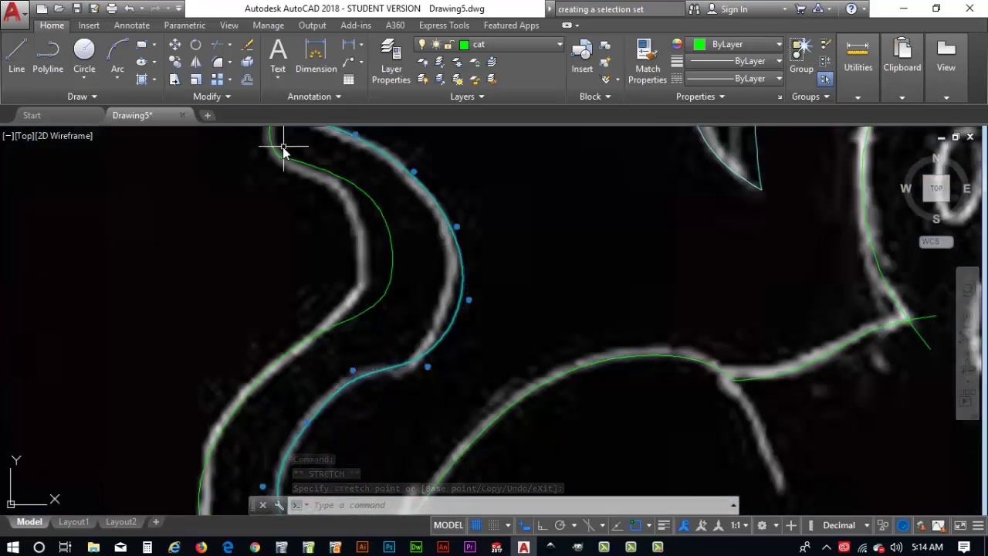
click(392, 274)
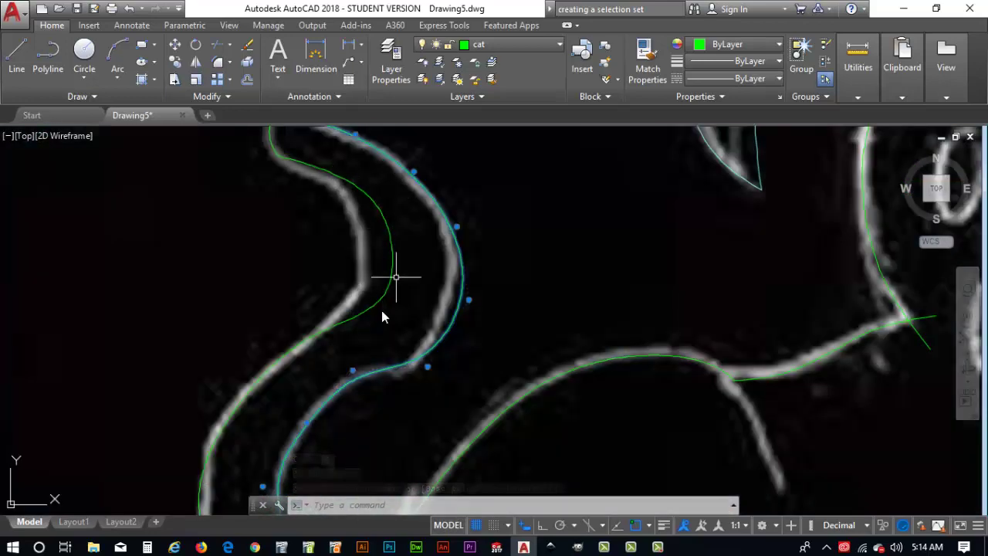
click(466, 300)
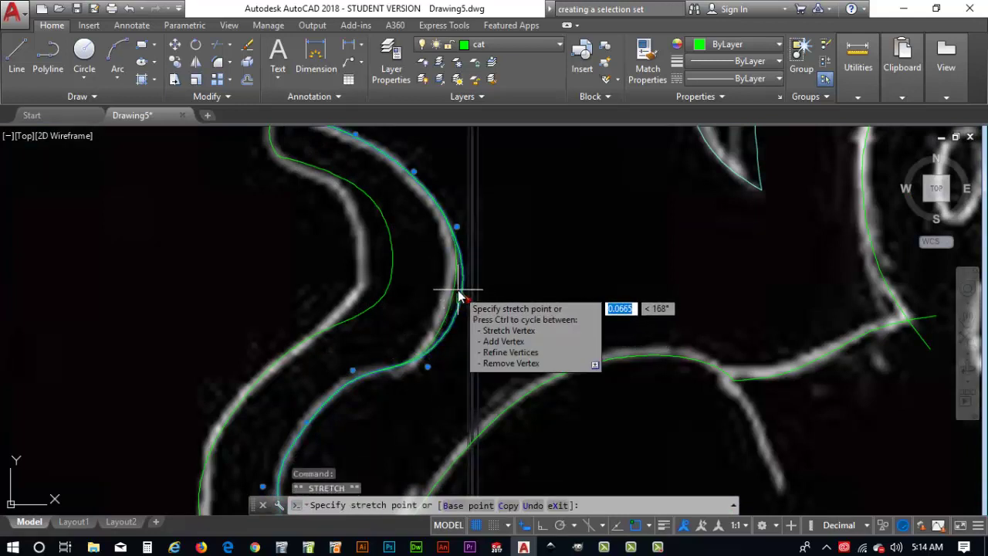
click(460, 298)
click(428, 368)
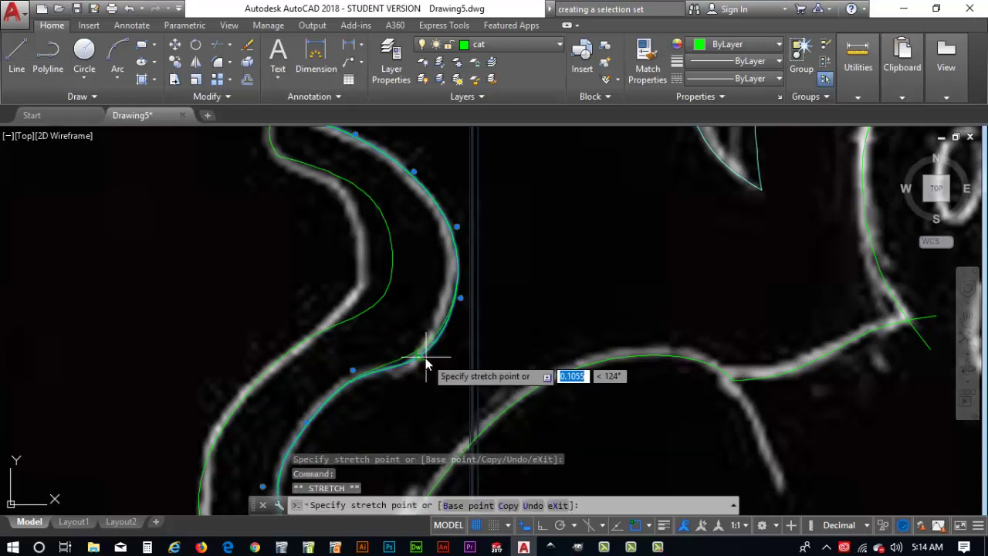
click(419, 355)
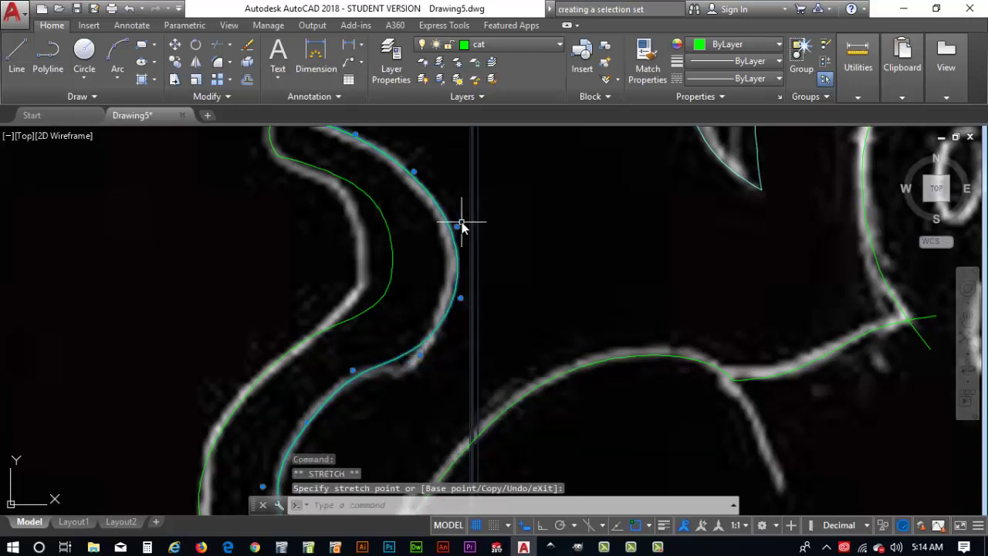
click(457, 228)
click(452, 228)
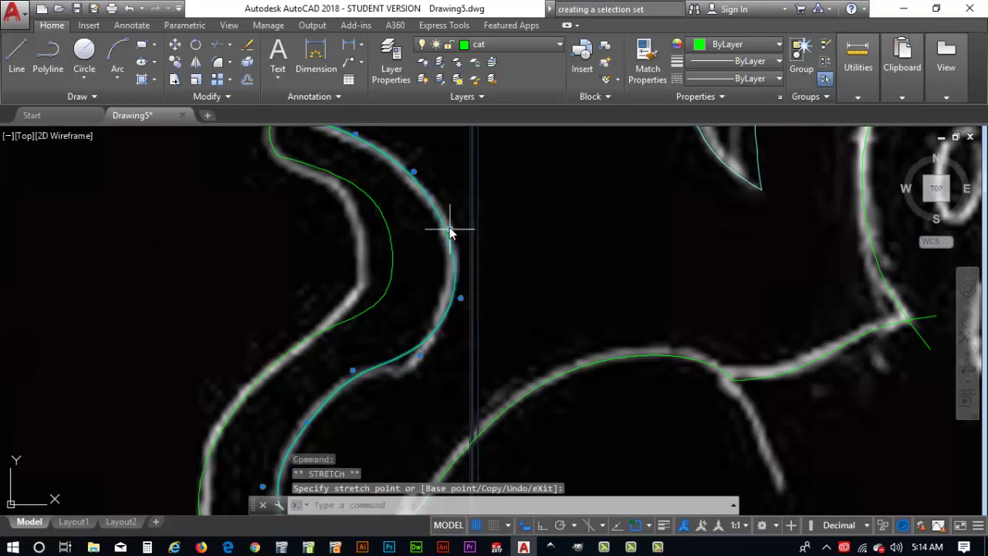
scroll(390, 258, down, 2)
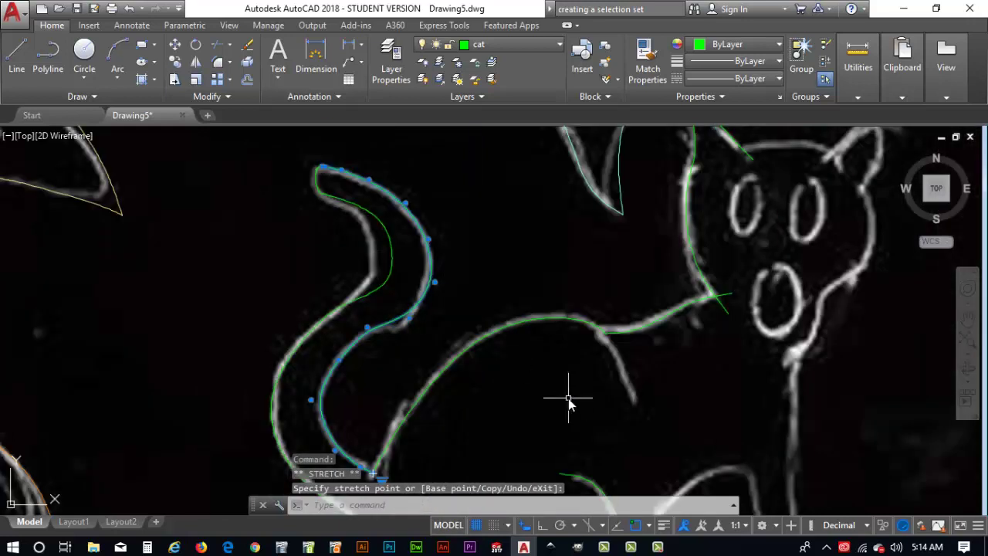
scroll(466, 403, down, 1)
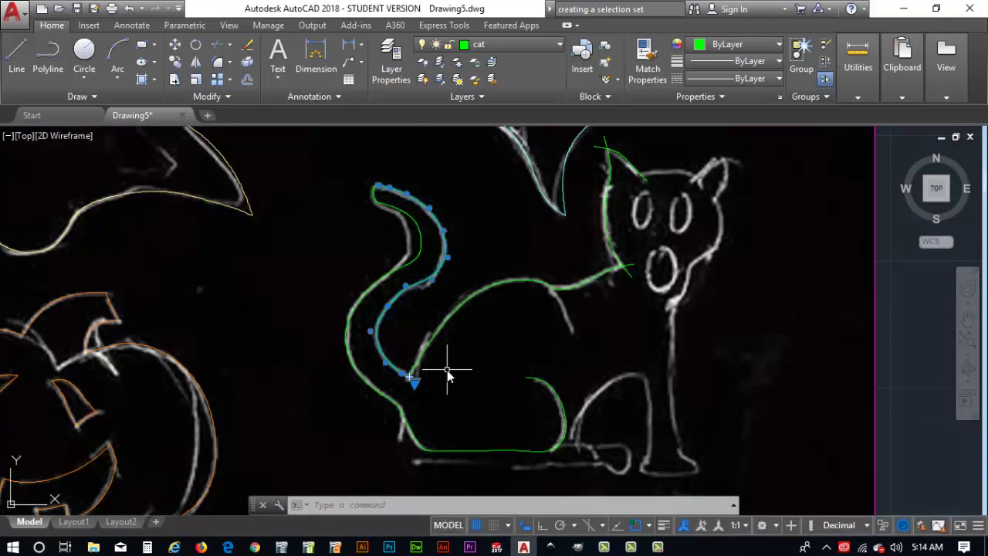
scroll(447, 370, up, 3)
middle_drag(432, 388, 492, 387)
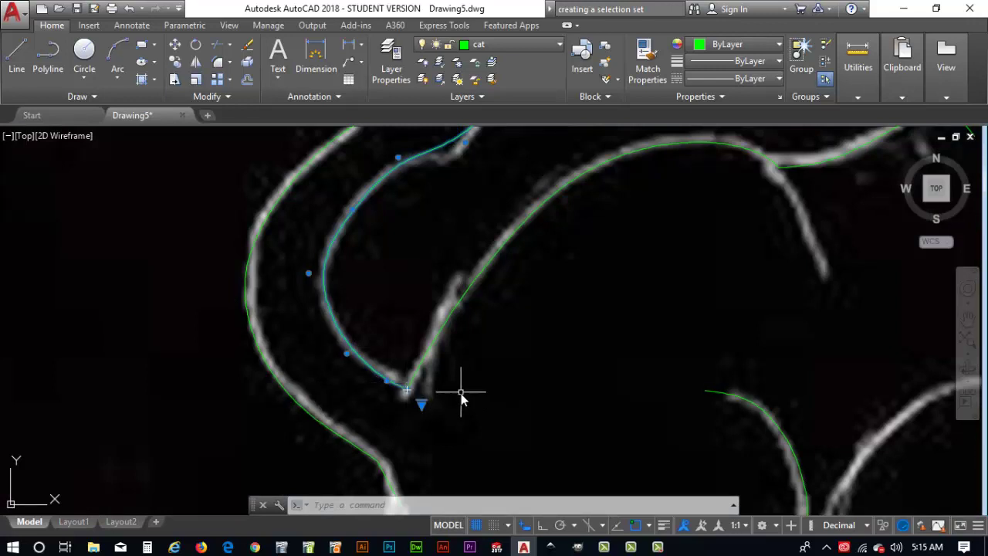
key(Escape)
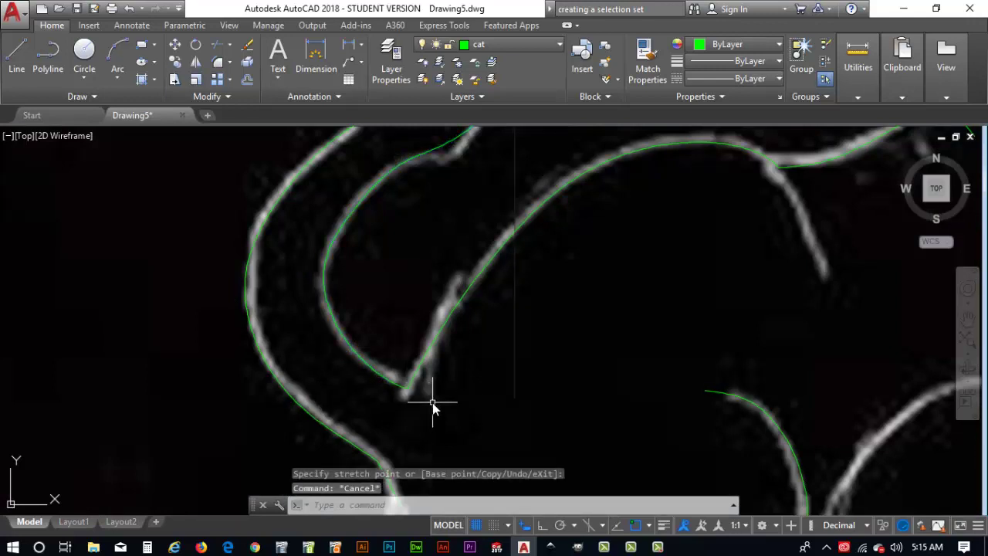
- Fillet the corner where the cat's back spline meets the inner tail spline with a radius of .25
click(479, 413)
click(396, 366)
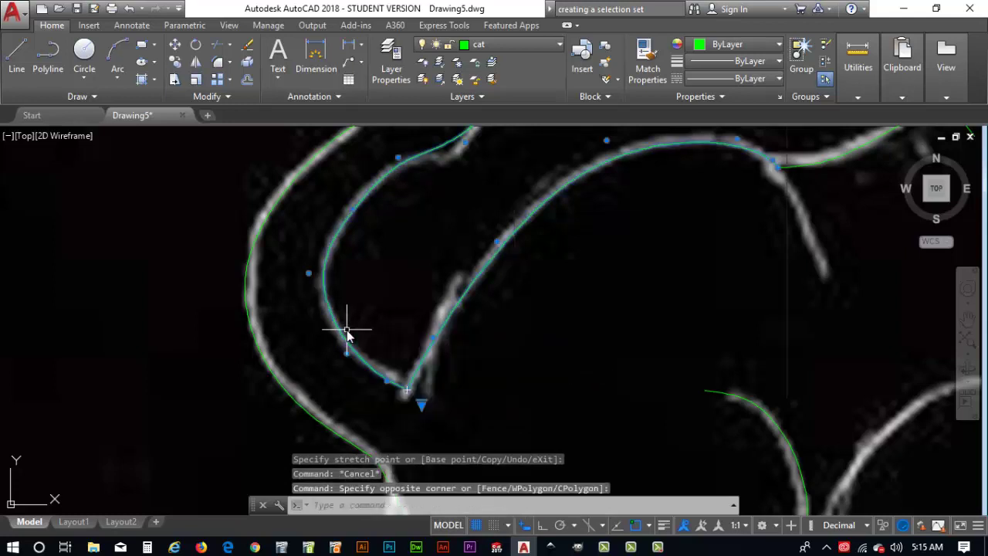
click(217, 62)
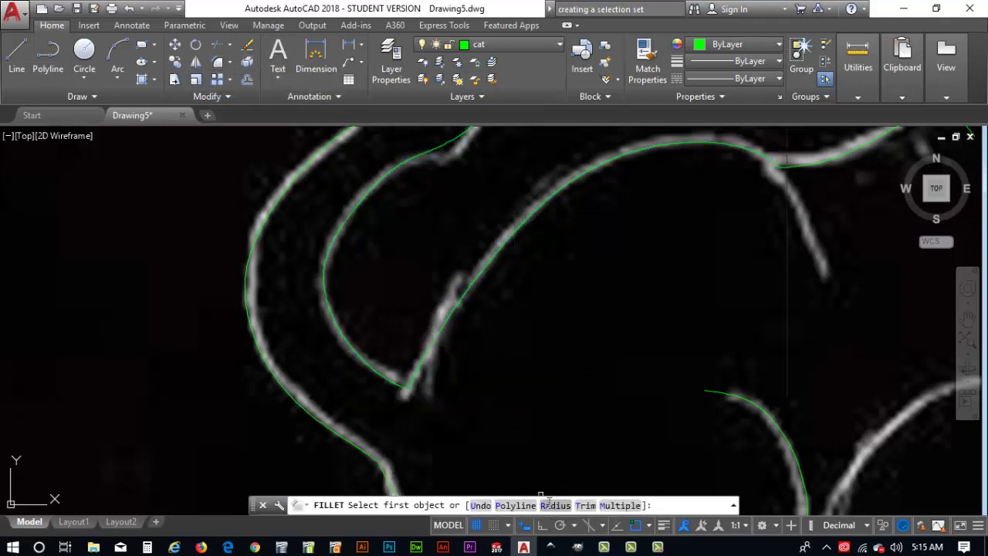
click(551, 505)
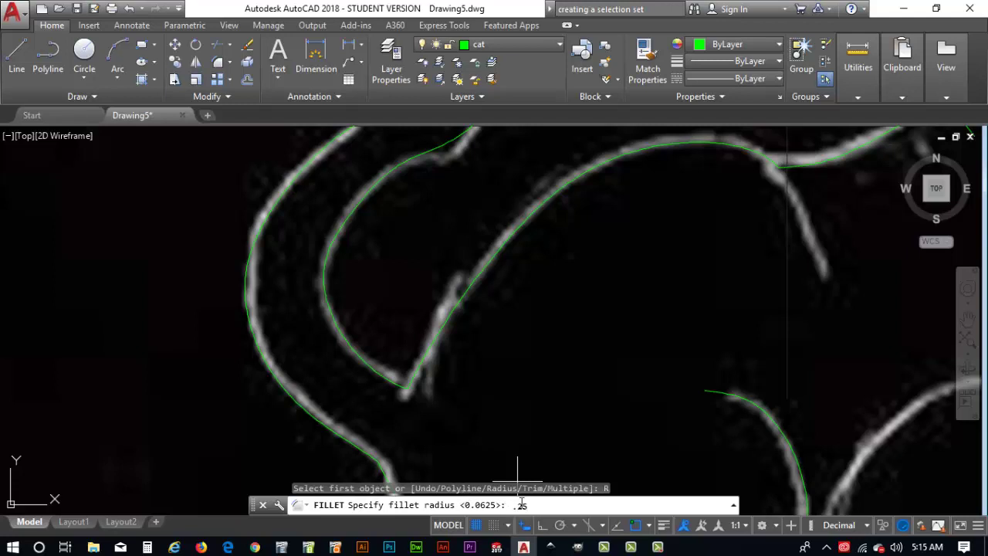
text(.25)
key(Return)
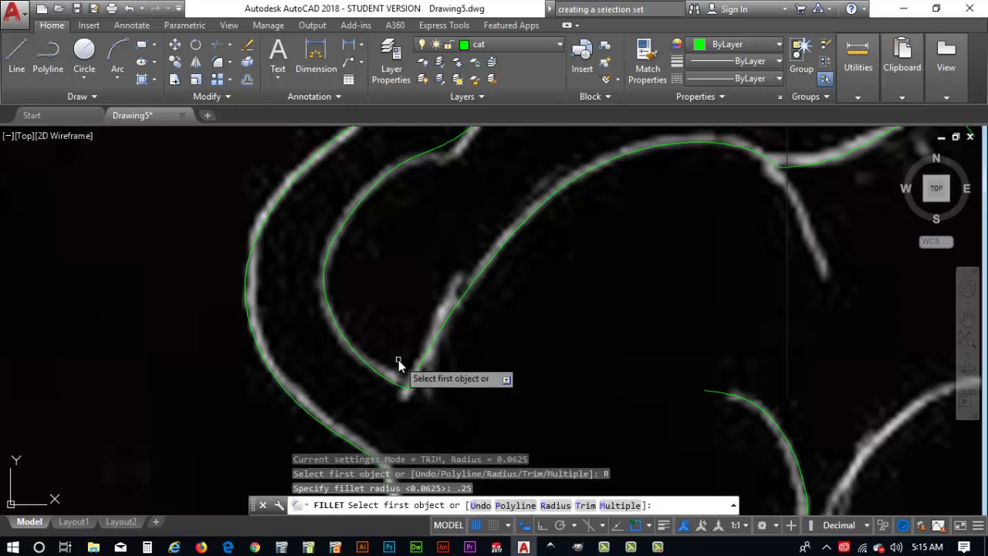
click(437, 338)
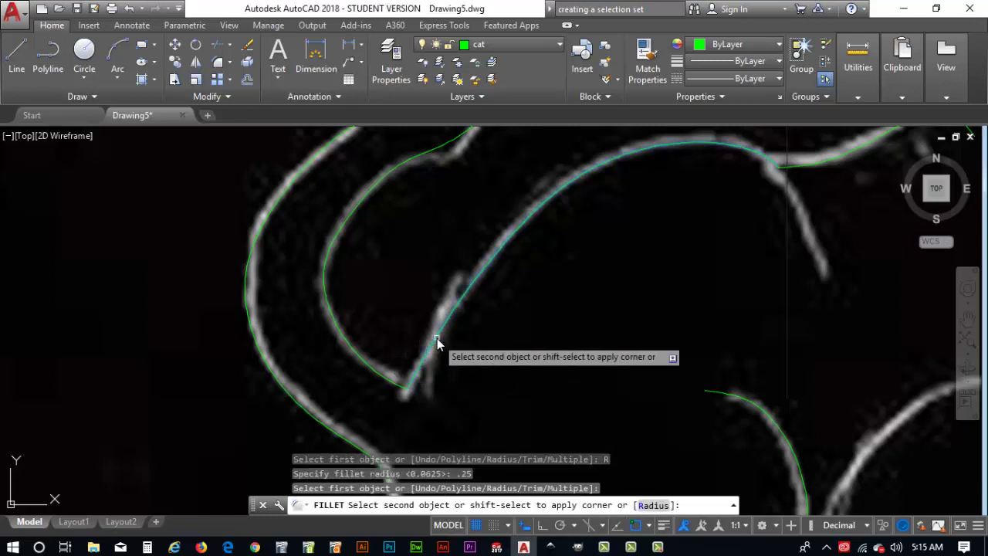
click(336, 321)
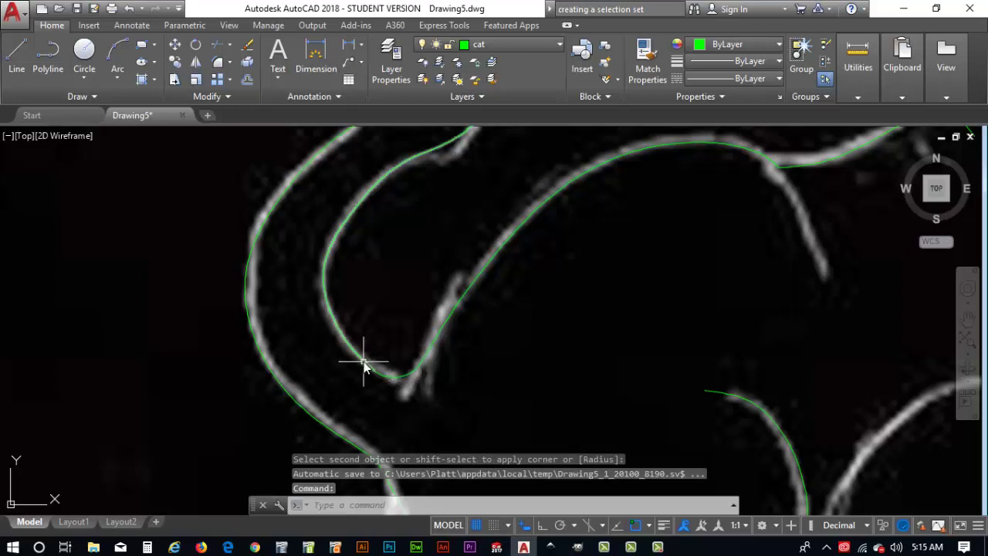
scroll(589, 397, down, 5)
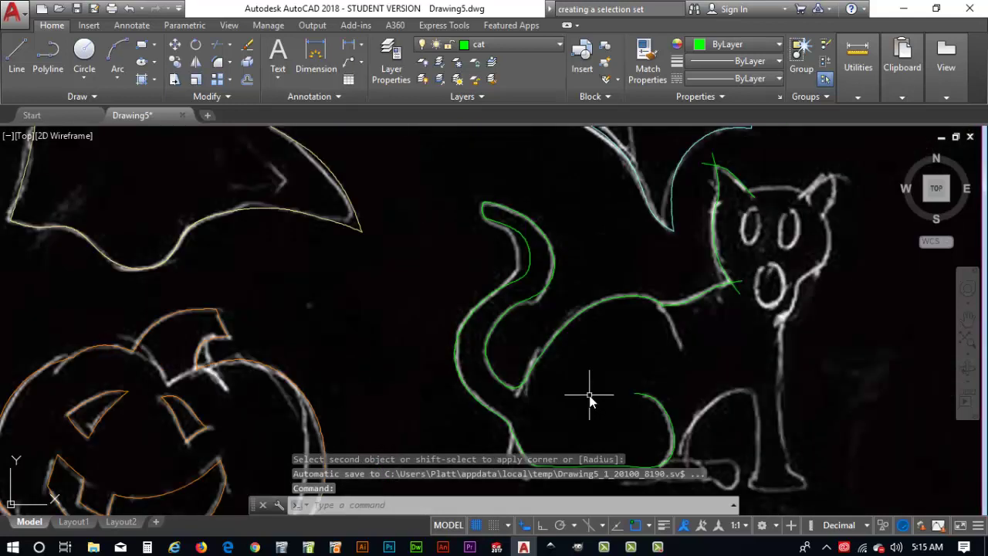
middle_drag(589, 396, 487, 369)
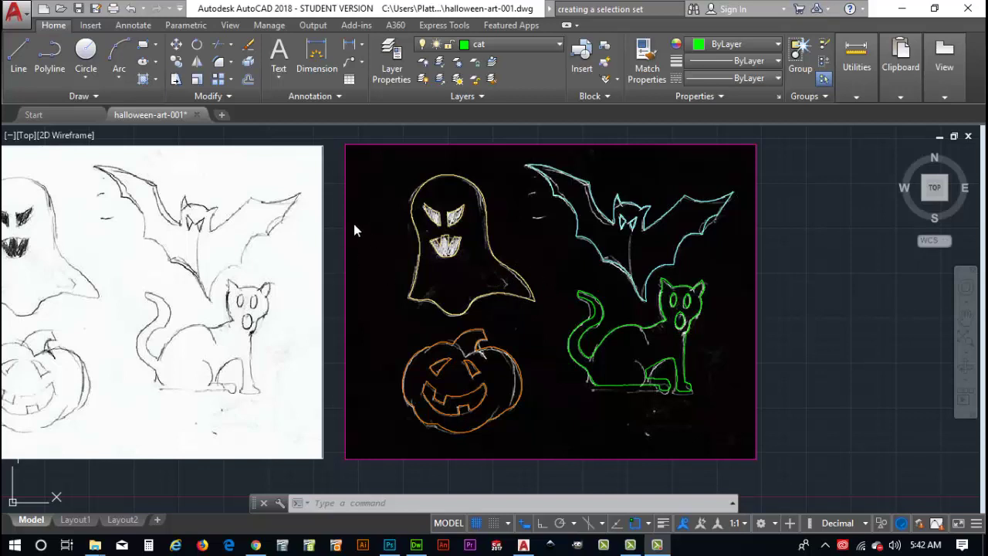
- Try to delete the B&w ART layer
click(389, 67)
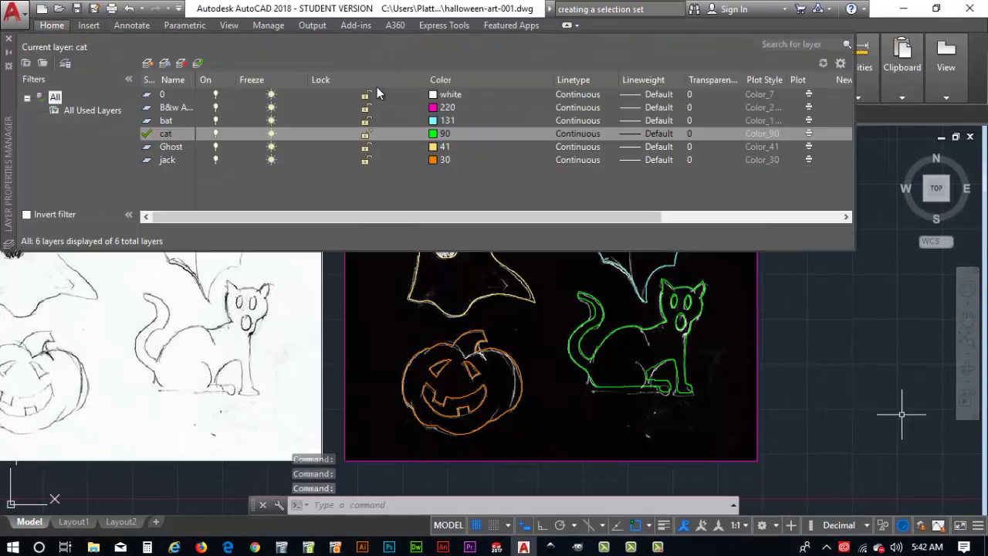
click(174, 108)
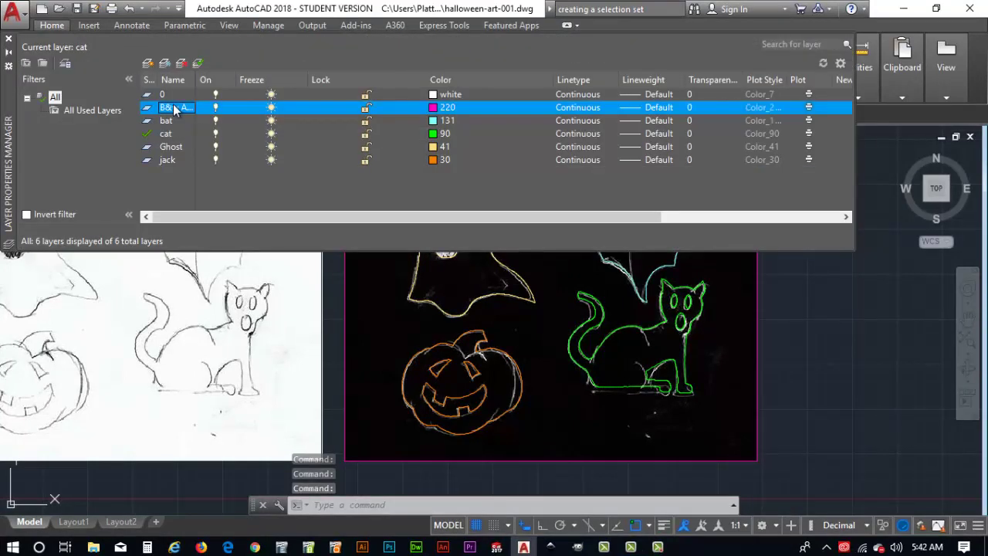
right_click(175, 108)
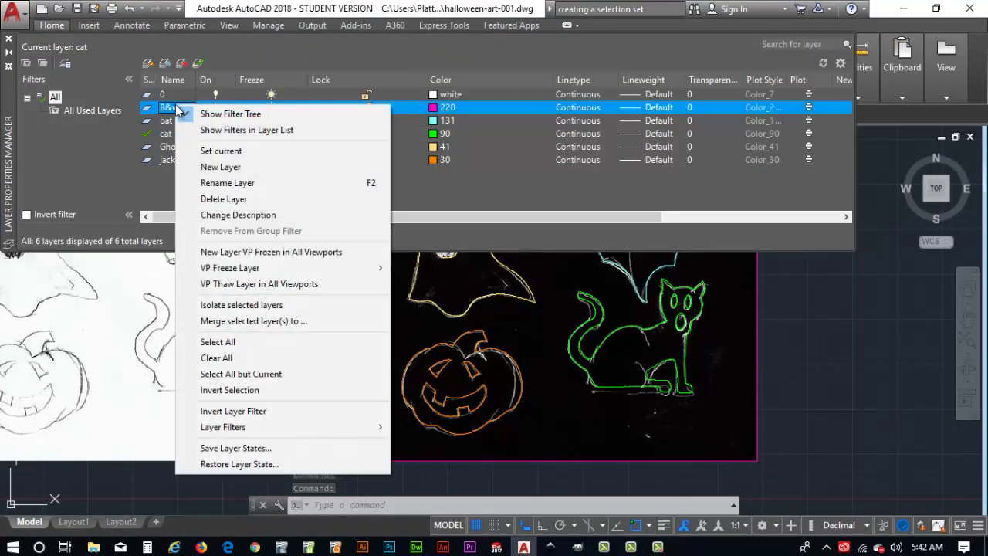
click(257, 206)
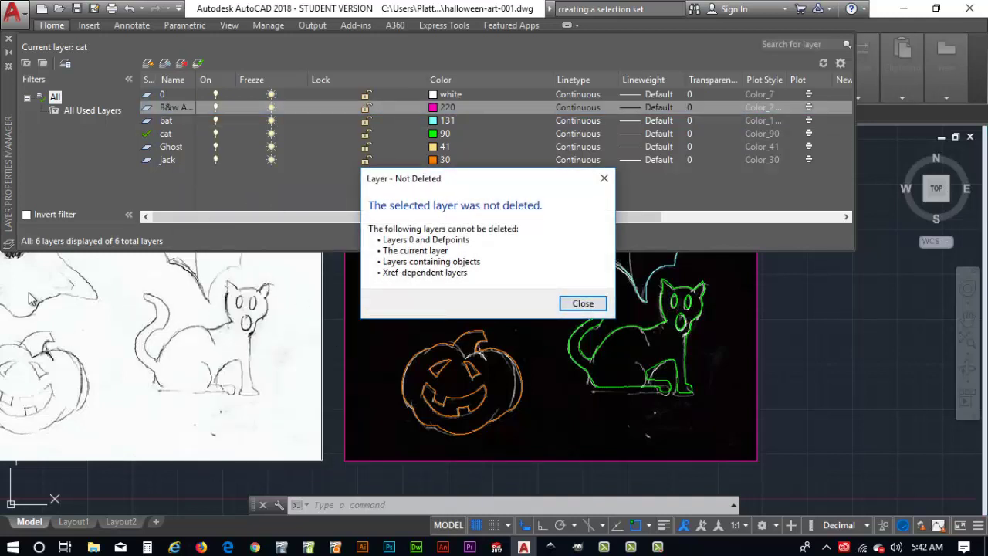
click(583, 304)
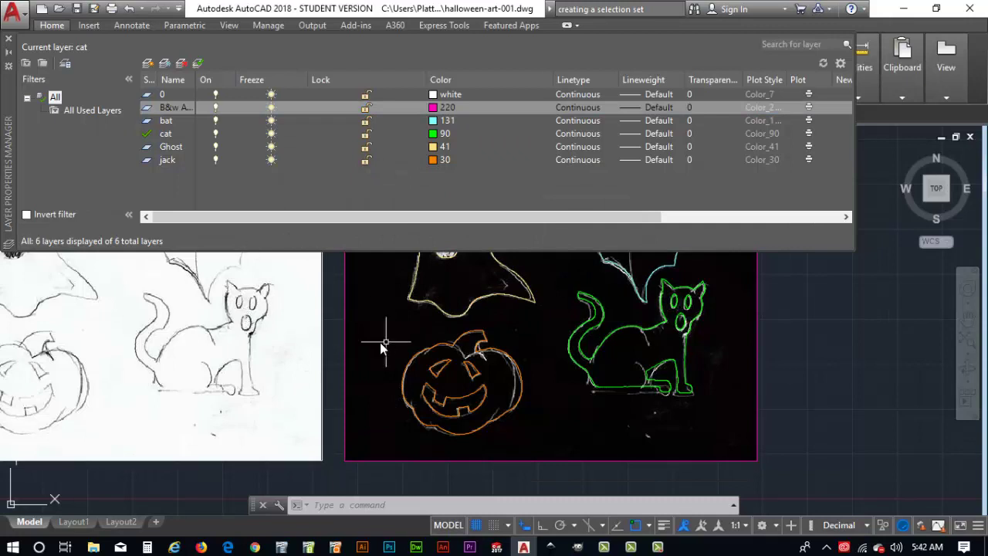
- Erase the inverted black sketch image behind the traced figures
click(345, 334)
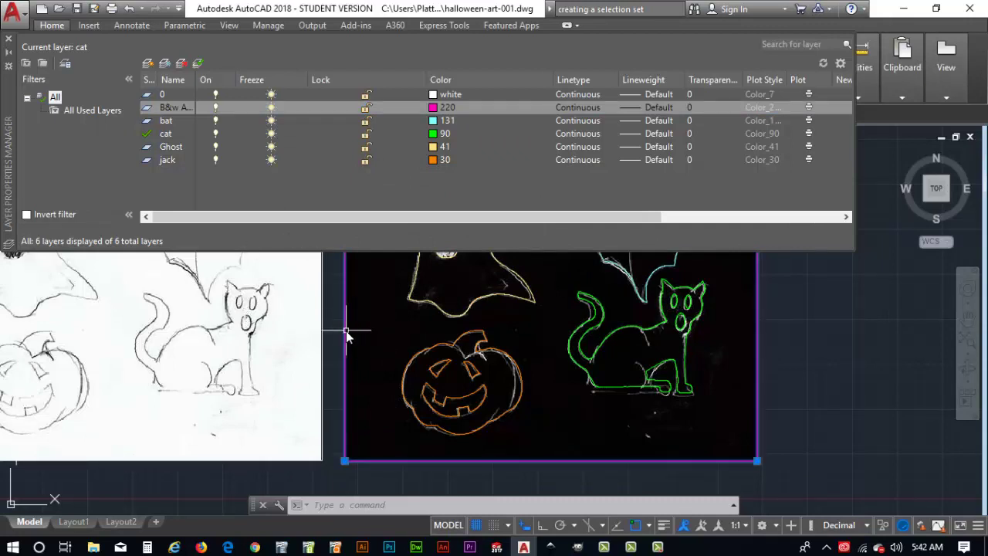
key(Delete)
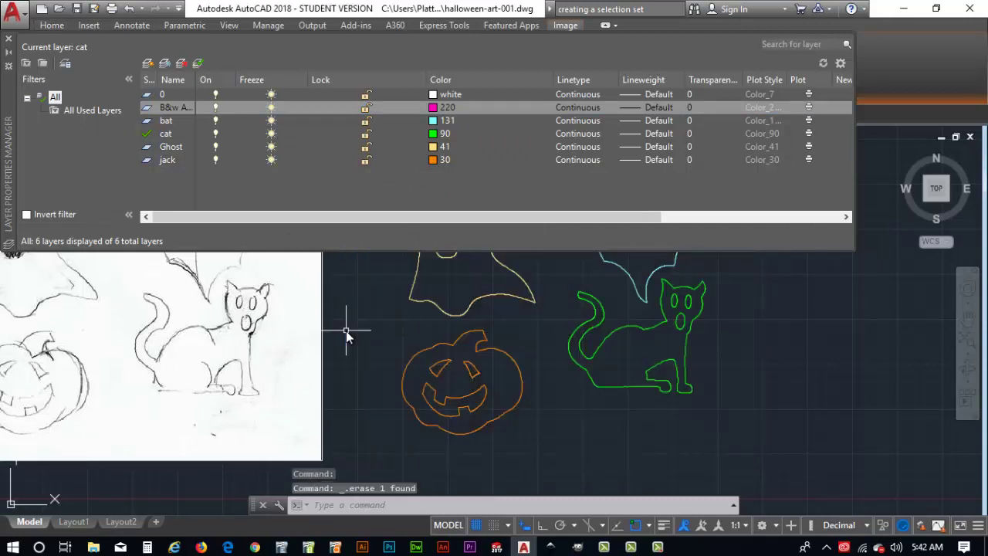
- Try to make layer 0 the current layer
click(322, 337)
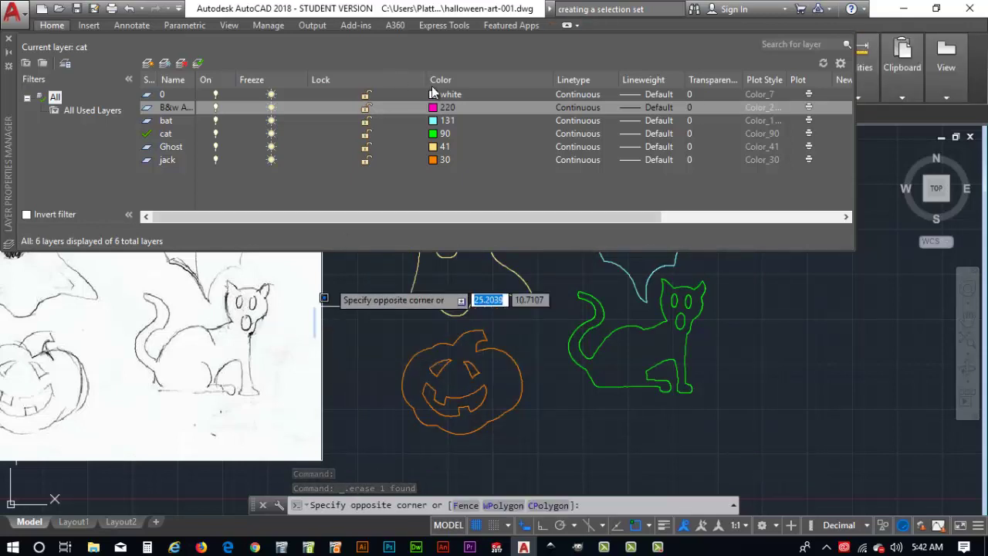
double_click(149, 95)
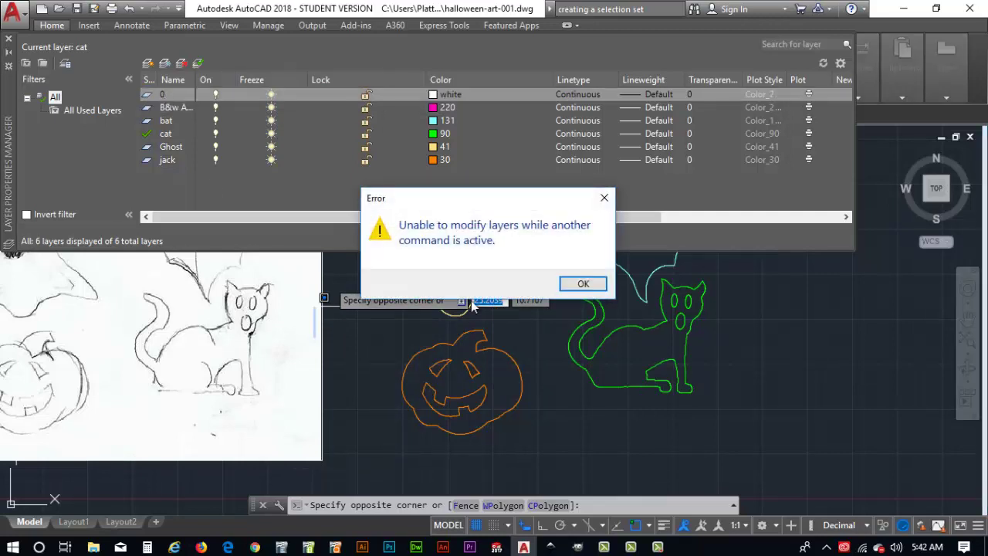
click(584, 284)
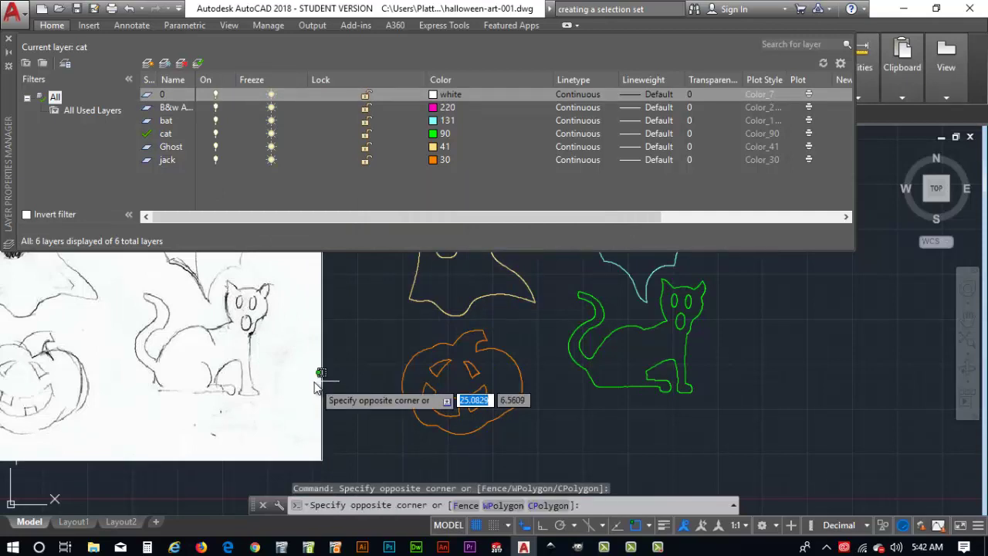
key(Escape)
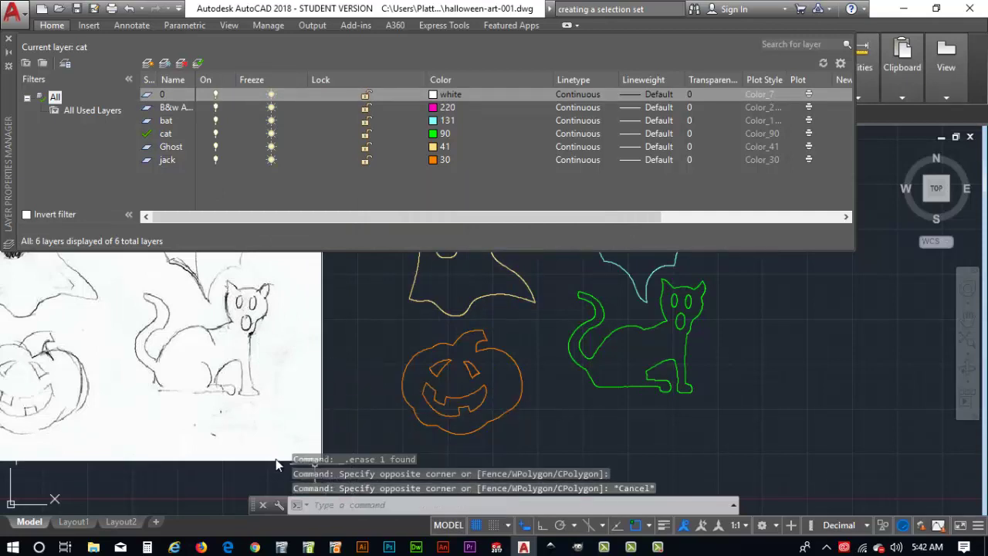
- Erase the original white sketch image beside the traced figures
click(223, 461)
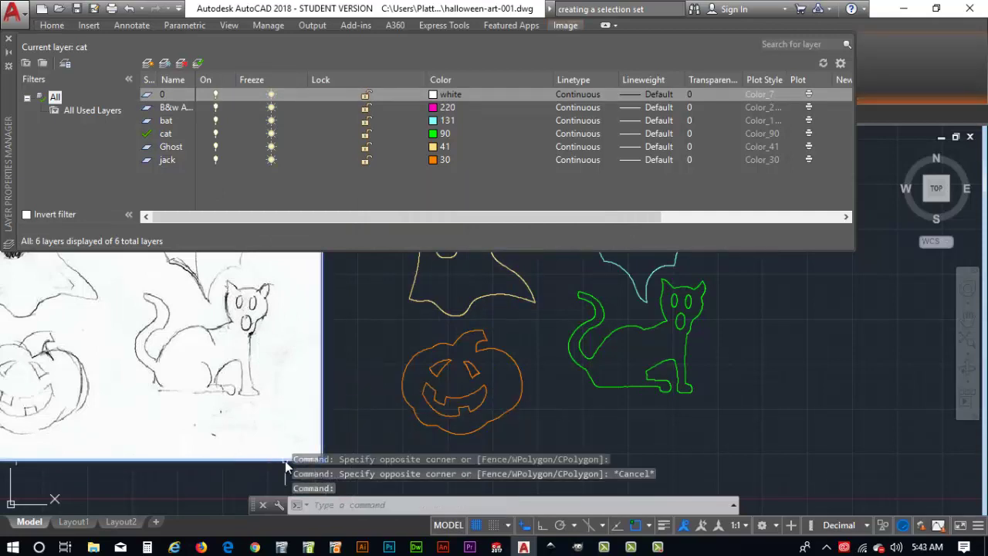
key(Delete)
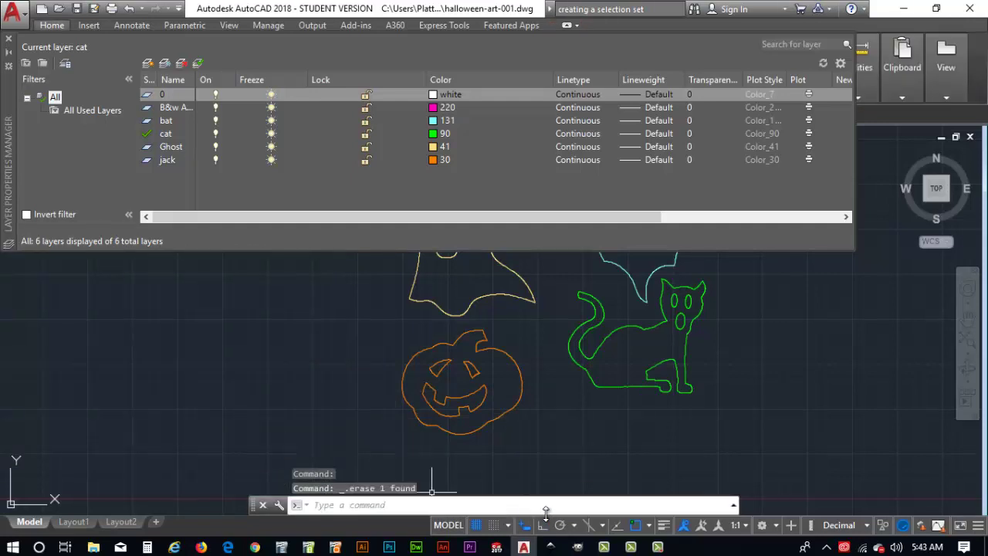
scroll(629, 456, down, 4)
scroll(692, 445, up, 2)
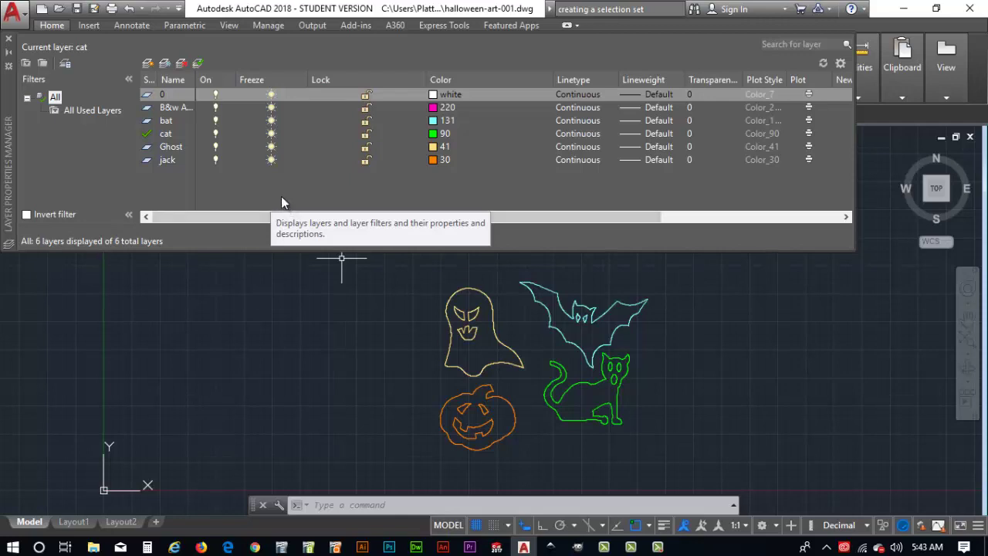
- Create a new layer named mdf and give it index color 160
right_click(238, 193)
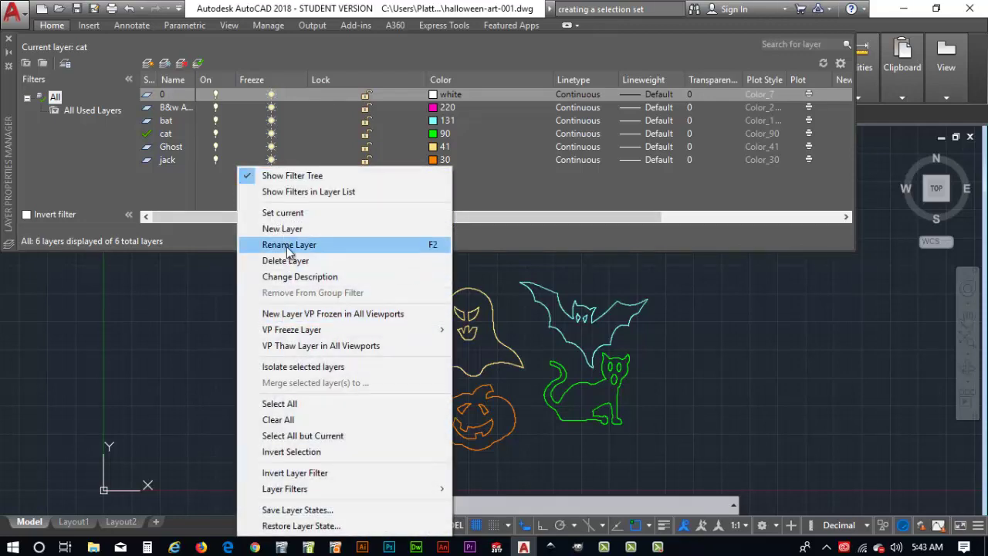
click(276, 227)
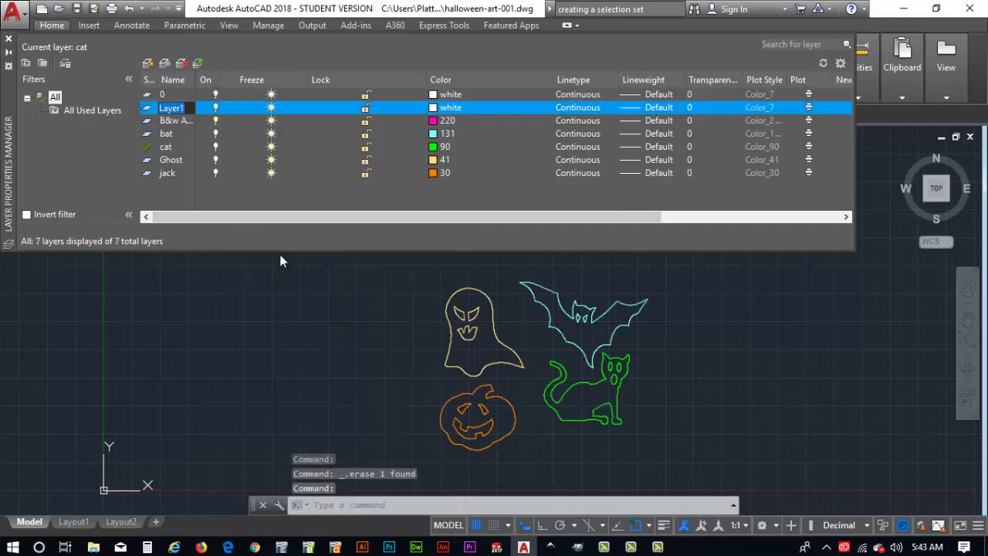
text(mdf)
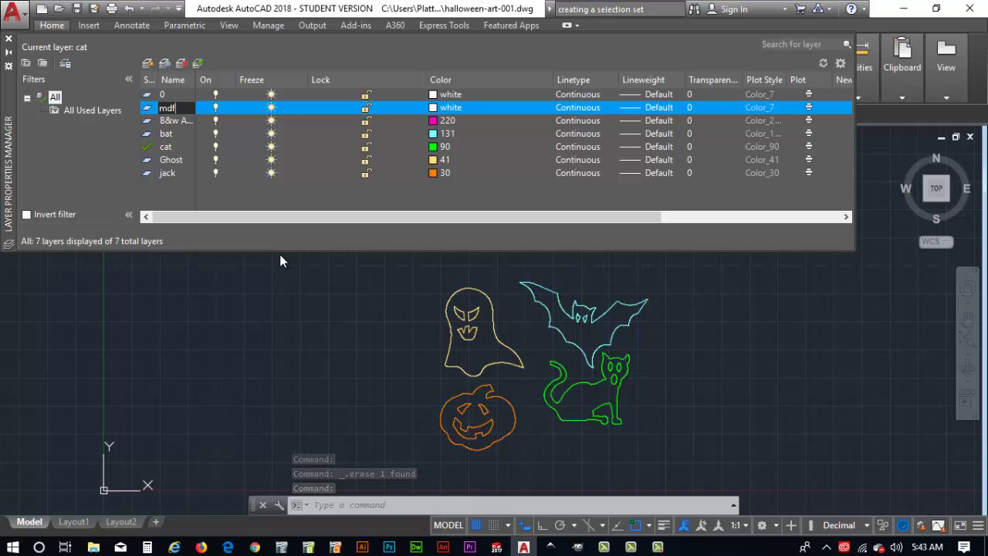
key(Return)
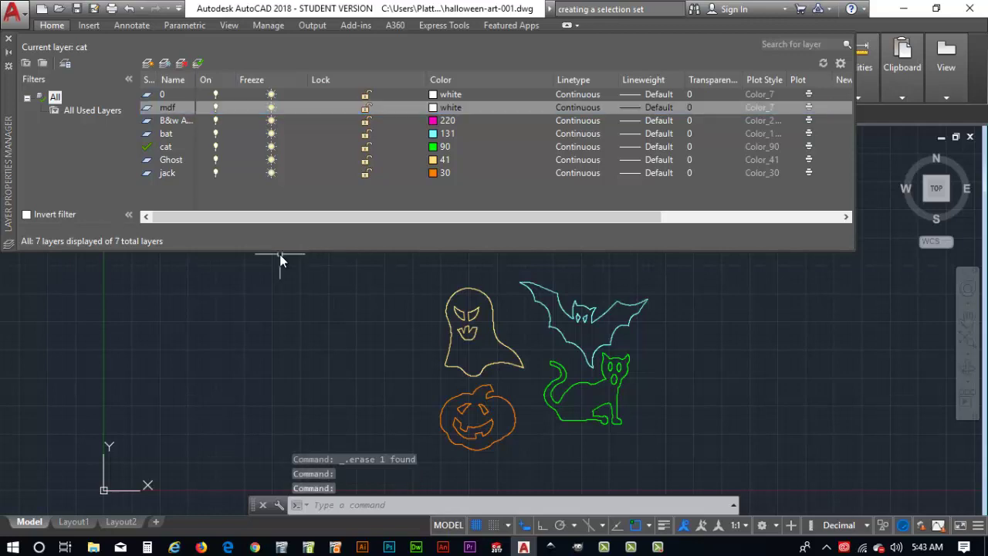
click(433, 108)
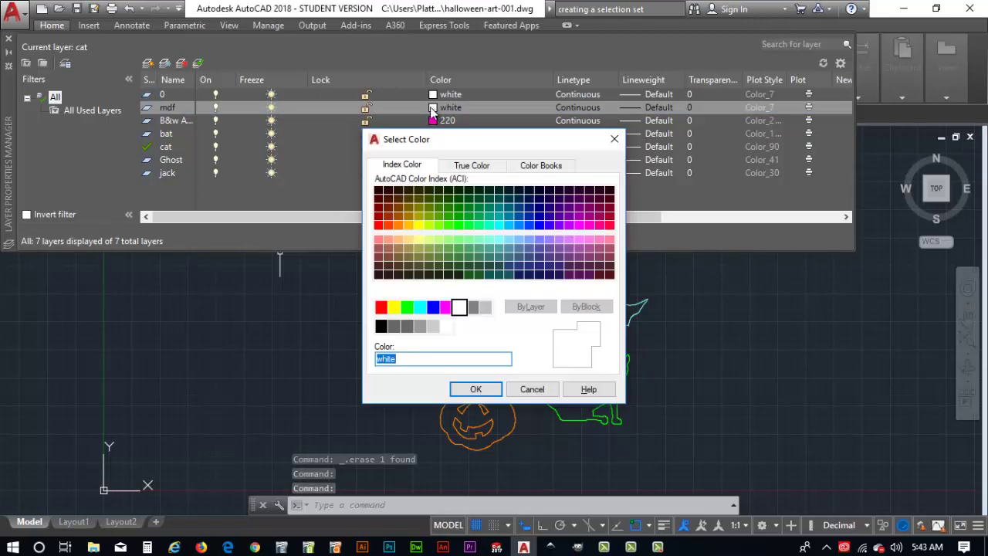
mouse_move(471, 144)
mouse_down()
mouse_move(664, 141)
mouse_move(682, 117)
mouse_up()
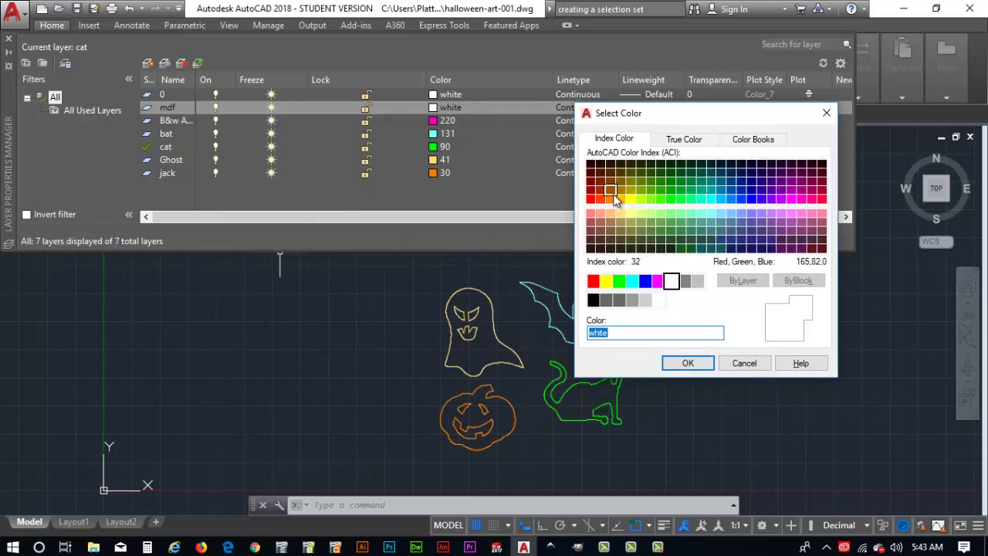
click(740, 199)
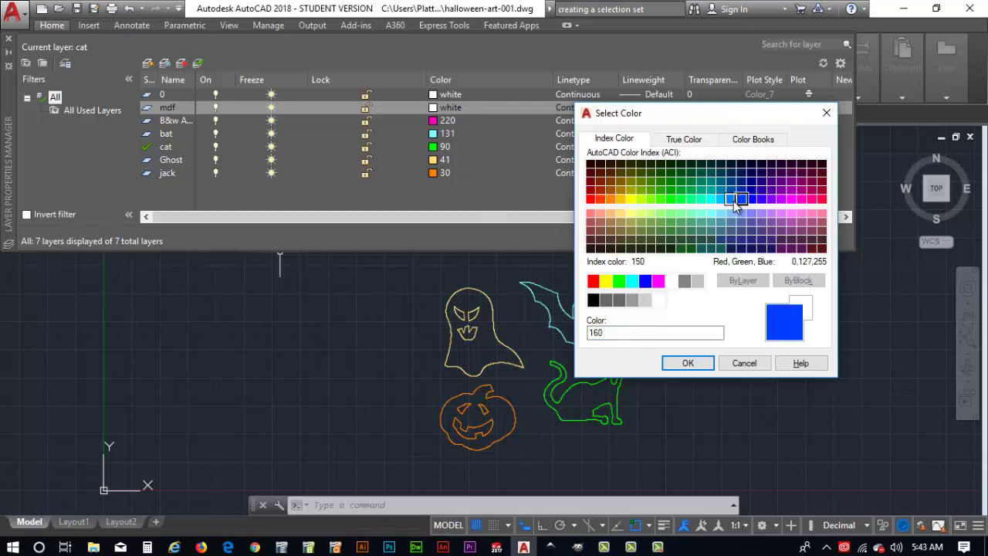
click(685, 362)
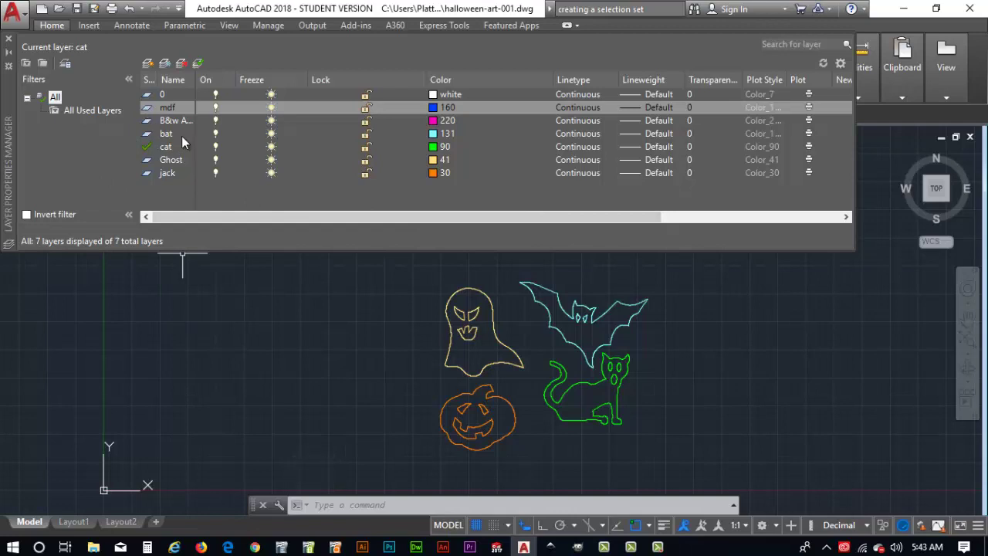
- Lock the B&w ART, bat, cat, Ghost and jack layers
click(366, 121)
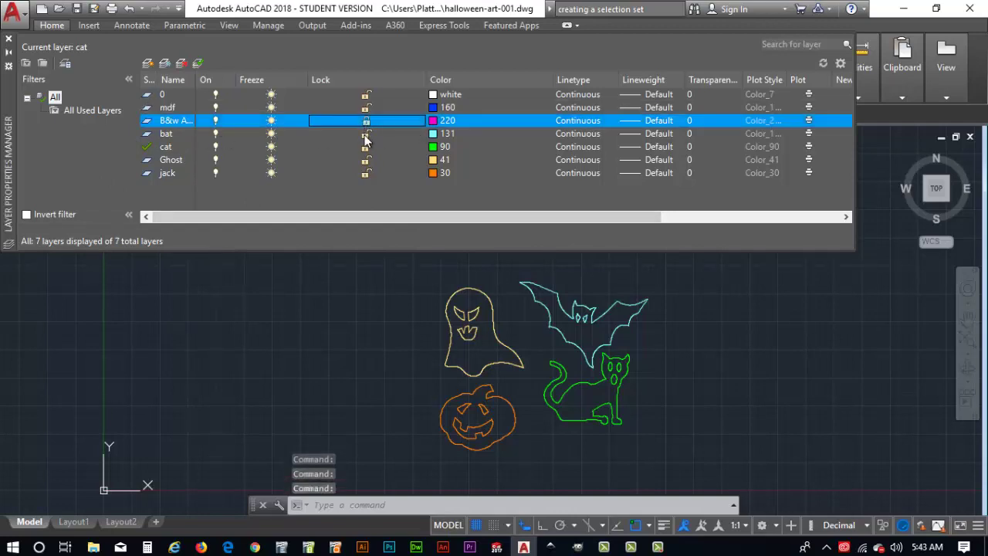
click(366, 133)
click(366, 147)
click(366, 160)
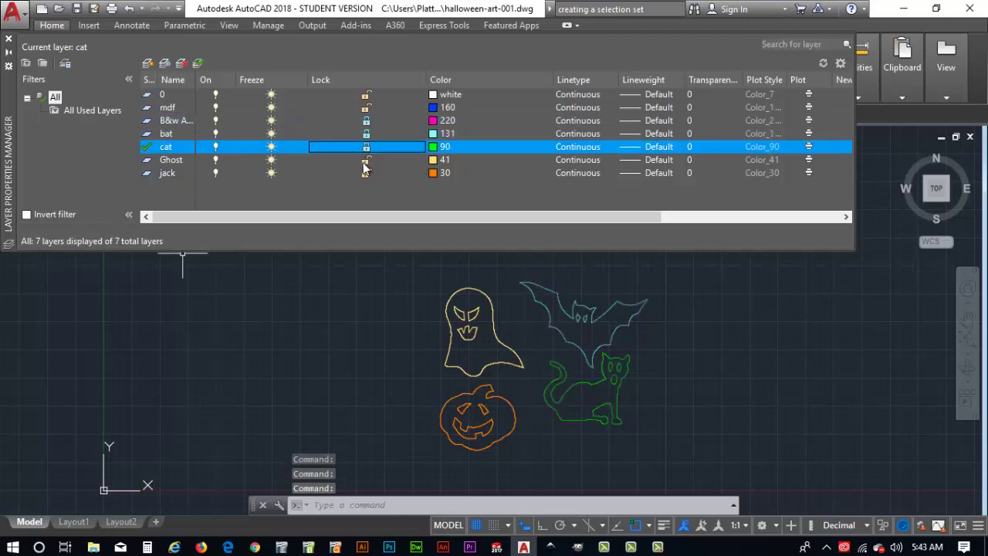
click(364, 173)
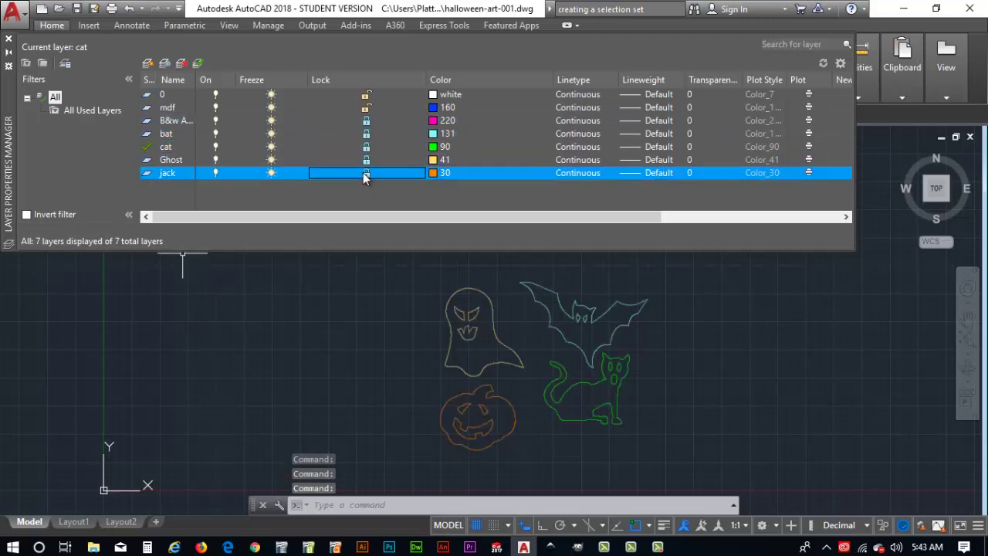
- Delete the B&w ART layer
click(173, 121)
right_click(174, 120)
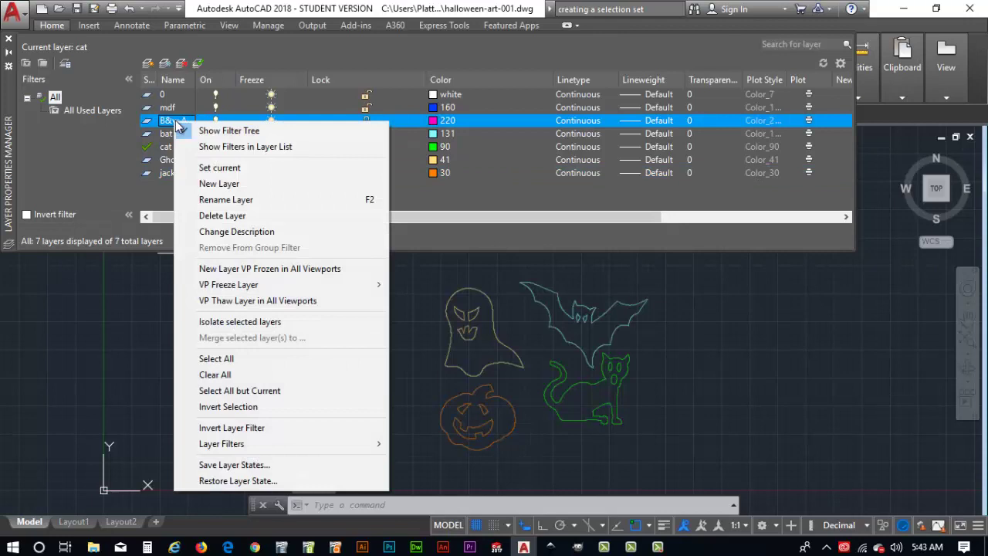
click(248, 222)
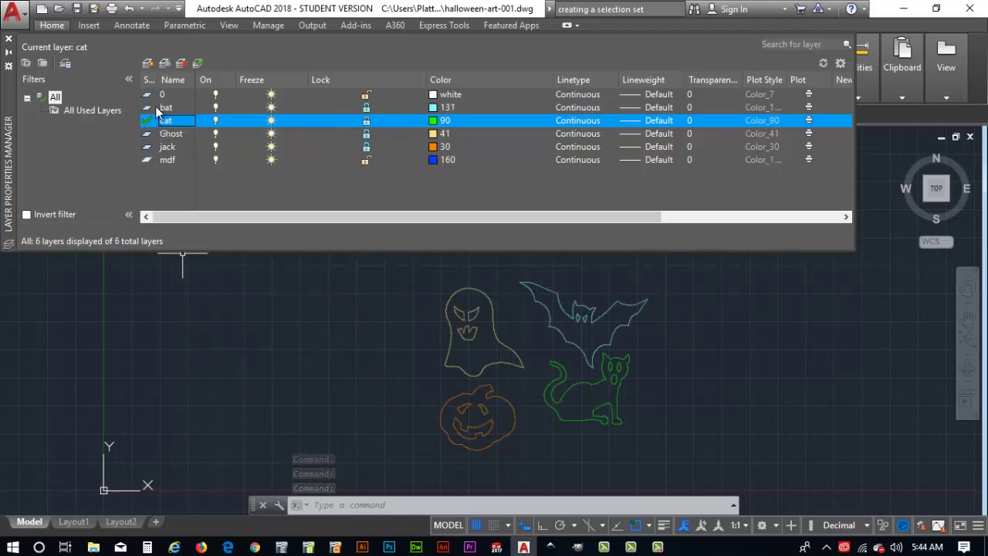
- Make mdf the current layer and close the layer manager
click(149, 161)
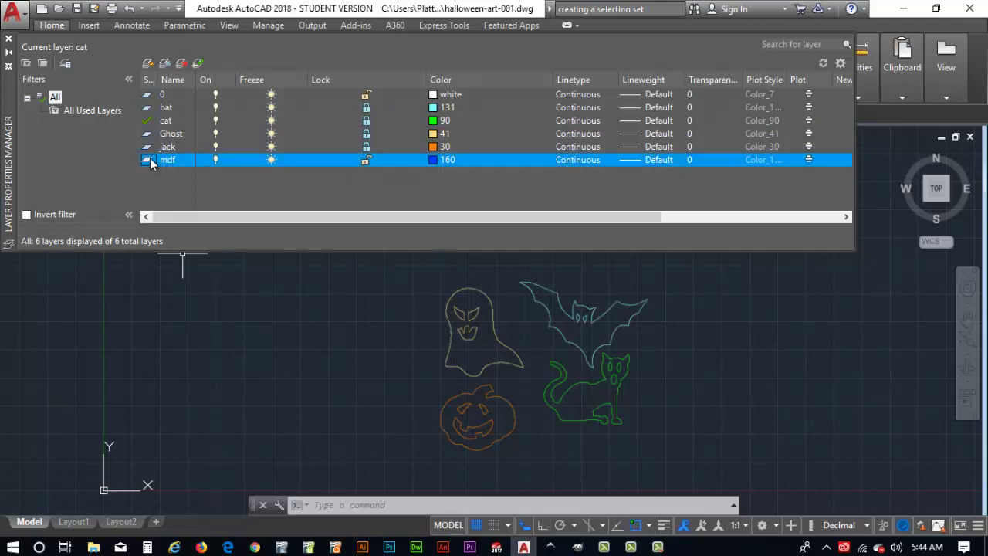
double_click(150, 161)
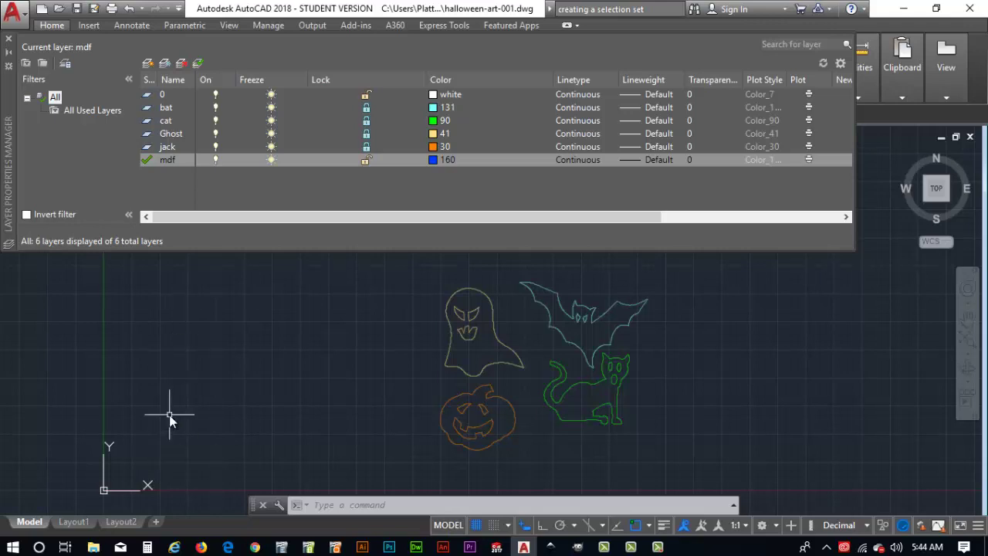
click(6, 38)
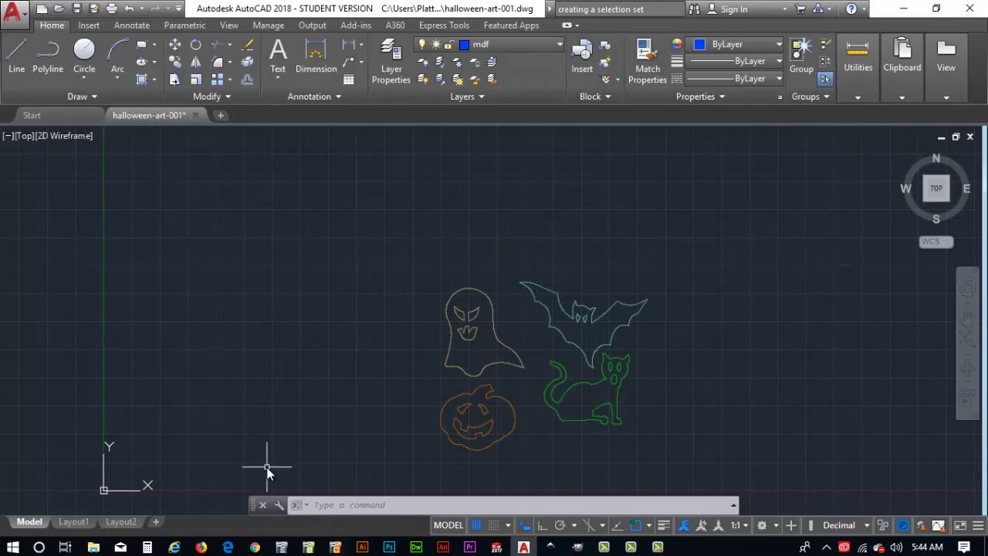
- Draw a horizontal line 9 units long in the positive X direction from point 1,1, with polar tracking on
text(L)
click(316, 389)
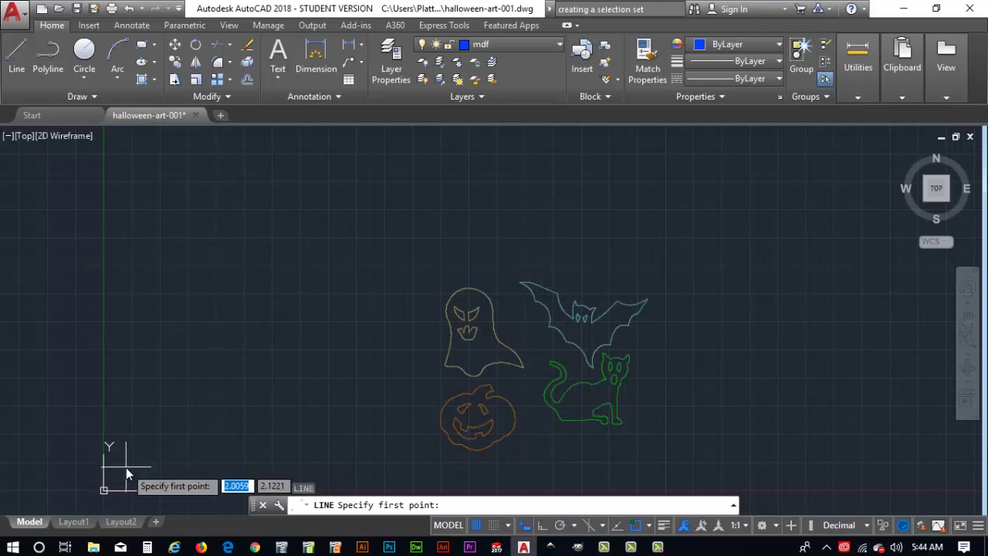
text(1)
key(Tab)
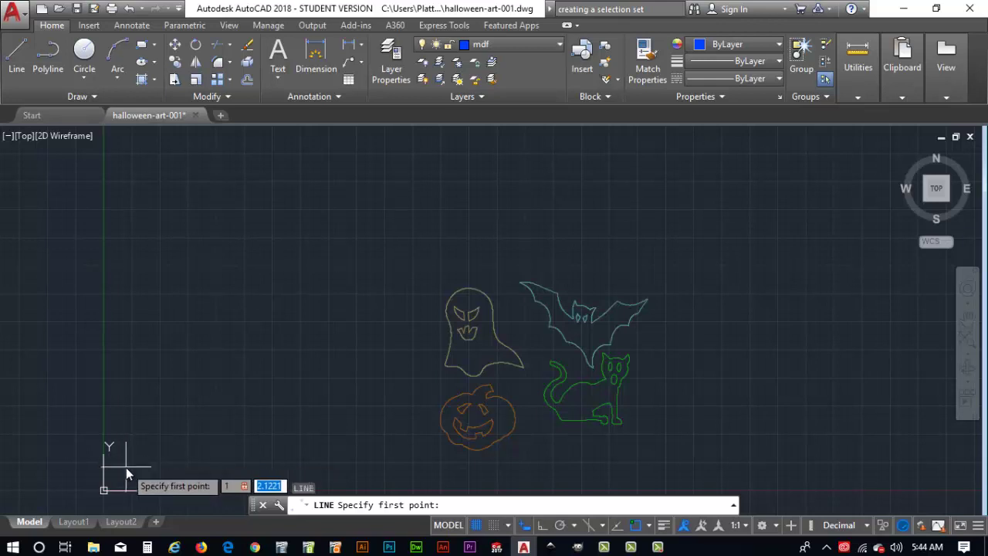
text(1)
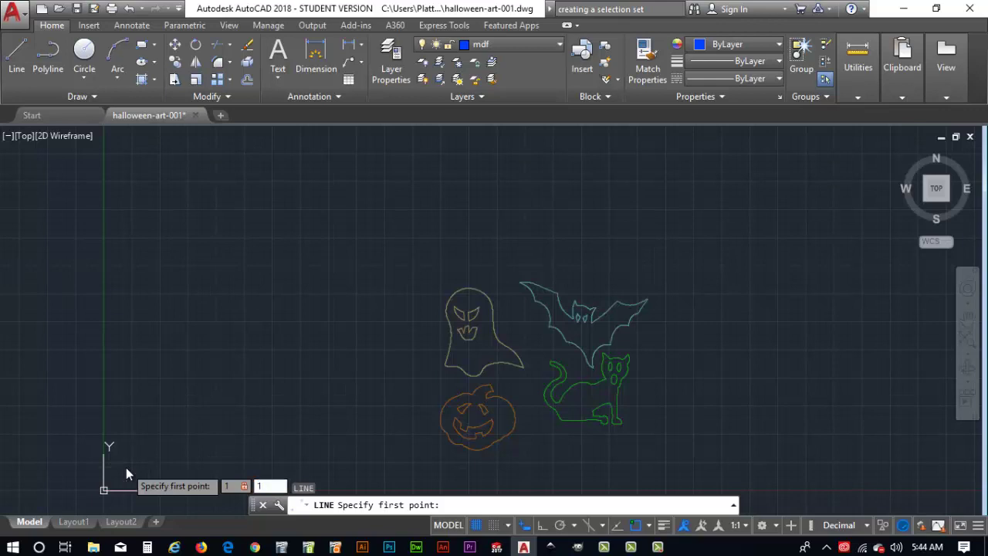
key(Return)
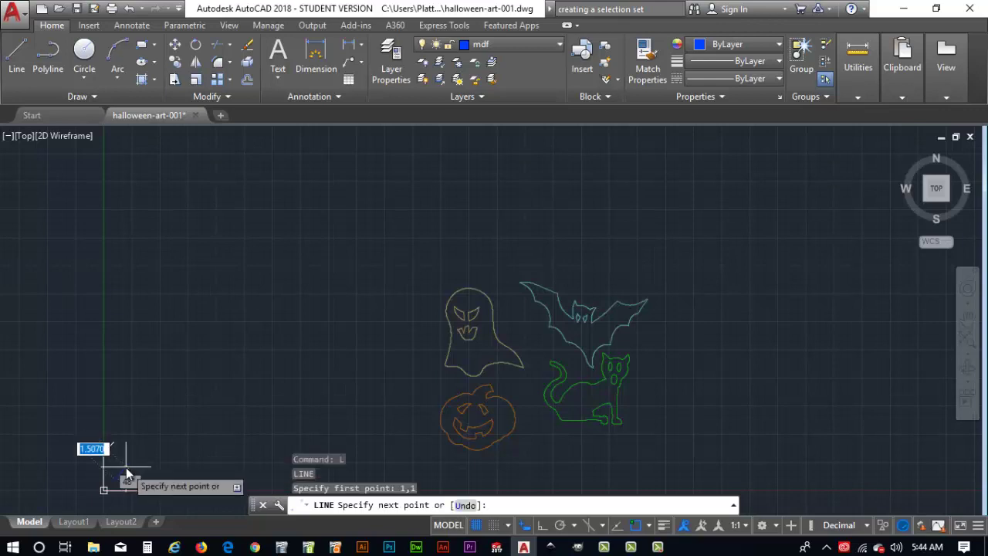
click(560, 525)
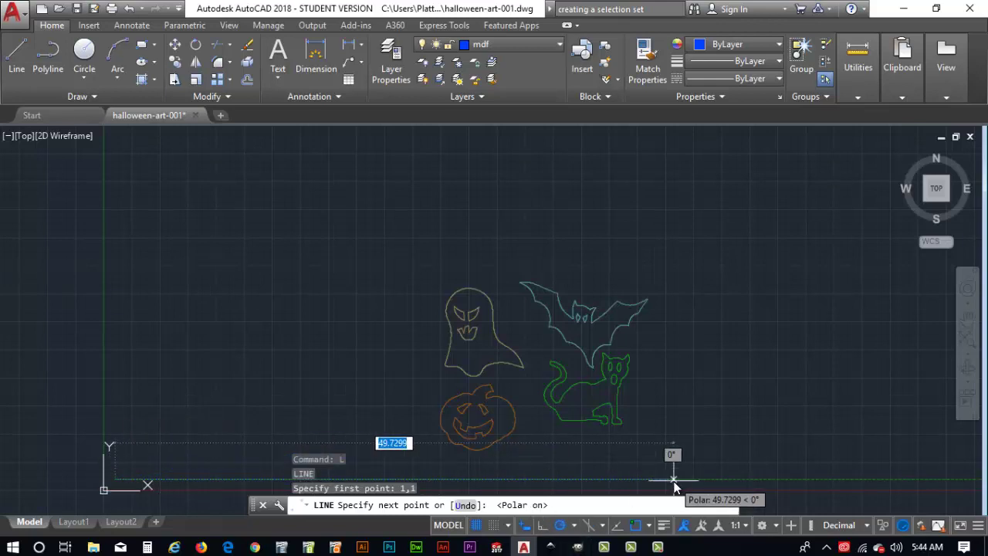
text(9)
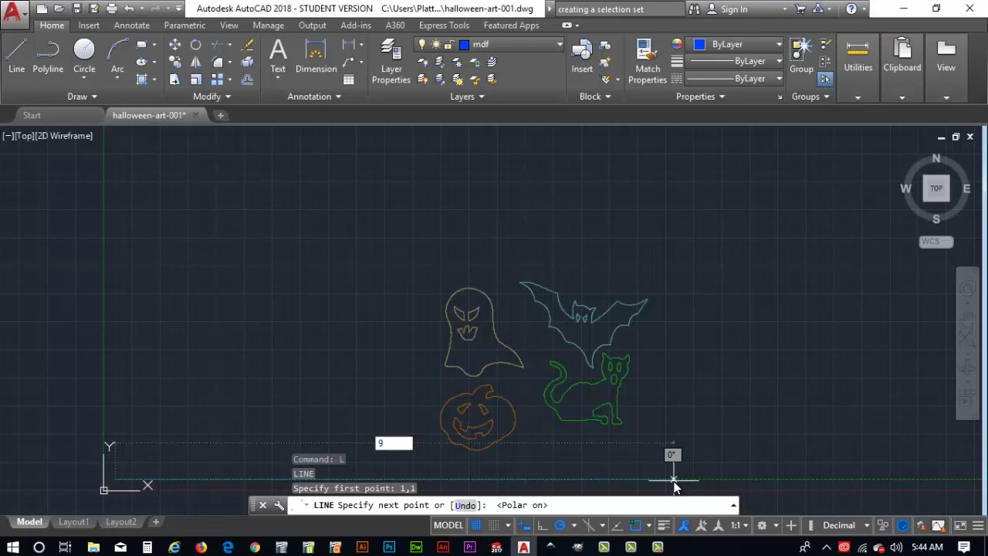
key(Return)
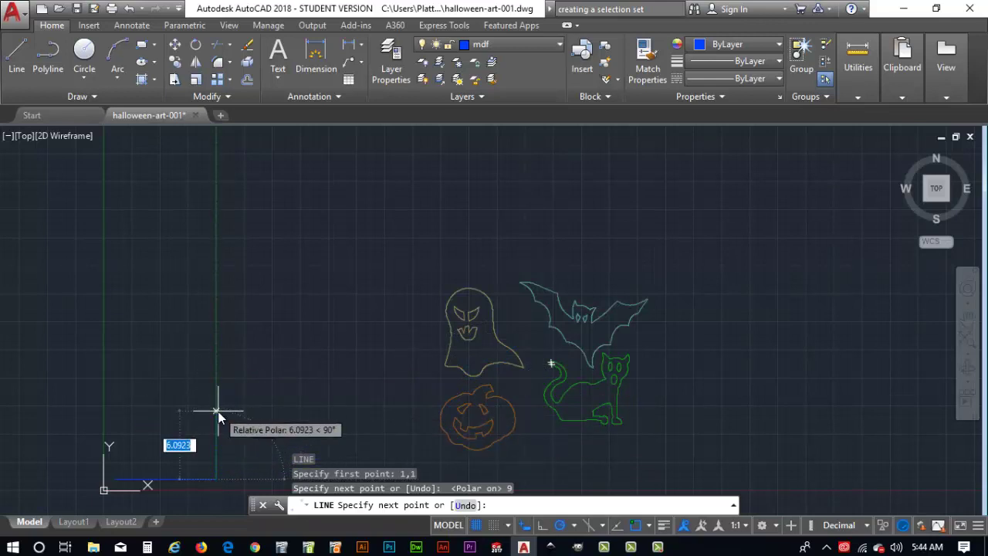
- Continue with a 3-unit vertical line upward and a parallel line back above the start point, and close the rectangle
text(3)
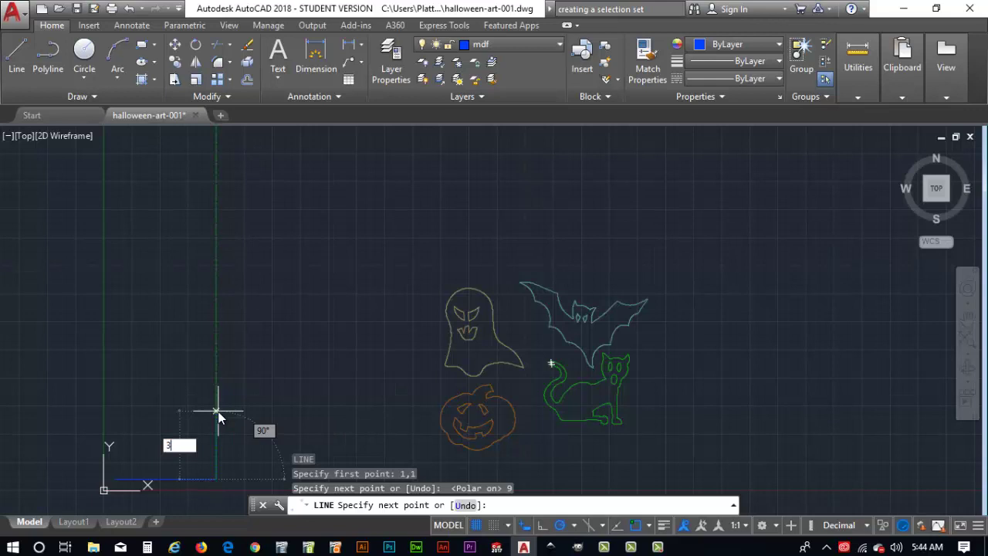
key(Return)
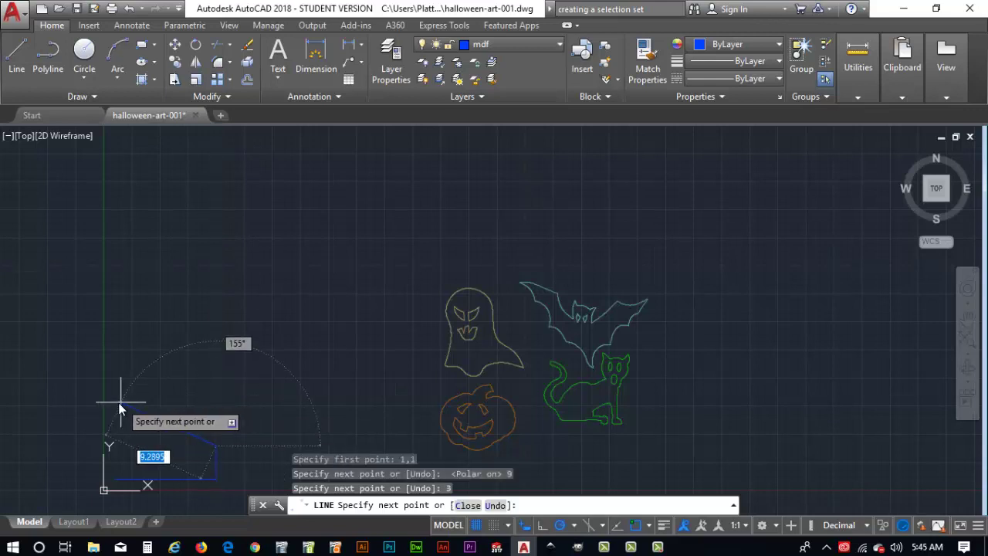
click(114, 453)
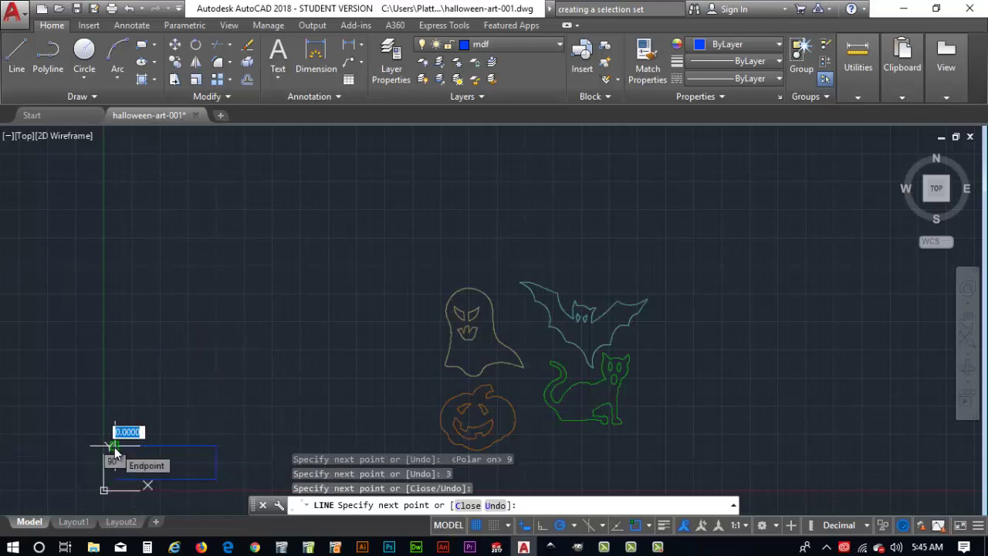
text(c)
key(Return)
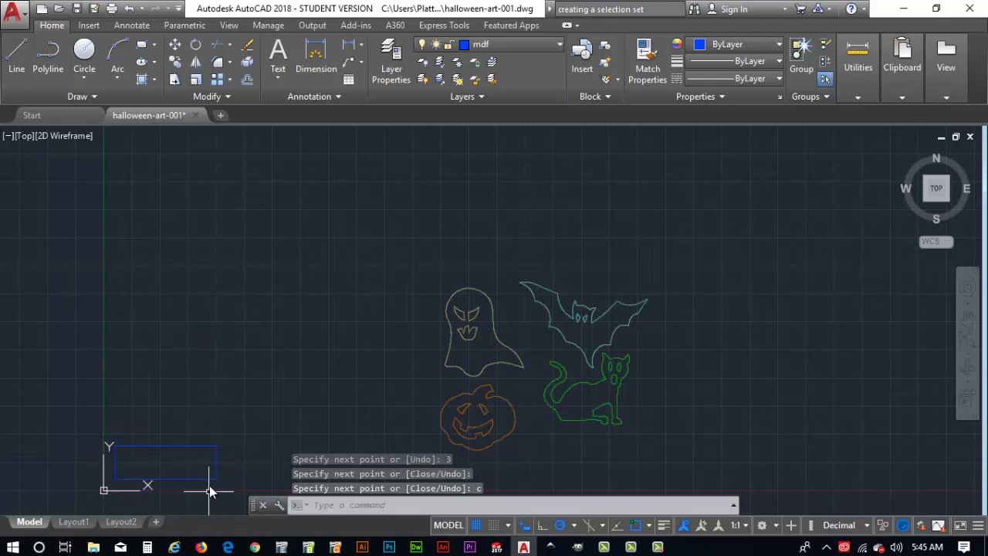
- Select the whole ghost figure and unlock the Ghost layer
scroll(209, 485, up, 2)
scroll(765, 358, up, 2)
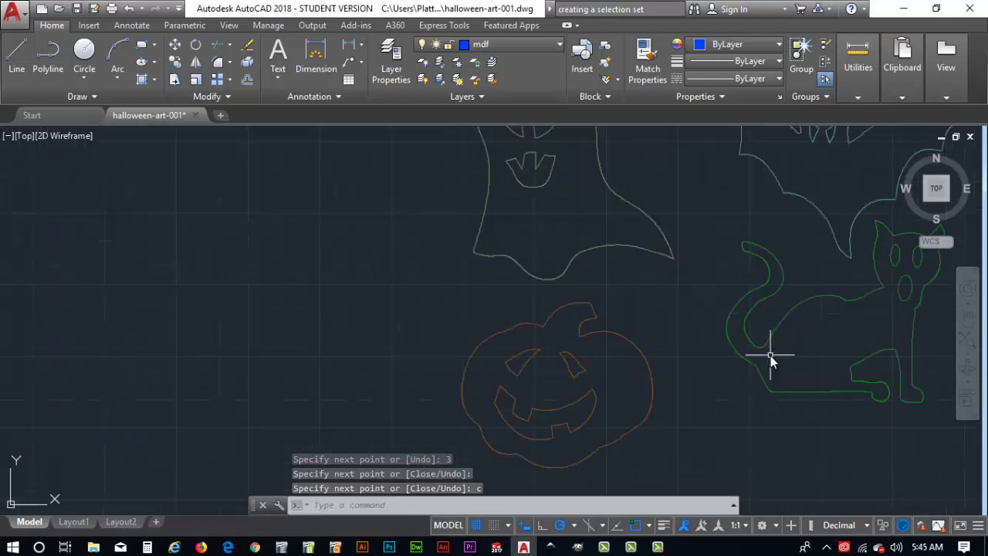
scroll(457, 332, down, 2)
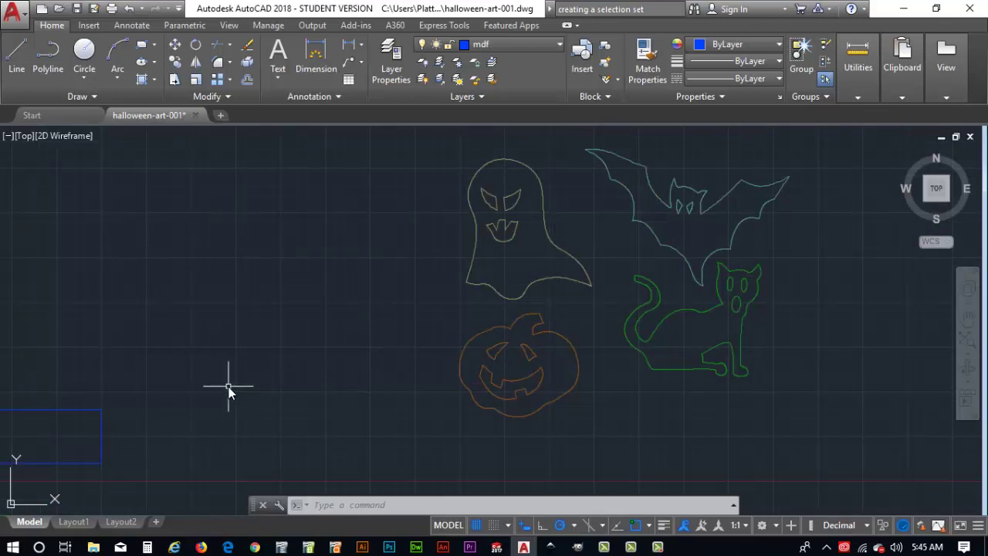
middle_drag(229, 386, 407, 377)
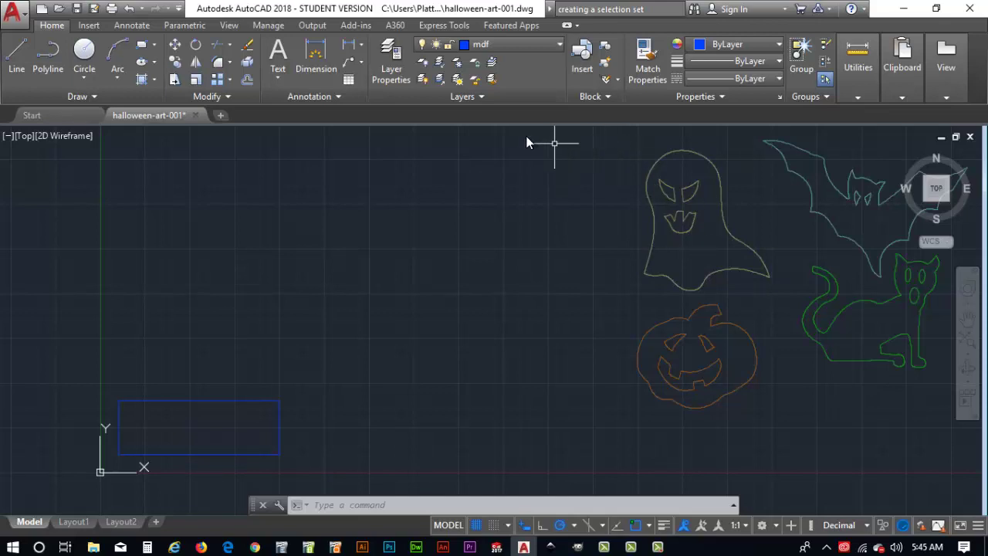
click(618, 136)
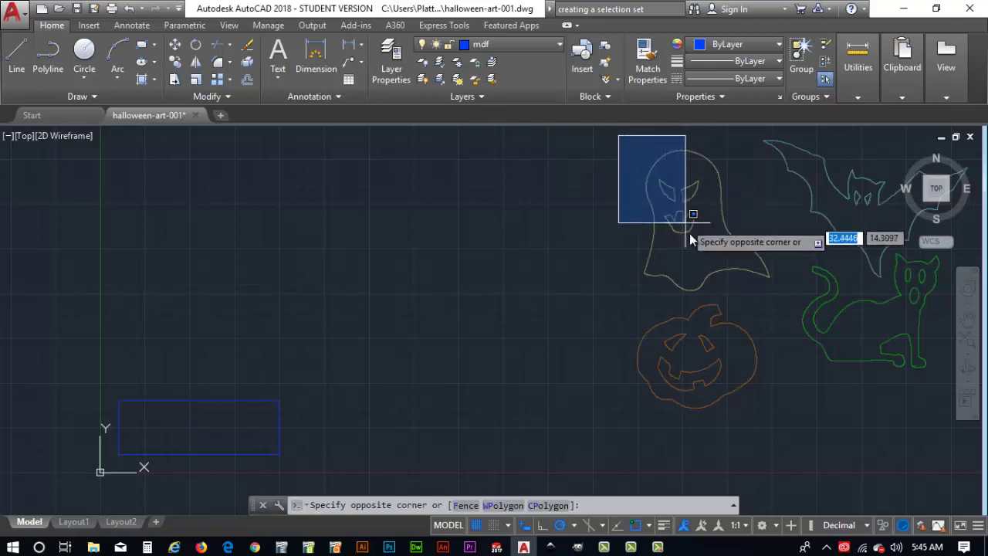
click(786, 297)
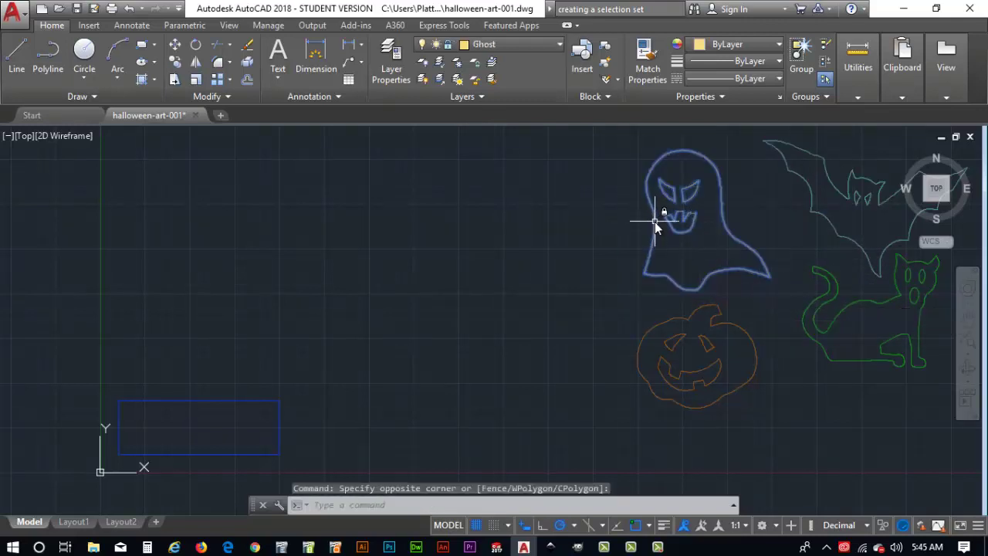
mouse_move(655, 219)
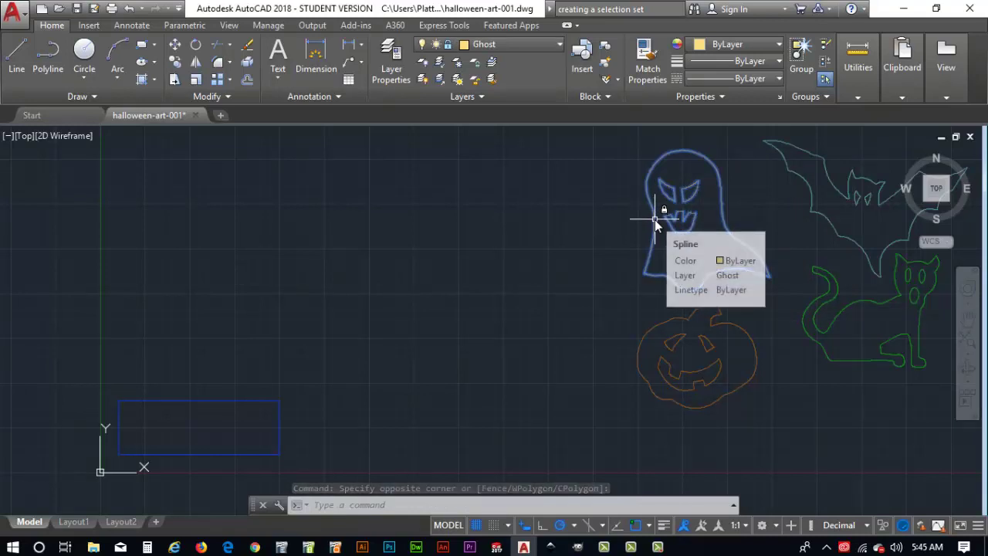
click(457, 46)
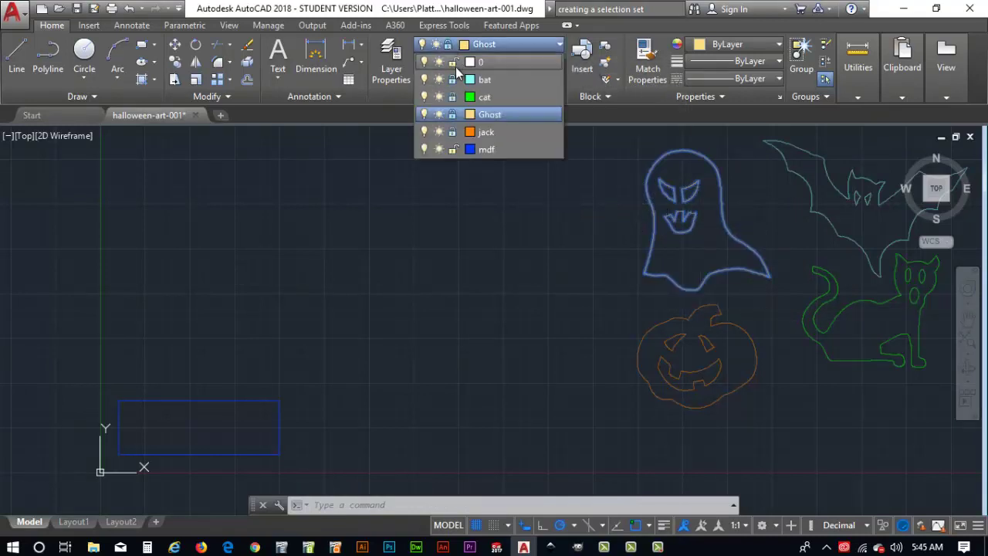
click(451, 114)
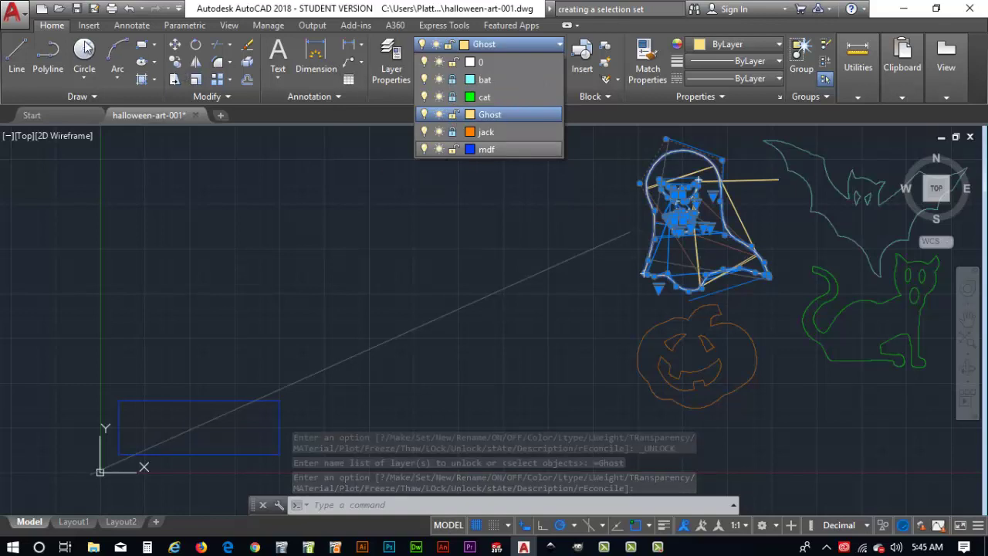
click(180, 51)
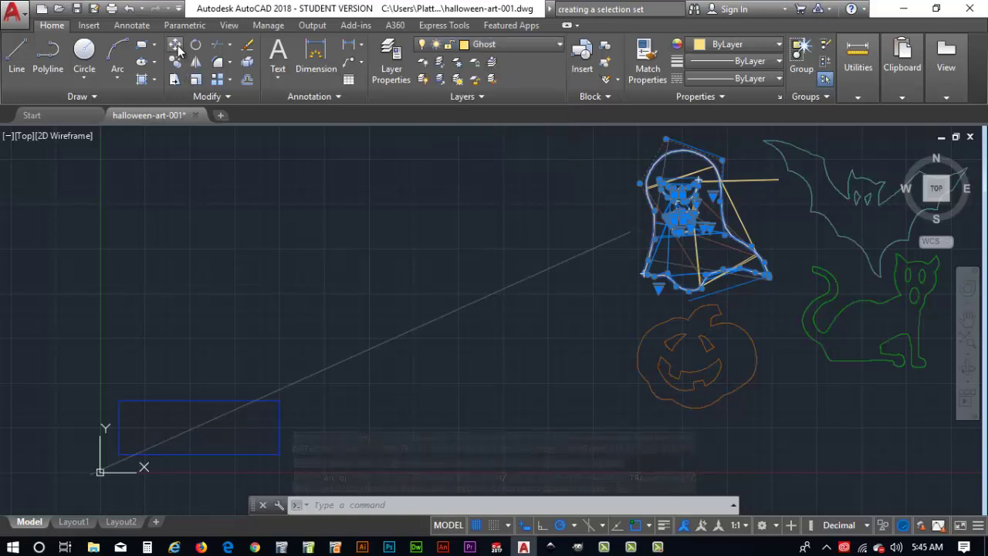
shift+click(649, 206)
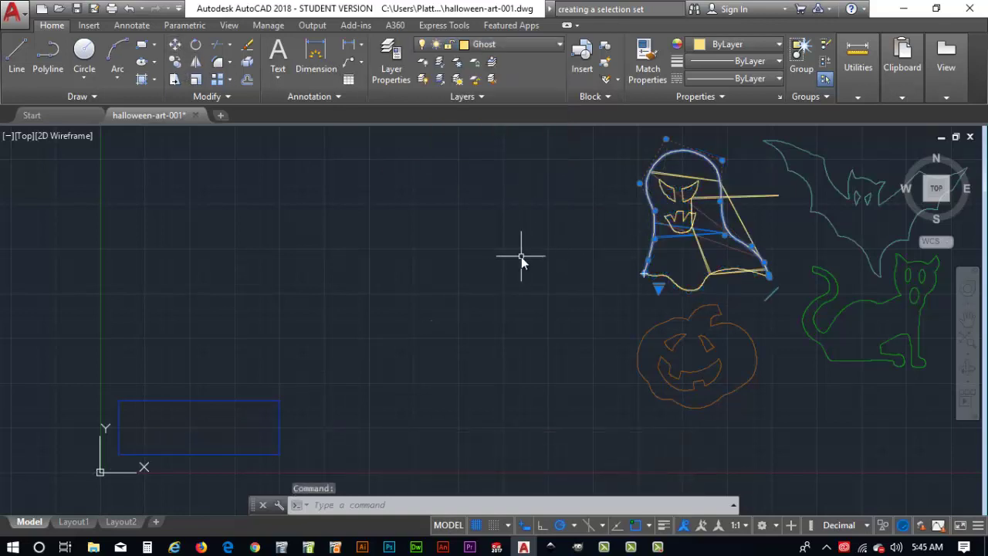
key(ctrl+z)
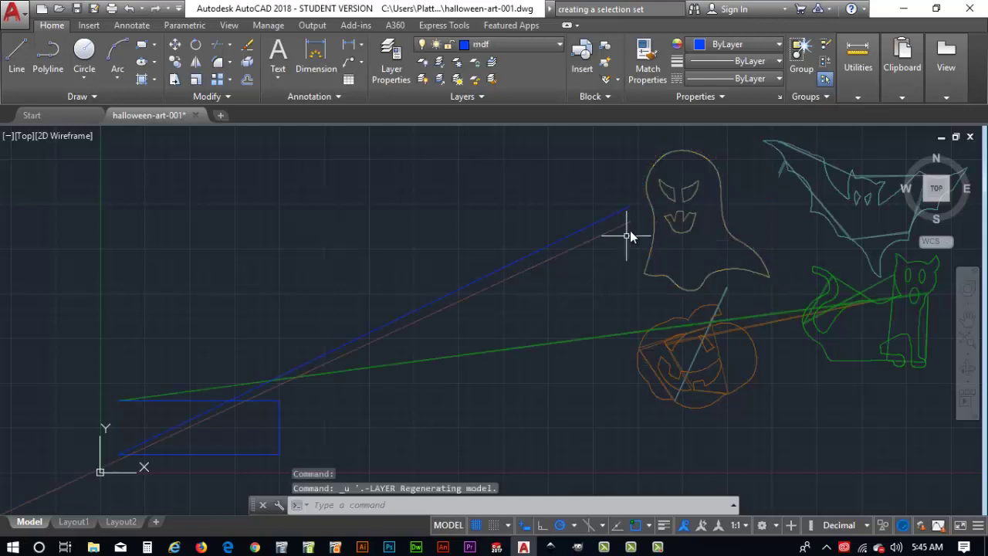
click(589, 192)
scroll(782, 342, down, 2)
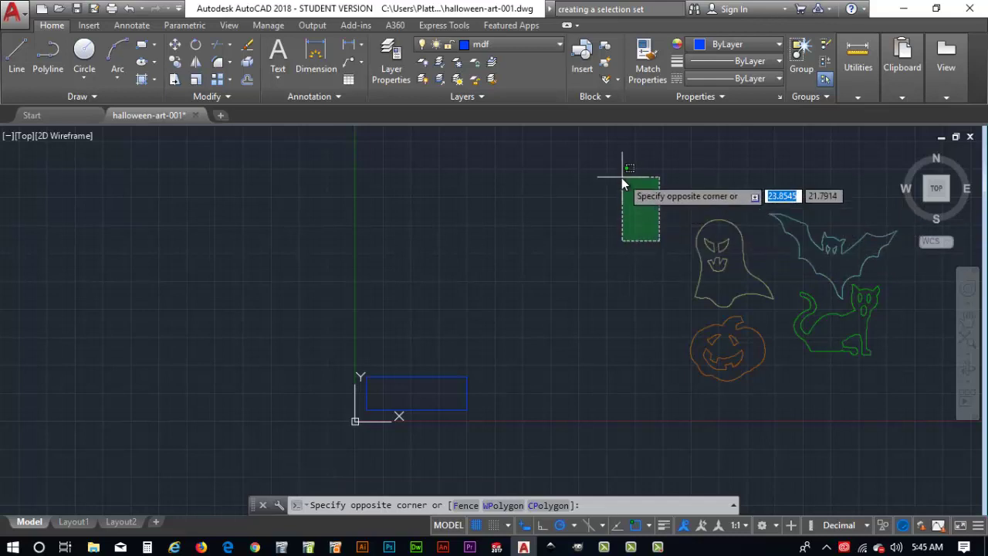
click(668, 208)
click(668, 201)
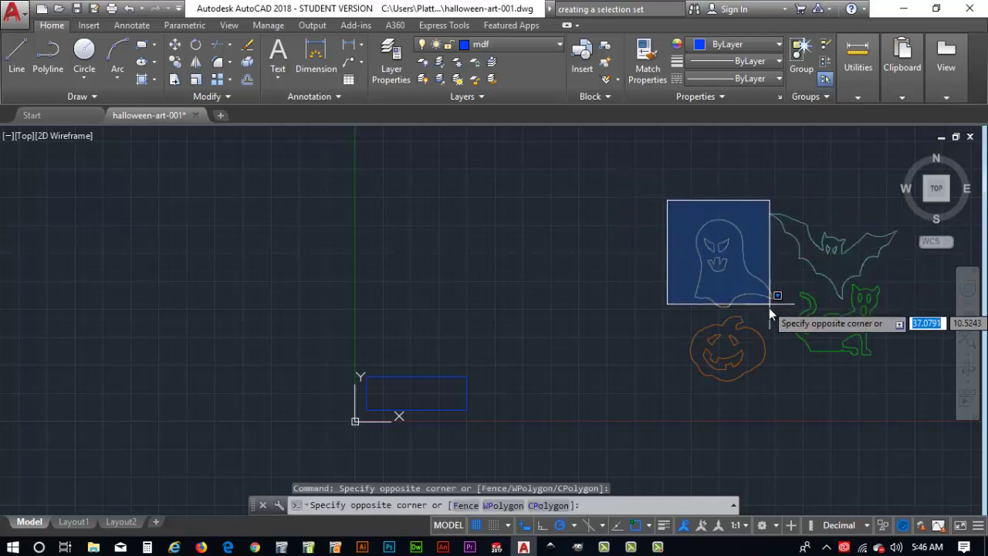
click(549, 151)
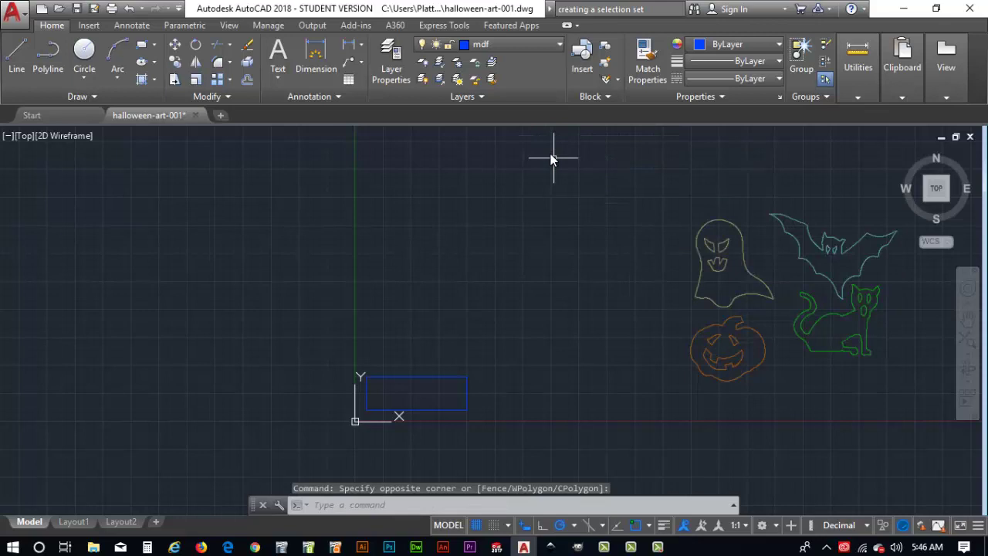
- Unlock the jack, Ghost, cat and bat layers and make Ghost the current layer
click(490, 48)
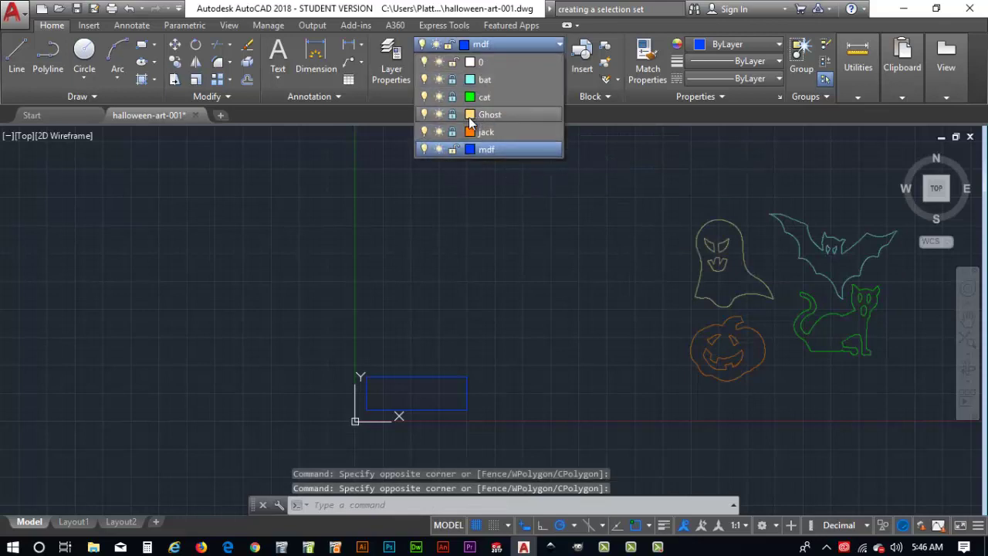
click(452, 131)
click(452, 114)
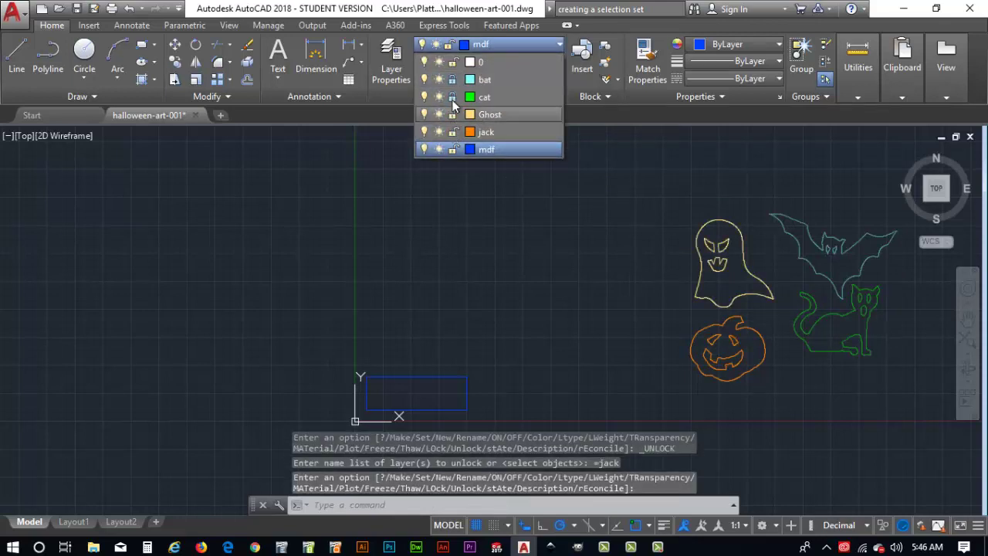
click(452, 97)
click(453, 79)
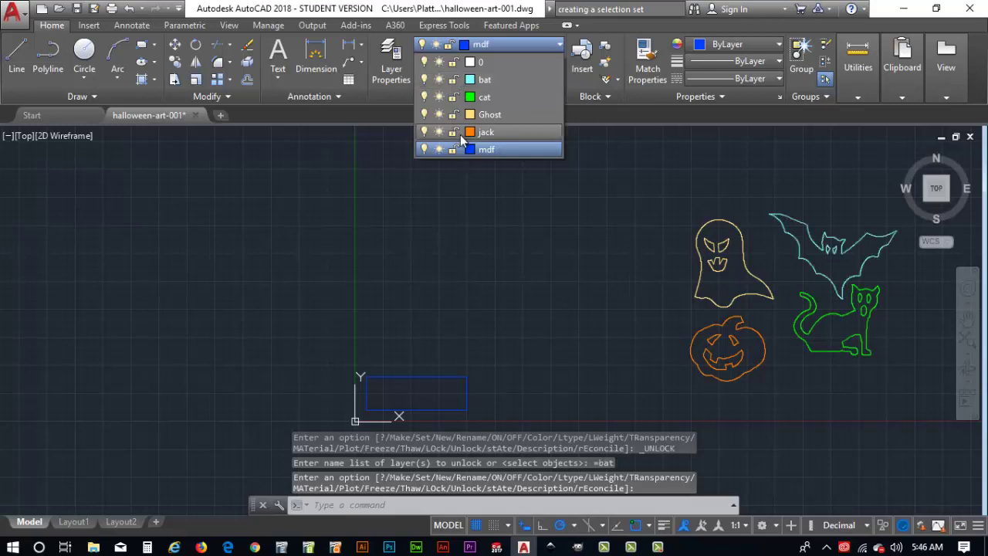
click(503, 114)
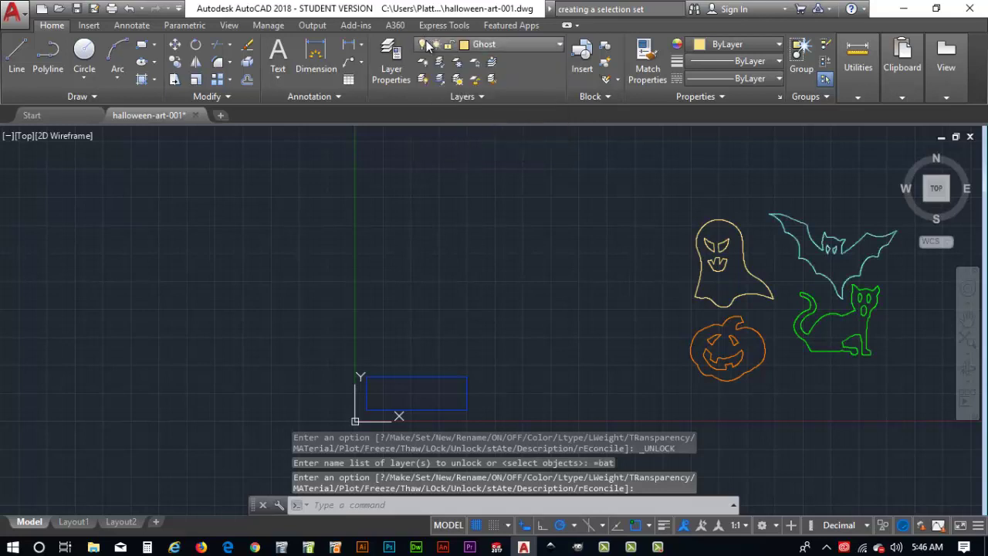
- Move the whole ghost figure by its lower-left corner to just above the upper-left corner of the mdf rectangle
click(677, 204)
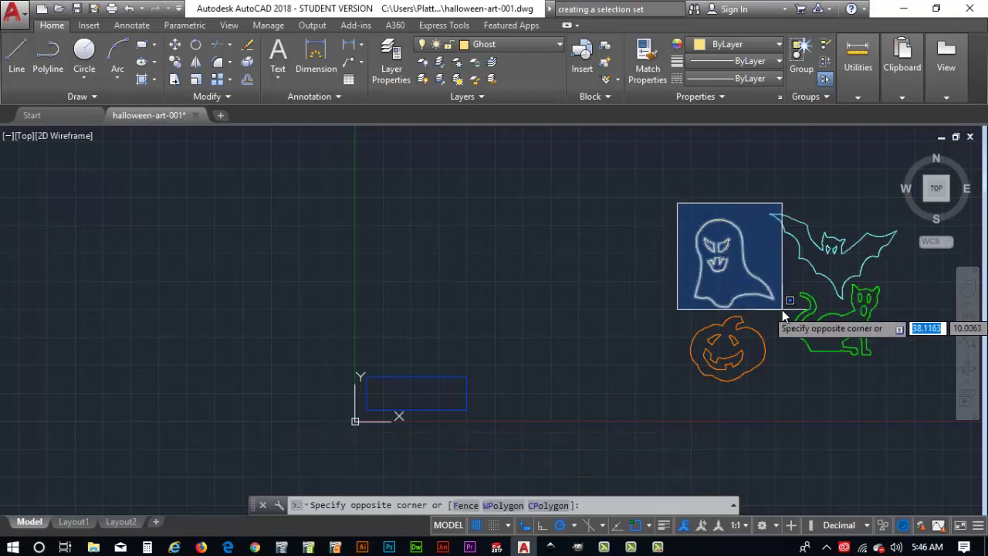
click(782, 309)
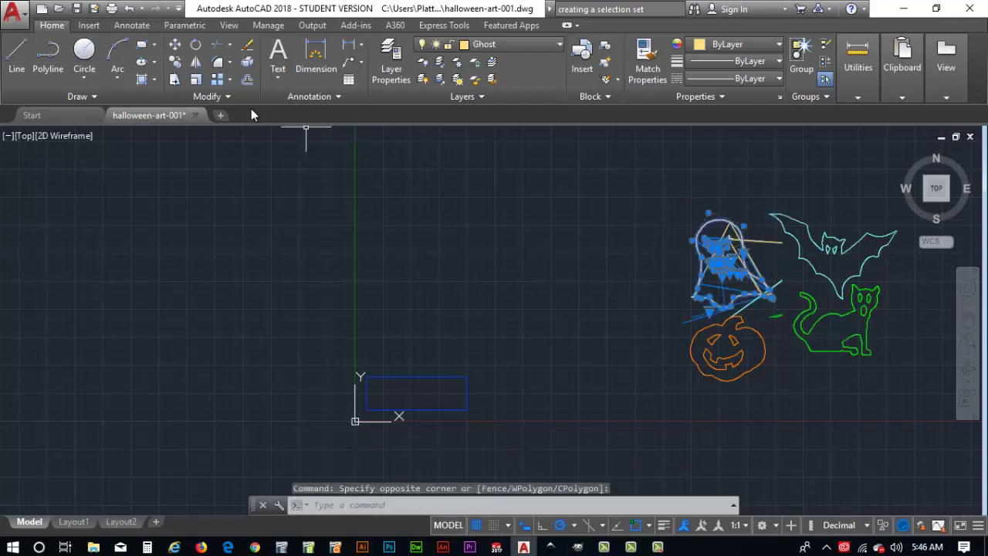
click(173, 47)
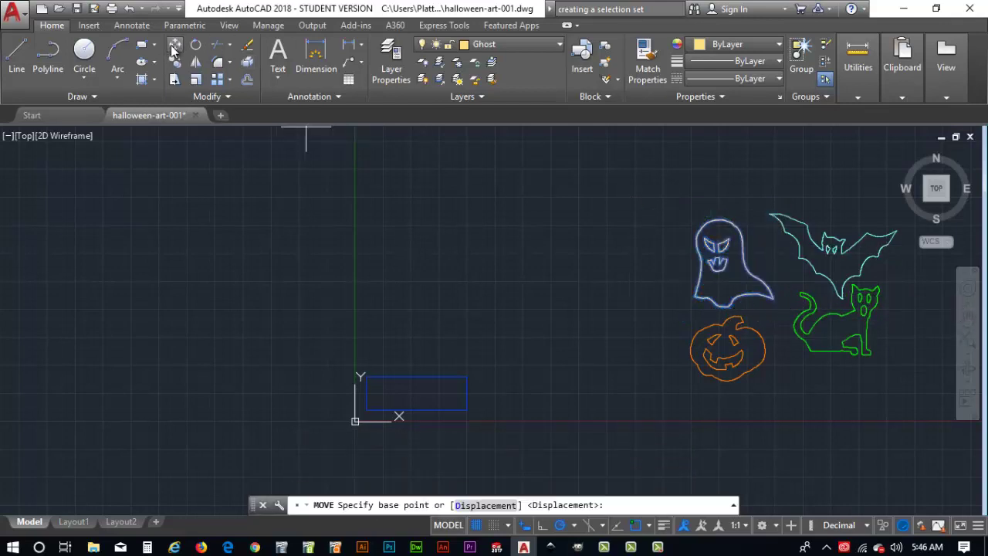
click(696, 297)
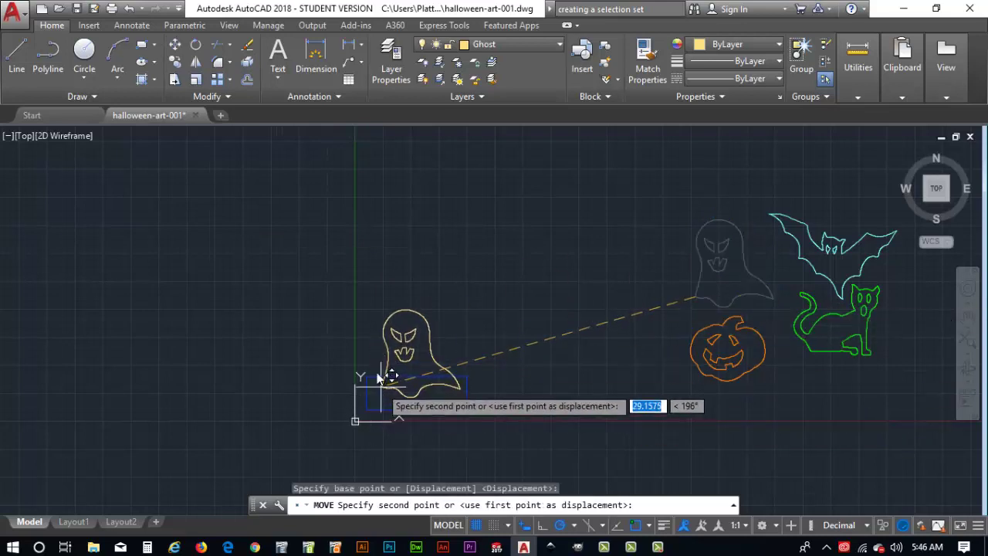
click(364, 359)
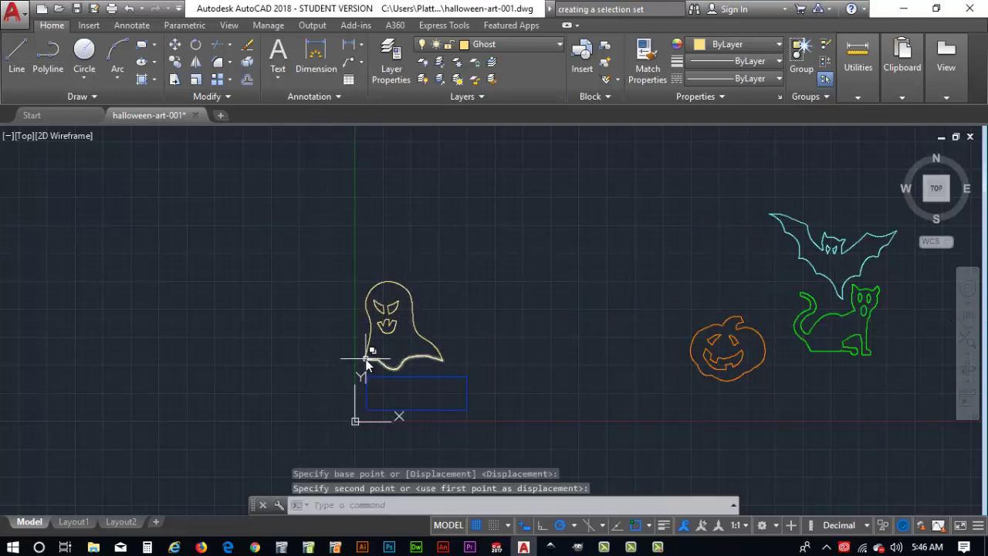
- Scale the whole ghost figure down about its lower-left corner until it is small enough to fit inside the mdf rectangle
click(342, 272)
click(456, 373)
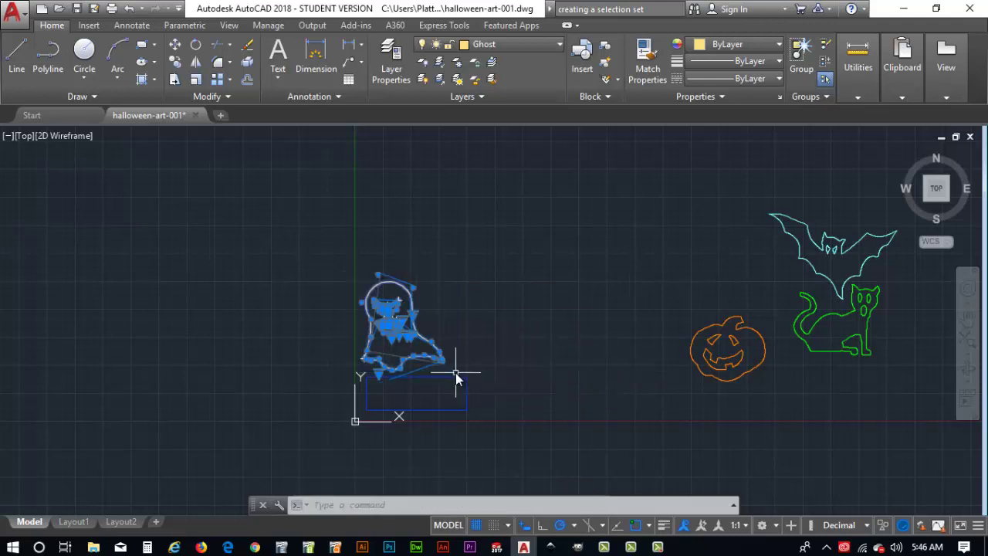
click(196, 80)
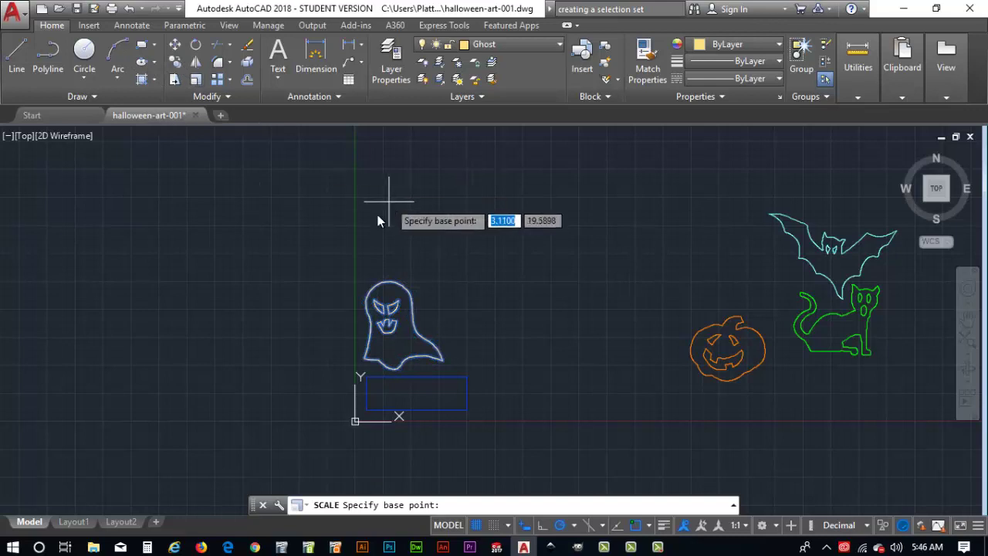
click(363, 361)
click(363, 362)
click(363, 361)
click(363, 362)
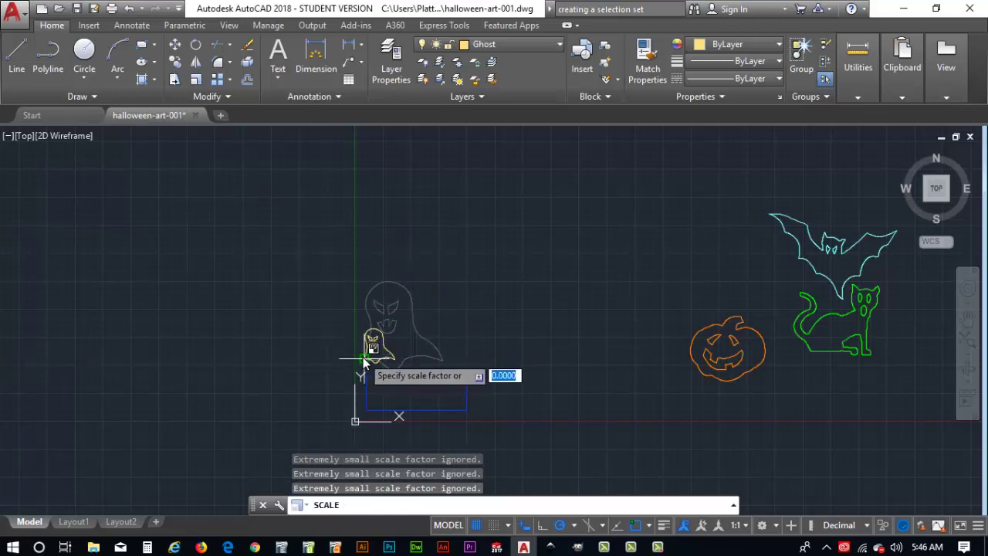
scroll(363, 359, up, 5)
click(363, 356)
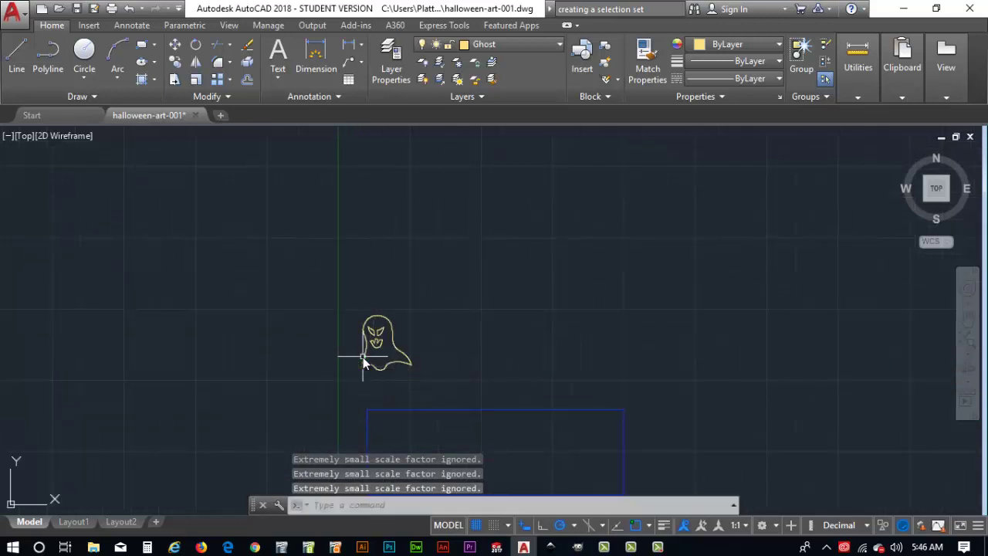
- Move the scaled ghost figure down into the left end of the mdf rectangle
middle_drag(461, 354, 450, 263)
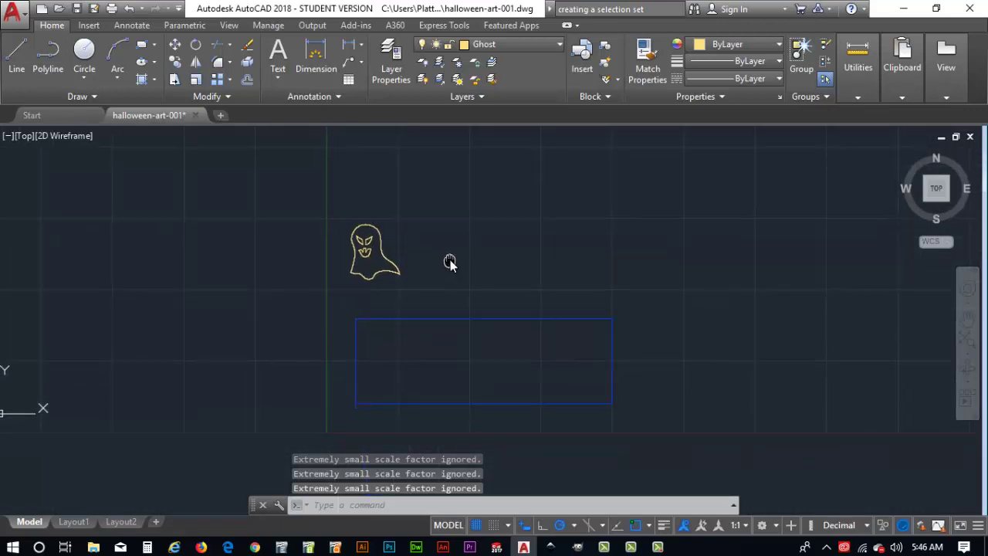
click(315, 211)
click(414, 295)
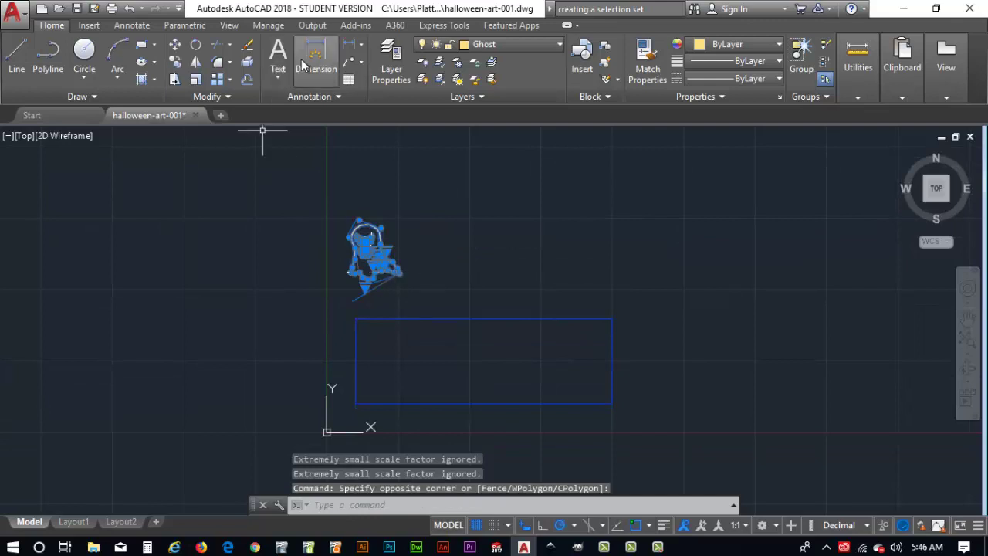
click(176, 47)
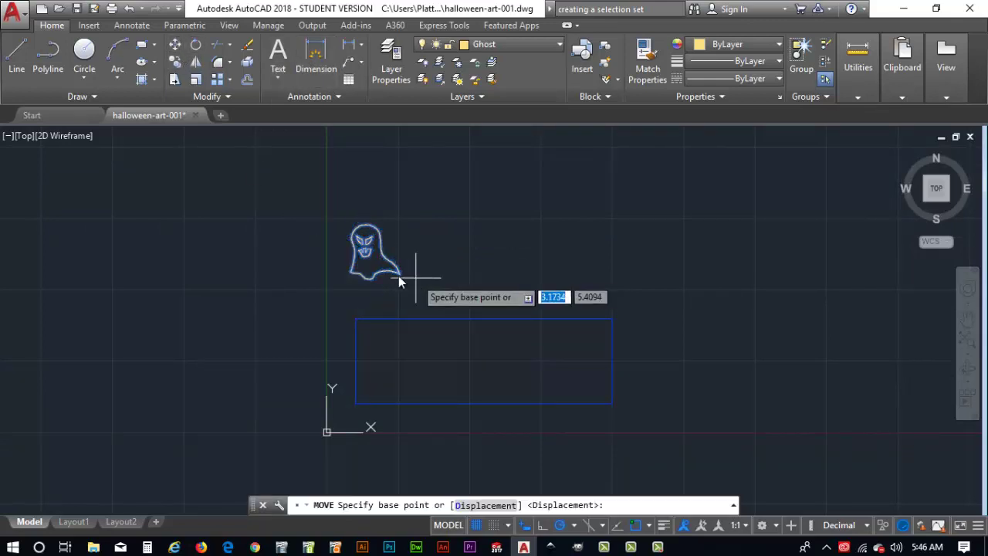
click(378, 278)
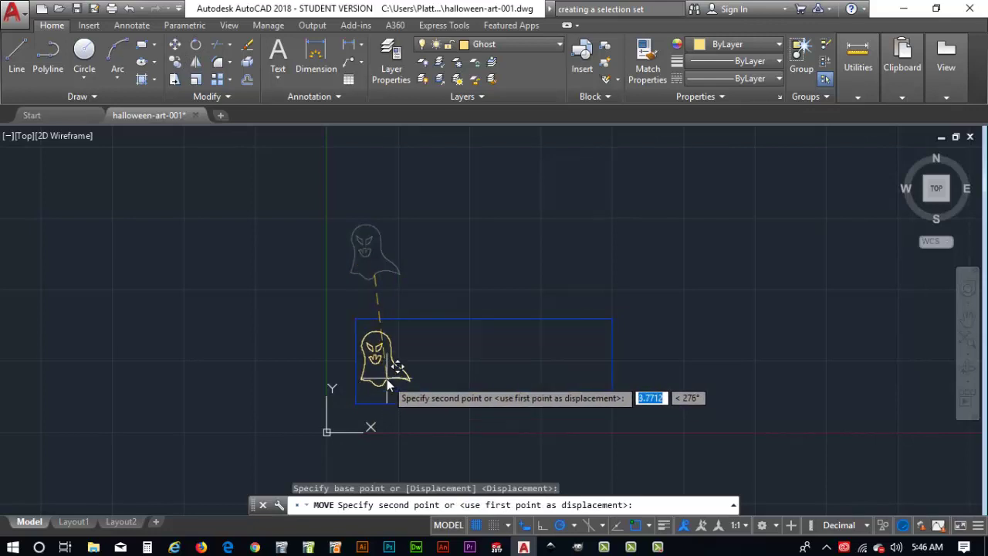
click(387, 378)
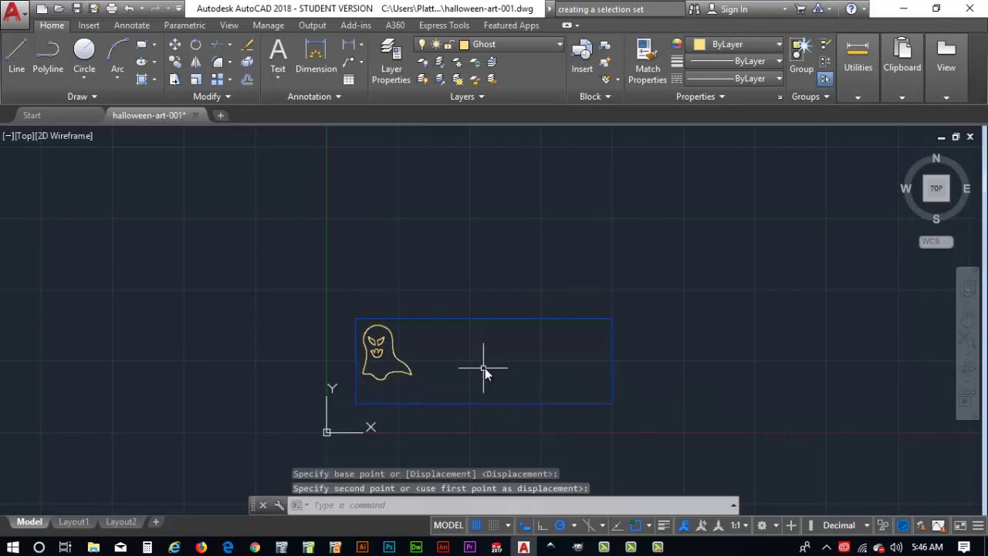
scroll(608, 275, down, 3)
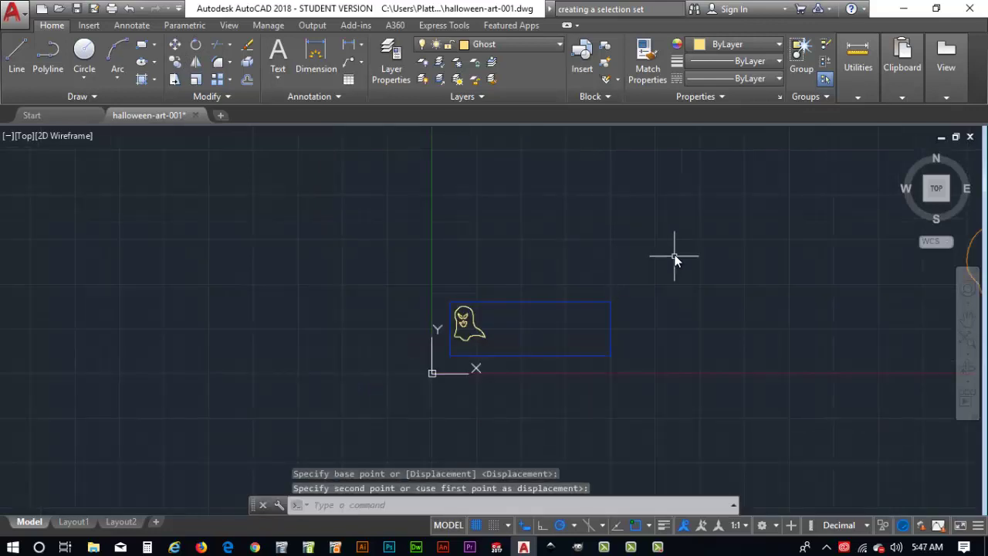
mouse_move(697, 257)
middle_down()
mouse_move(689, 272)
mouse_move(477, 273)
mouse_move(300, 339)
middle_up()
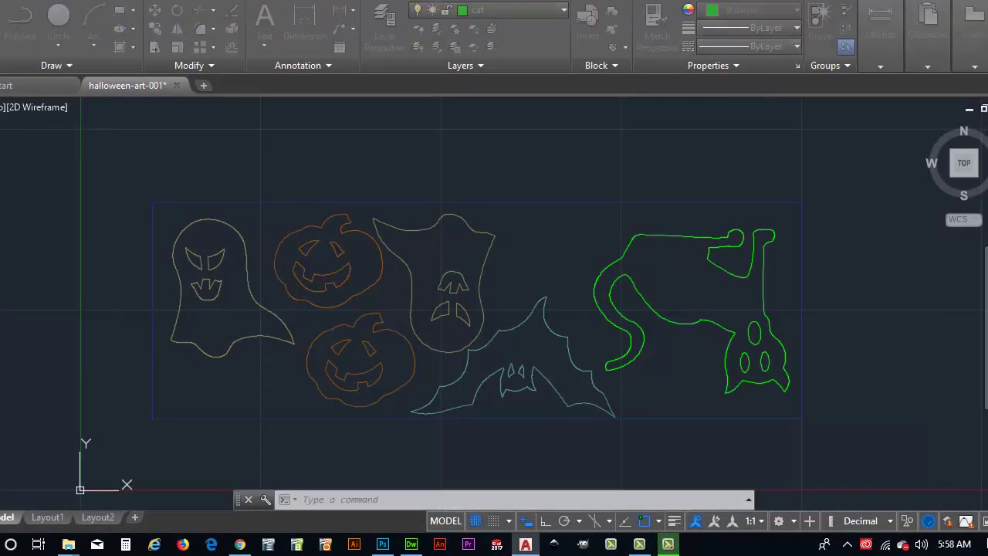
- Save the drawing as halloween-art-001 in the jack-o-lanterns folder, using the AutoCAD 2018 DXF (*.dxf) file type
key(ctrl+shift+s)
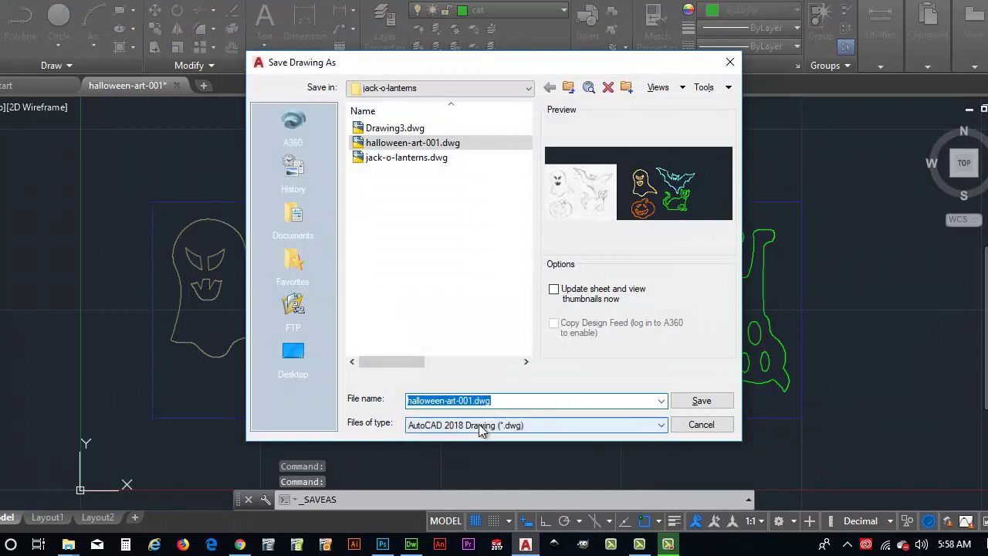
click(479, 424)
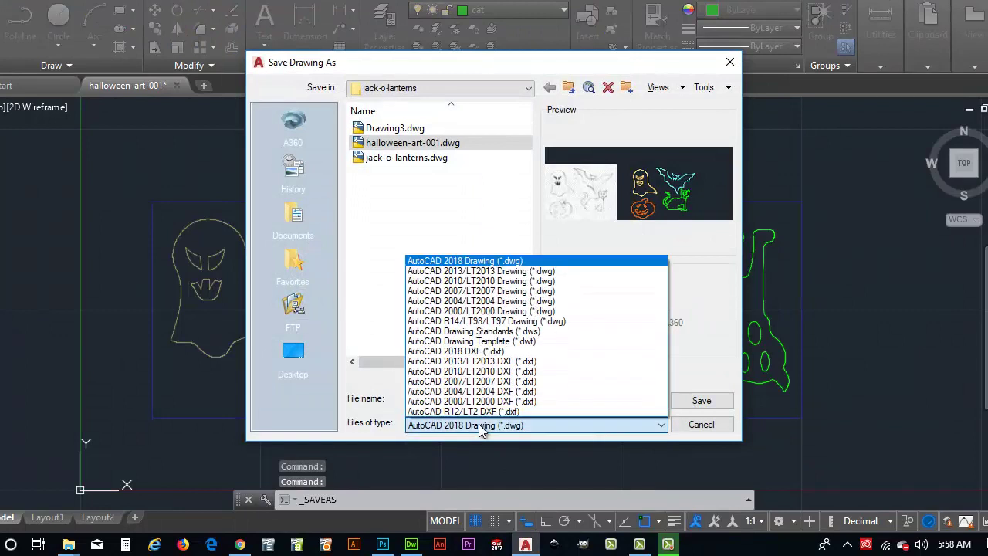
click(478, 348)
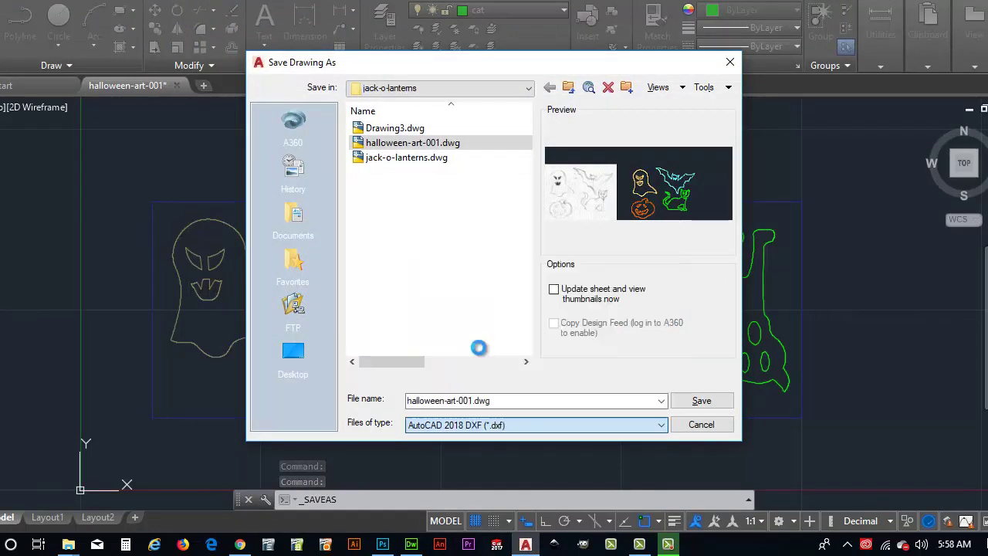
click(676, 403)
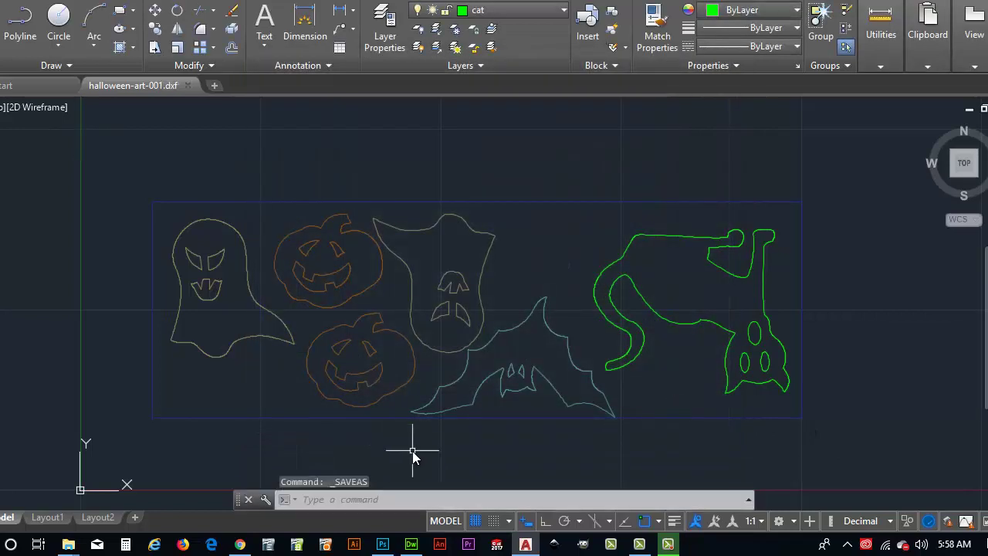